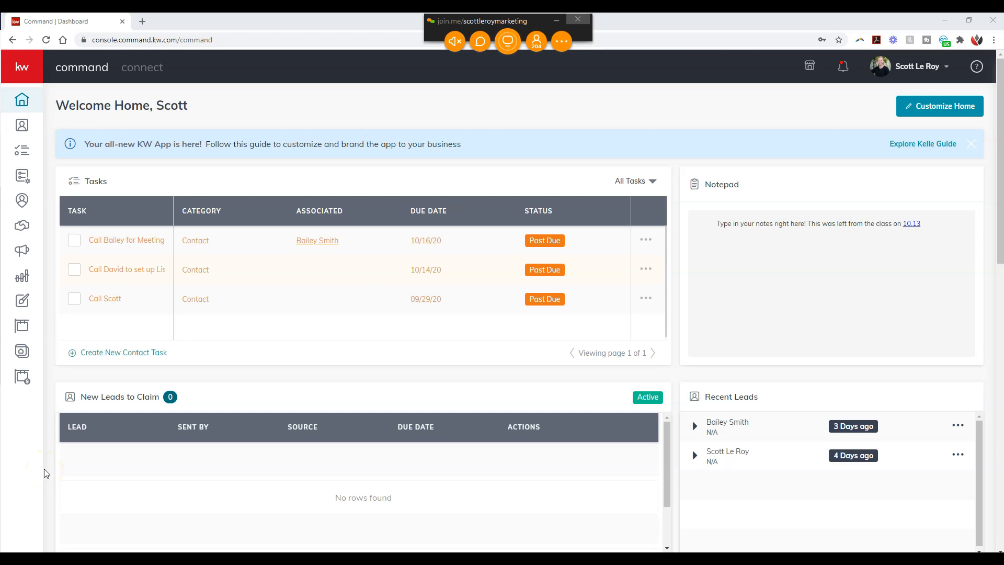
Step: Answer the viewers' requests to present in the join.me meeting, denying the latest one
{"action": "left_click", "coordinate": [554, 20]}
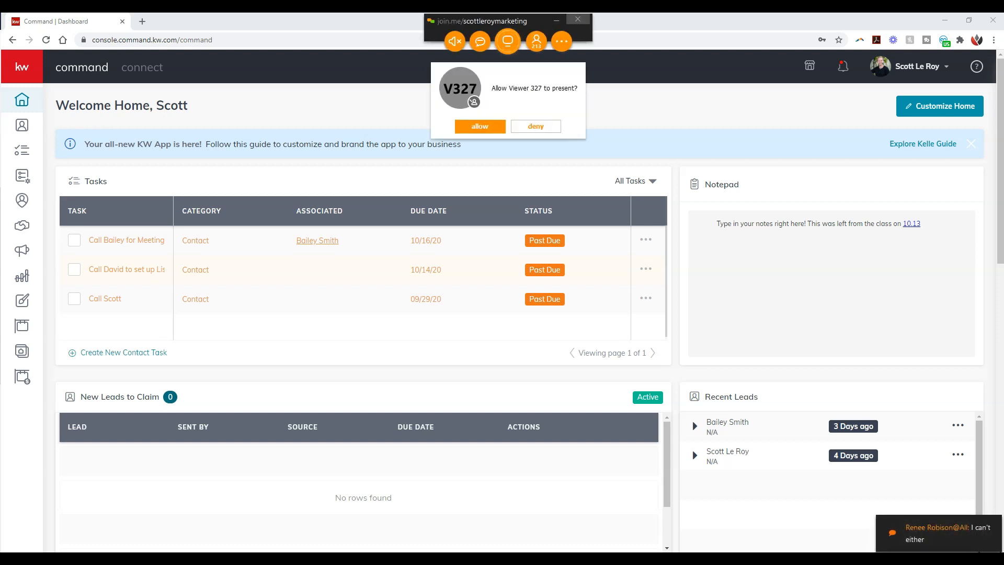
{"action": "left_click", "coordinate": [491, 126]}
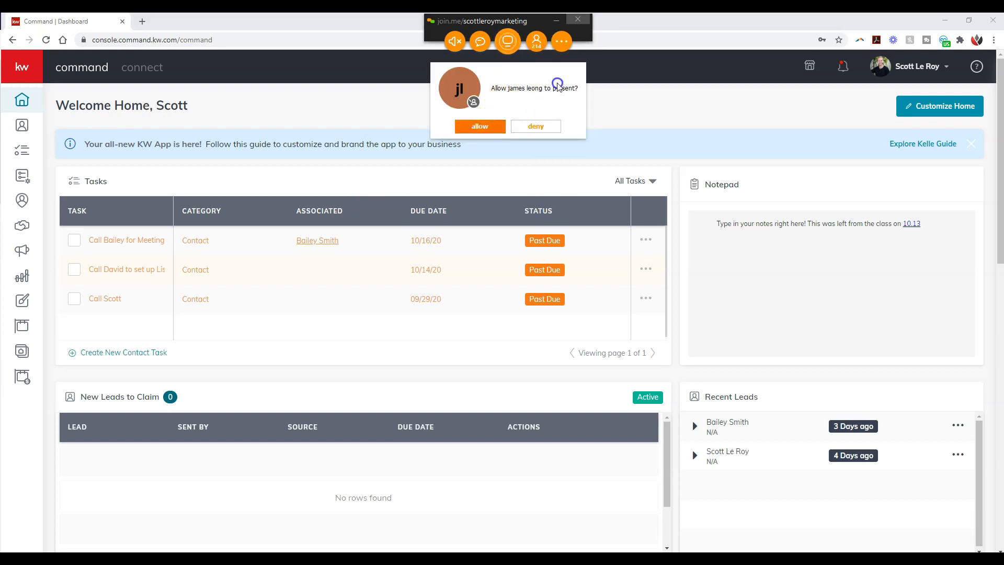
{"action": "left_click", "coordinate": [546, 127]}
Step: Check the join.me participant list, close it and minimize the meeting toolbar
{"action": "left_click", "coordinate": [537, 43]}
{"action": "left_click", "coordinate": [531, 69]}
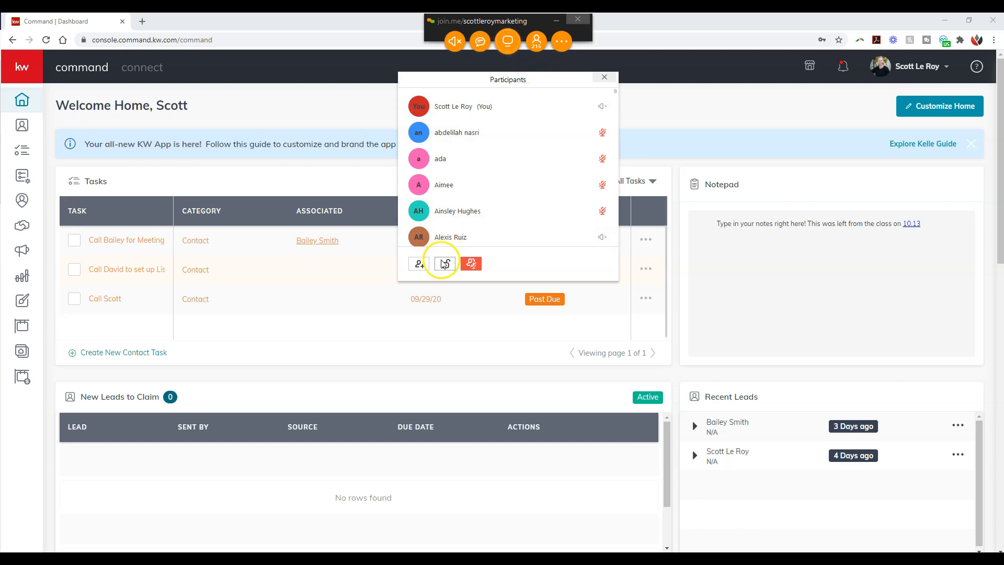
{"action": "left_click", "coordinate": [604, 78]}
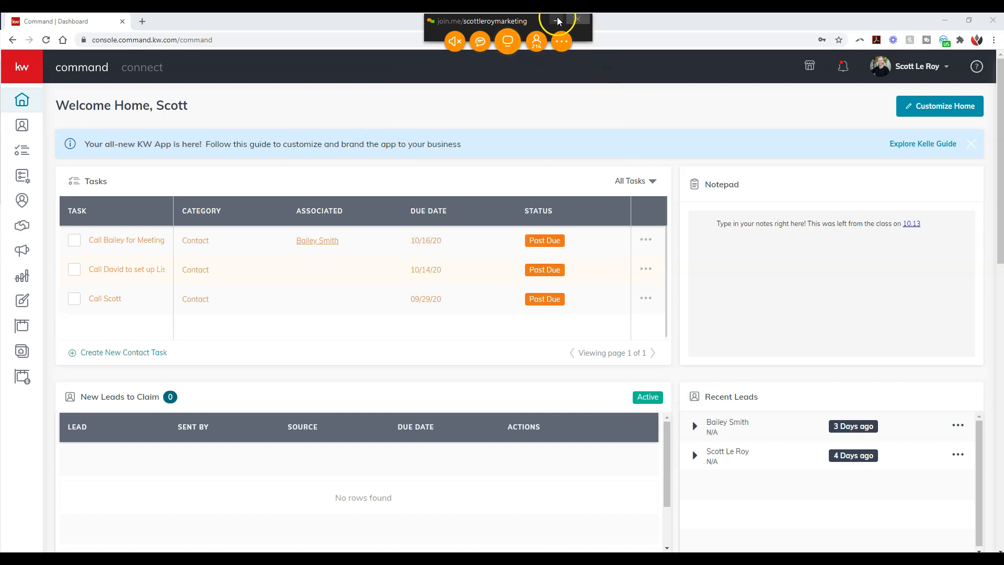
{"action": "left_click", "coordinate": [557, 21]}
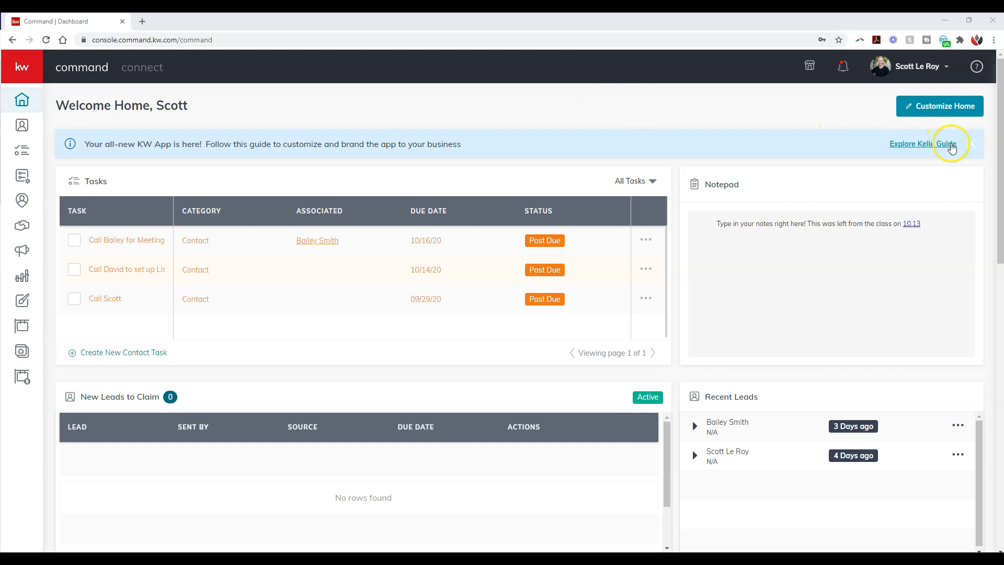
Step: Dismiss the KW App guide banner on the Command home page and open the account settings
{"action": "left_click", "coordinate": [971, 144]}
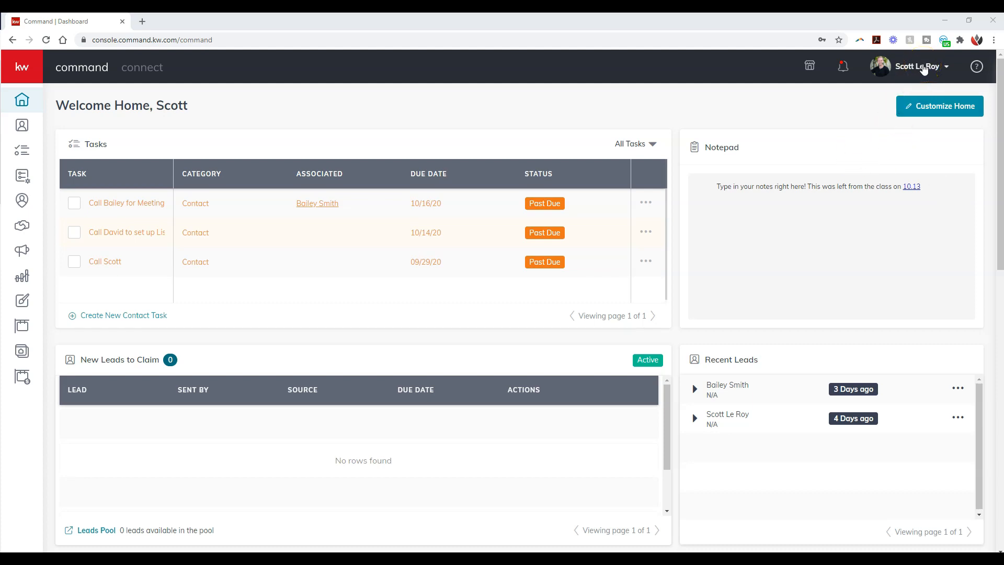
{"action": "left_click", "coordinate": [923, 69]}
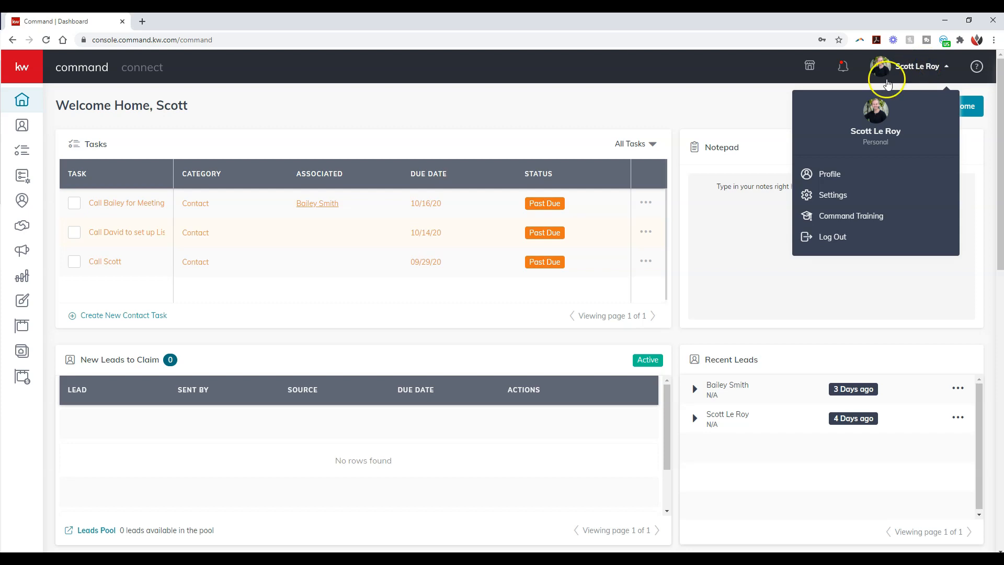
{"action": "left_click", "coordinate": [848, 198]}
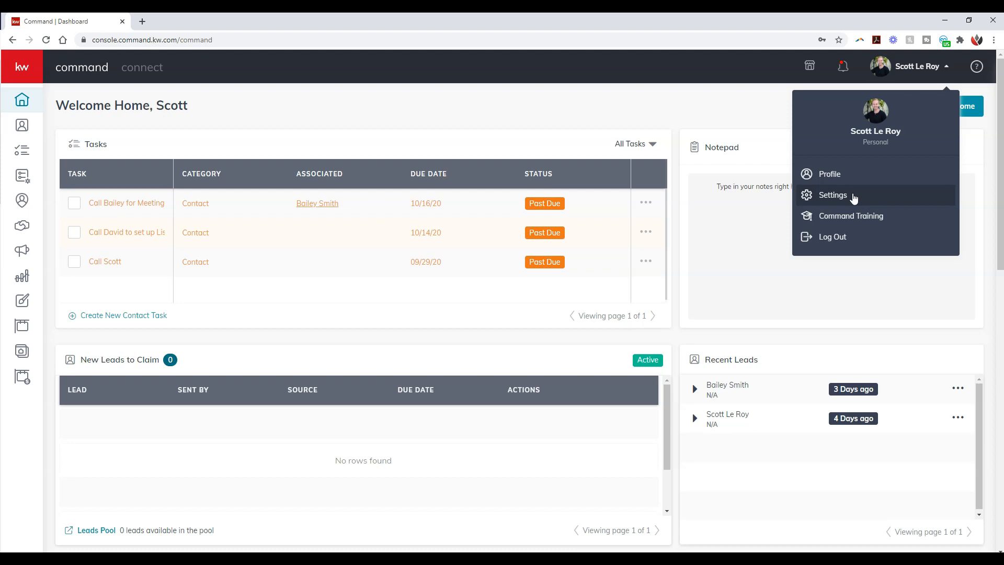
{"action": "left_click", "coordinate": [853, 194]}
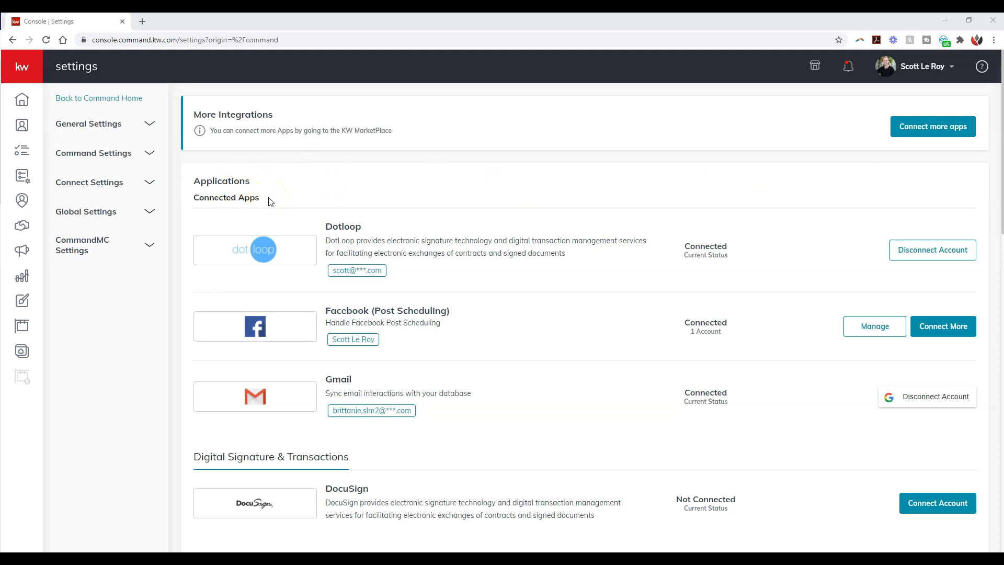
Step: Disconnect the Facebook (Ads Manager) account under Marketing Automation and connect it again
{"action": "scroll", "coordinate": [270, 201], "scroll_direction": "down", "scroll_amount": 1}
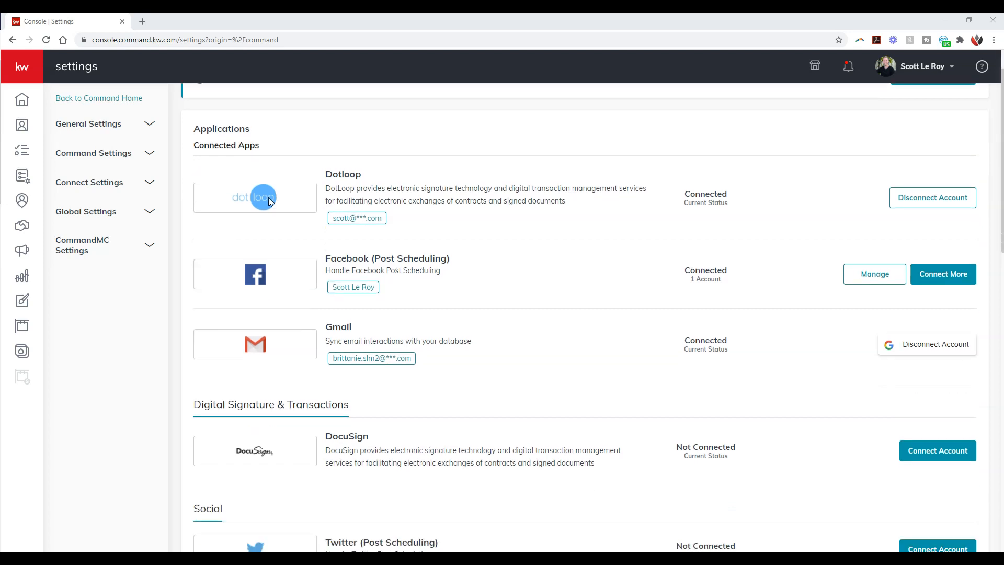
{"action": "scroll", "coordinate": [276, 202], "scroll_direction": "down", "scroll_amount": 5}
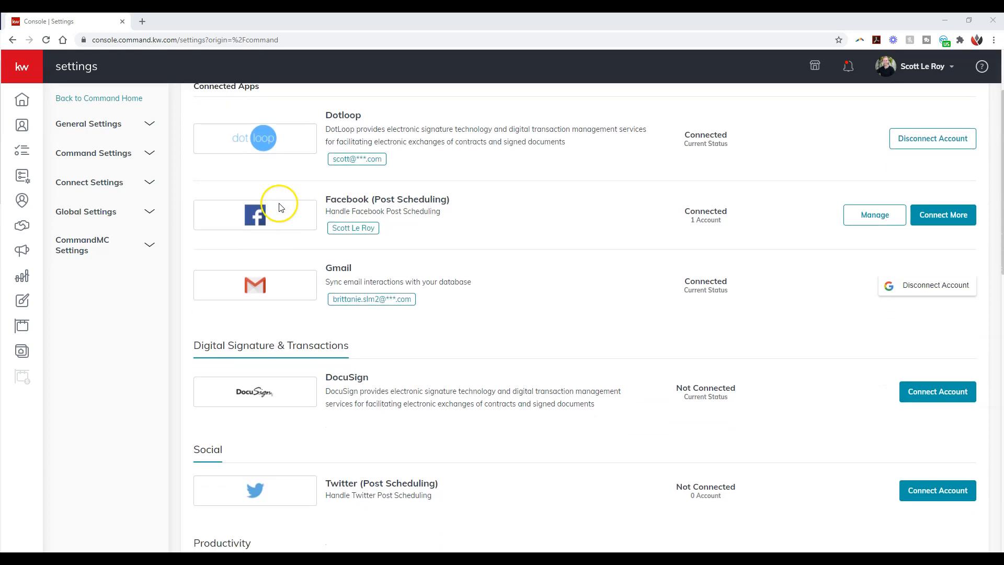
{"action": "scroll", "coordinate": [283, 229], "scroll_direction": "down", "scroll_amount": 6}
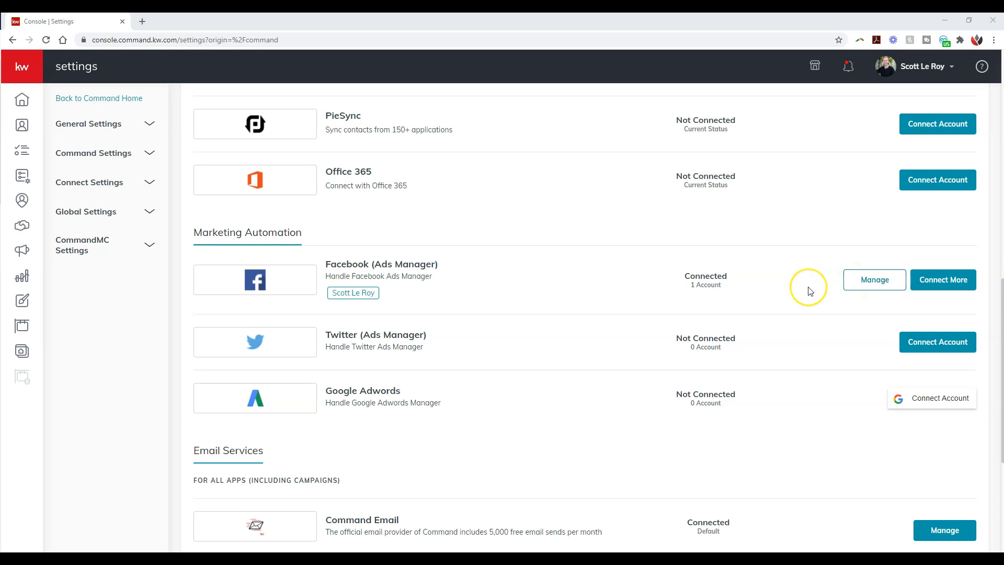
{"action": "left_click", "coordinate": [858, 285]}
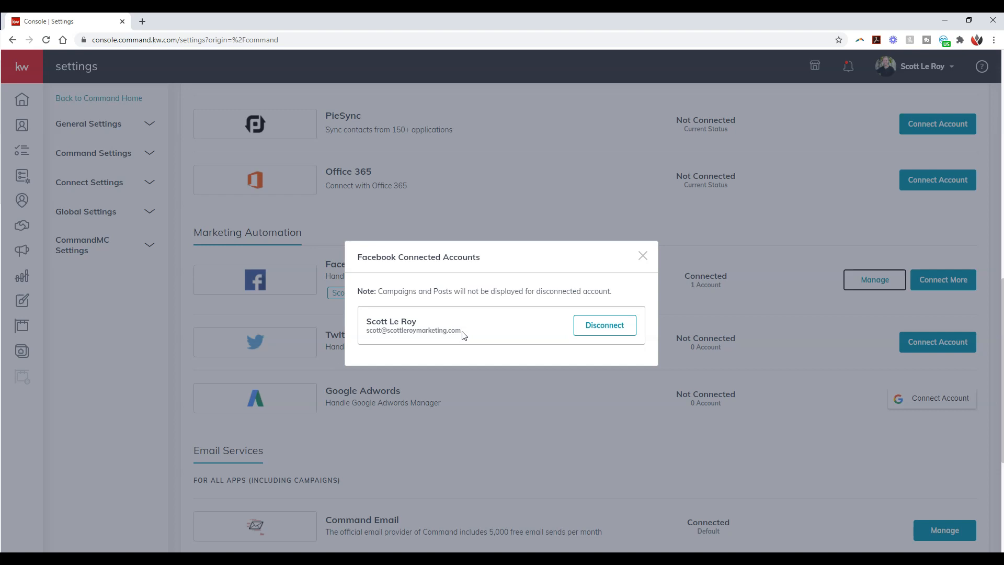
{"action": "left_click", "coordinate": [591, 330]}
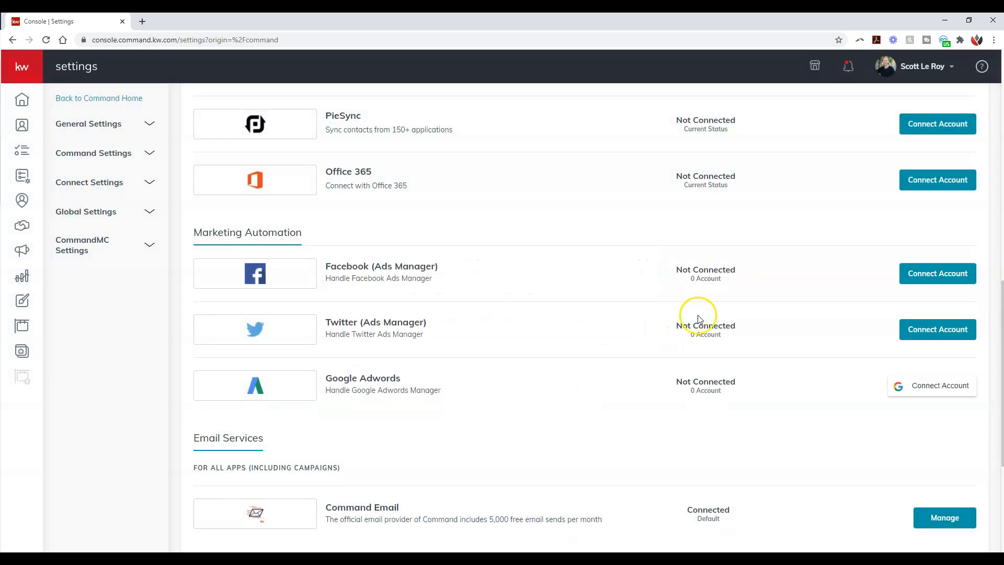
{"action": "left_click", "coordinate": [923, 283]}
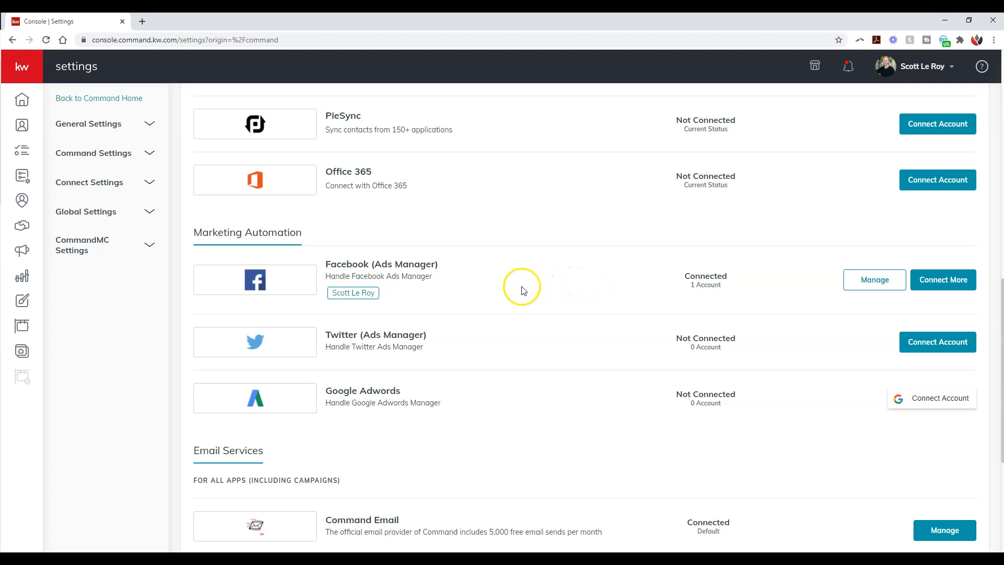
Step: Open the Campaigns dashboard to view its connected channels and accounts
{"action": "mouse_move", "coordinate": [31, 126]}
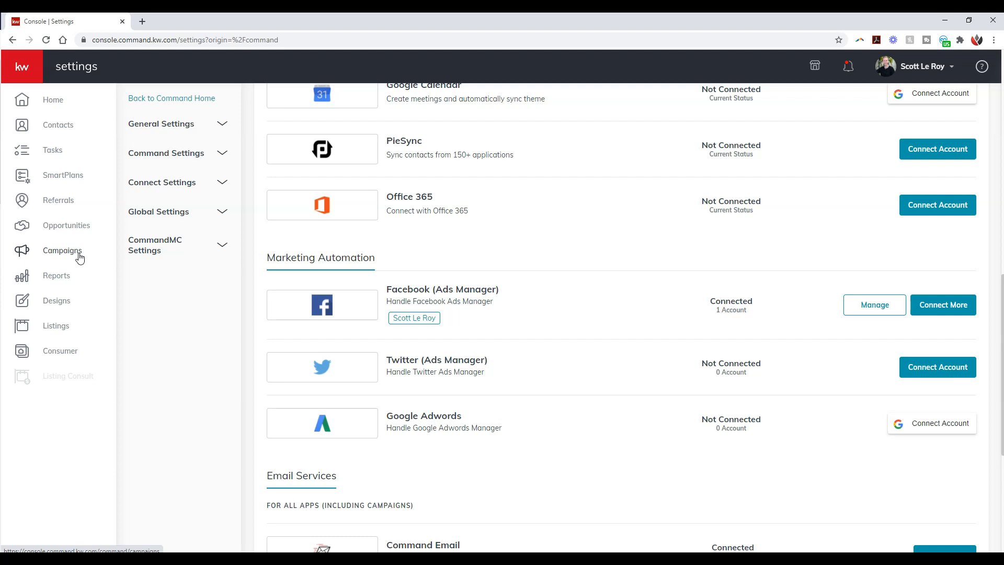
{"action": "left_click", "coordinate": [79, 255]}
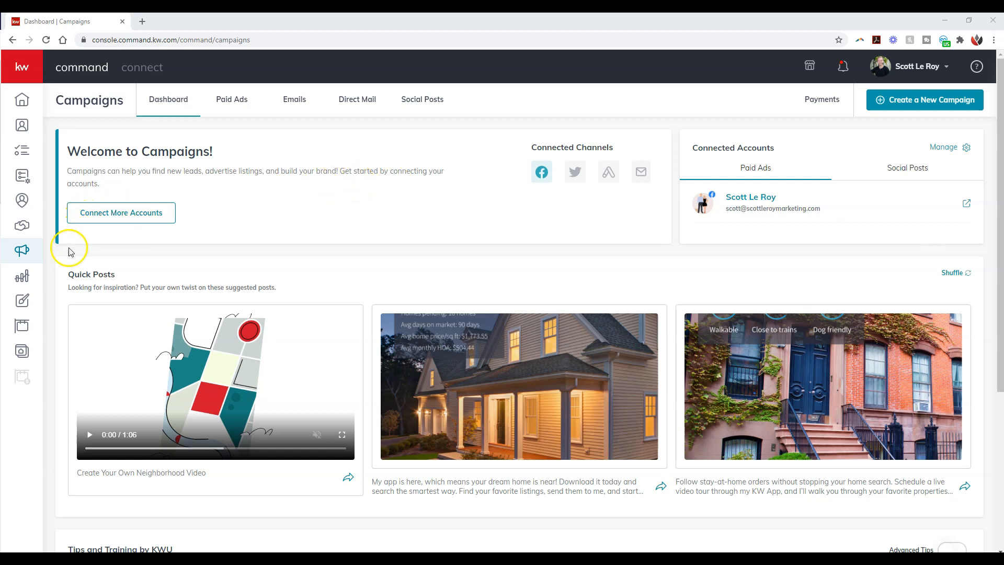
Step: Create a new site in Consumer as a standalone page
{"action": "left_click", "coordinate": [29, 357]}
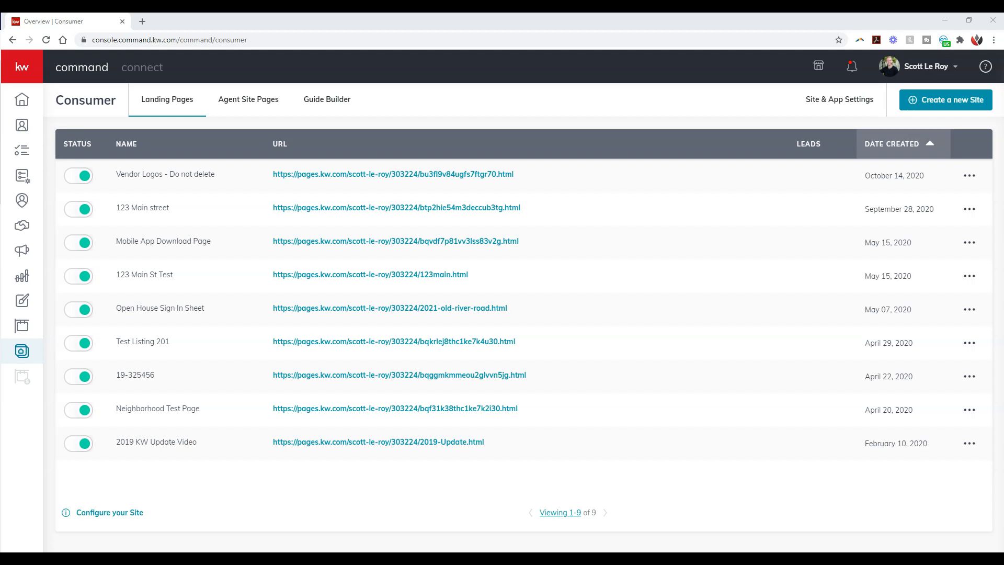
{"action": "left_click", "coordinate": [740, 108]}
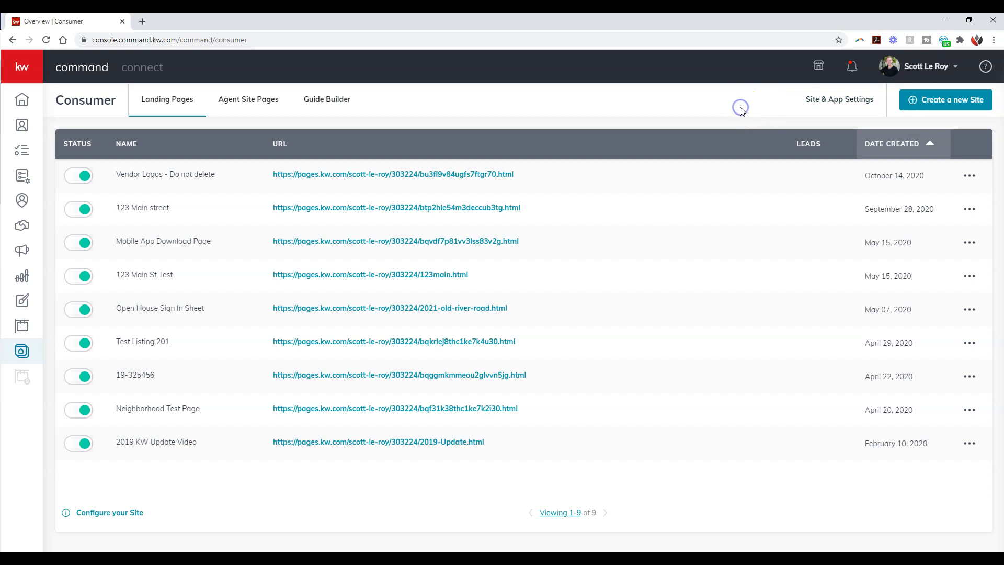
{"action": "left_click", "coordinate": [937, 102]}
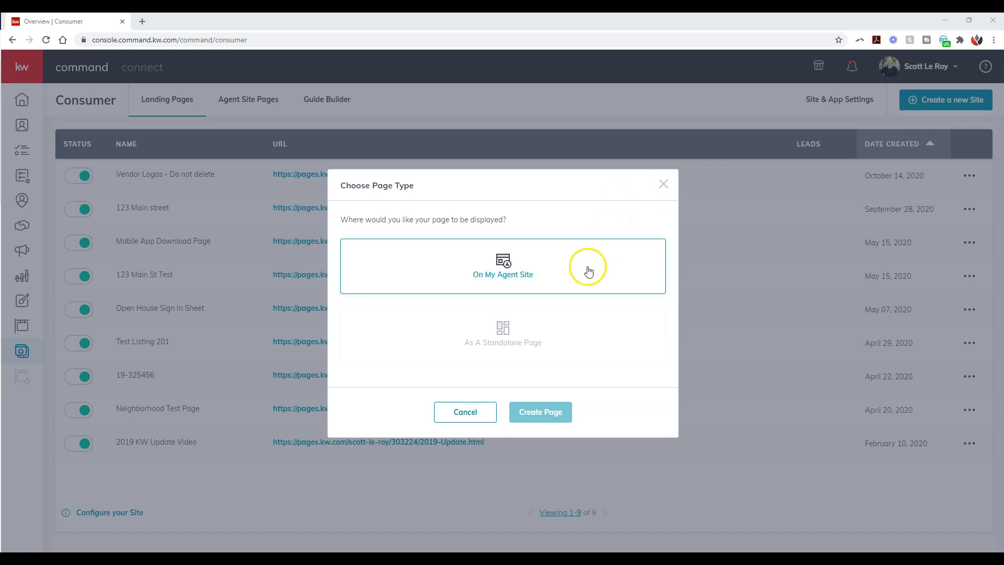
{"action": "left_click", "coordinate": [593, 341]}
{"action": "left_click", "coordinate": [562, 419]}
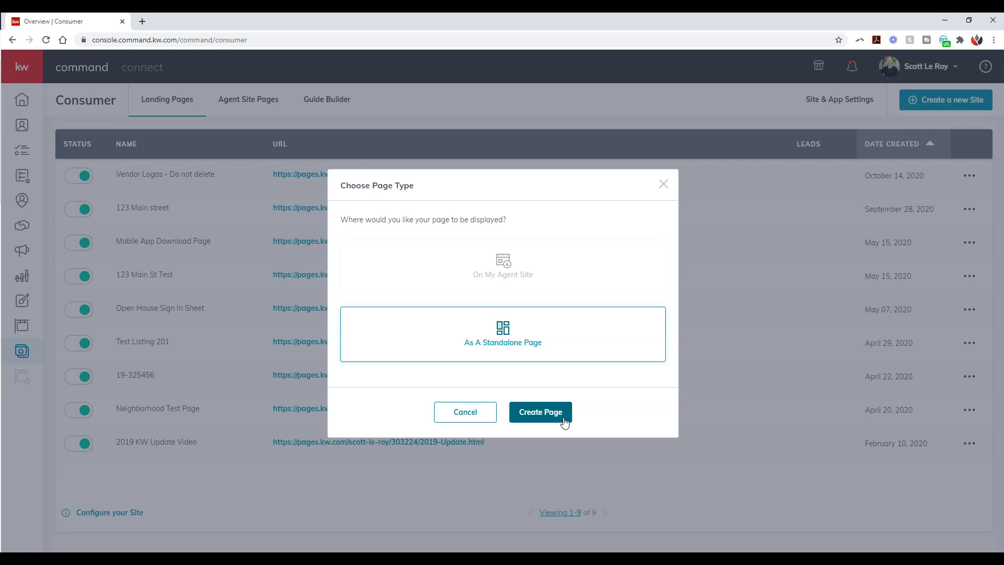
{"action": "left_click", "coordinate": [564, 421]}
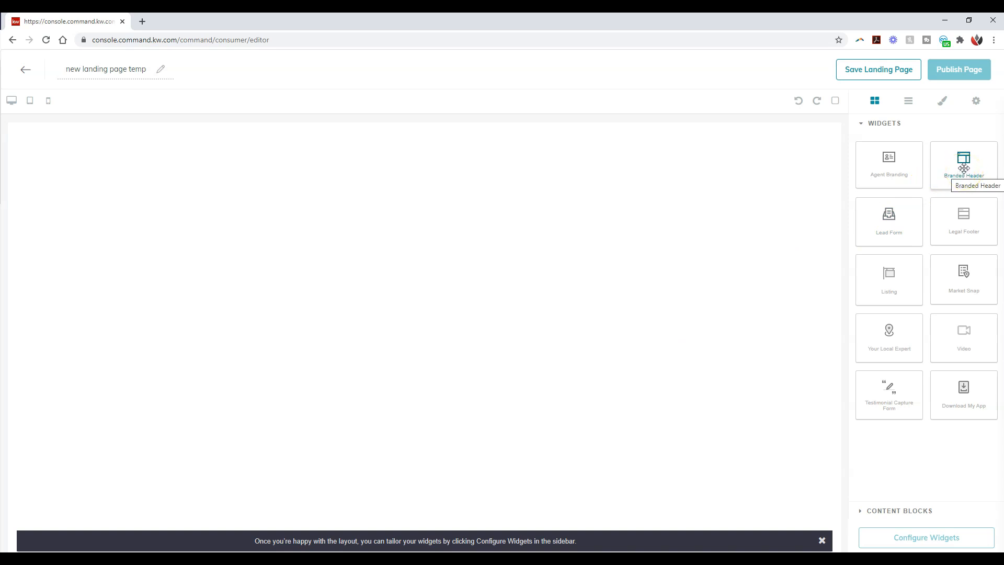
Step: Add a Branded Header widget to the blank landing page and a Listing widget below it
{"action": "left_click_drag", "start_coordinate": [967, 160], "coordinate": [650, 165]}
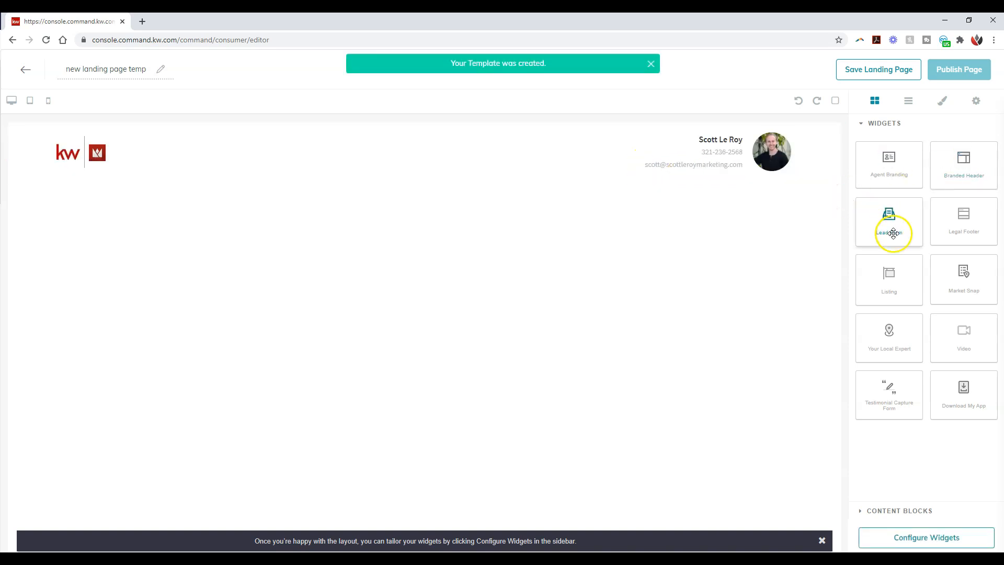
{"action": "left_click_drag", "start_coordinate": [894, 280], "coordinate": [690, 276]}
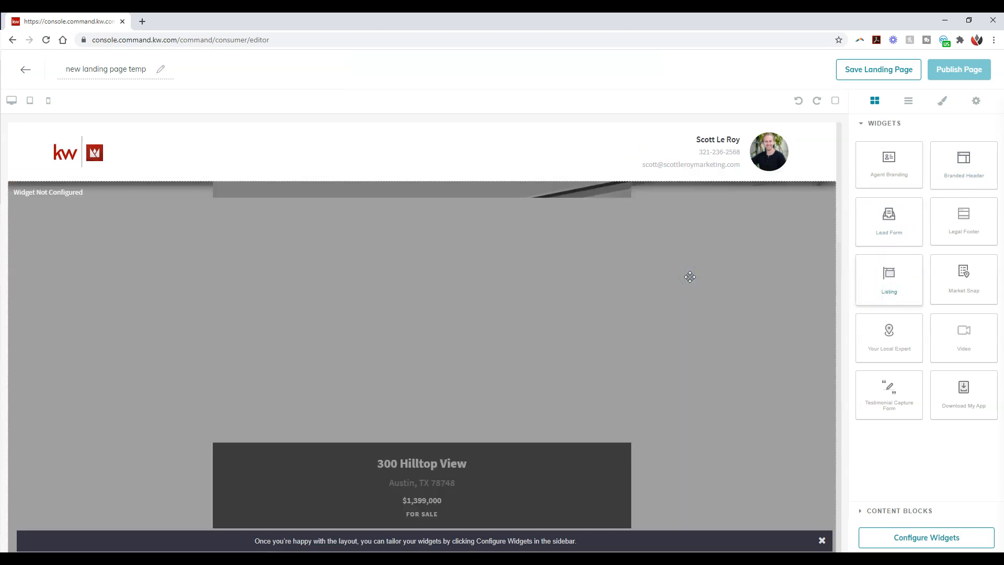
{"action": "scroll", "coordinate": [690, 276], "scroll_direction": "down", "scroll_amount": 20}
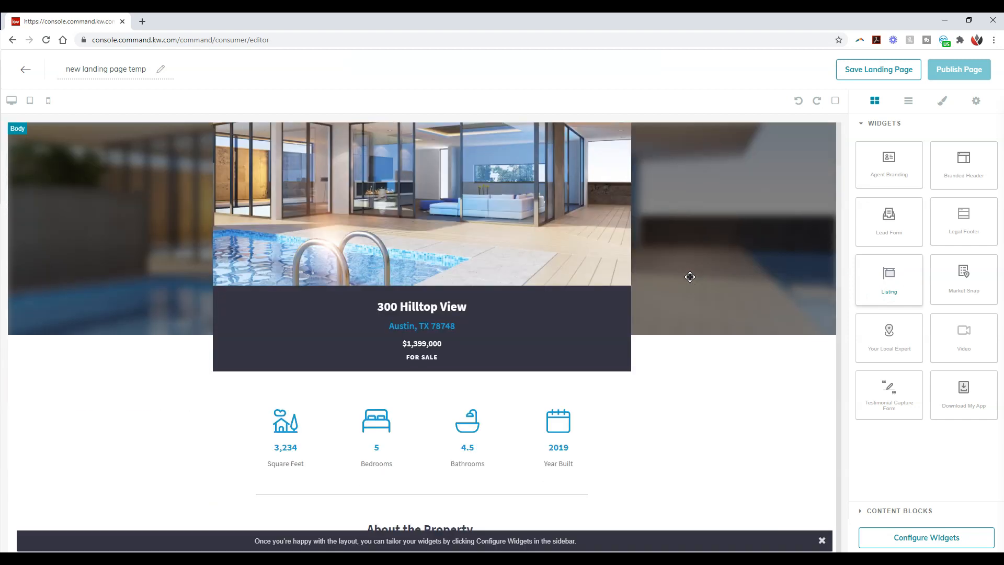
{"action": "left_click", "coordinate": [706, 278]}
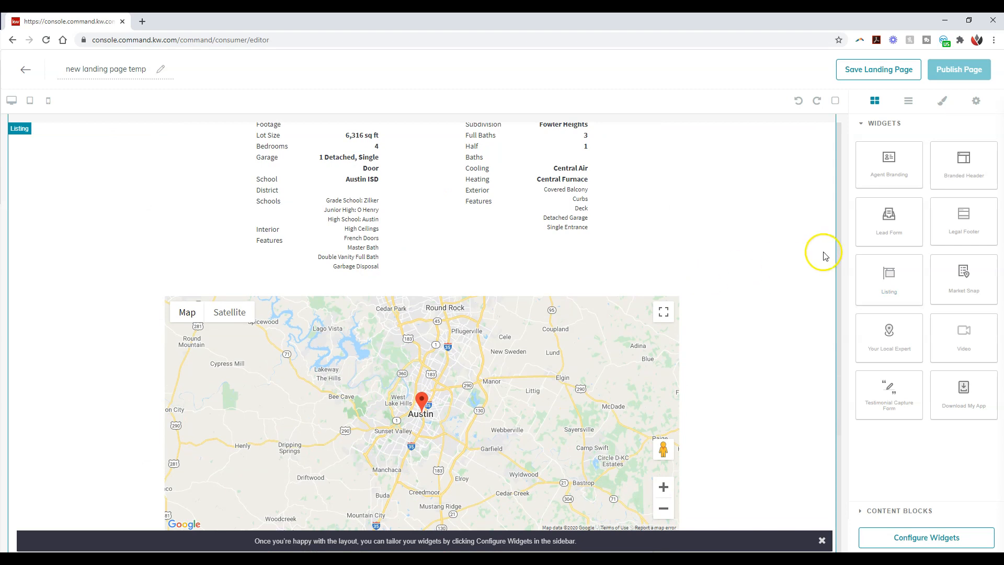
Step: Add a Lead Form widget below the listing's map and review the page layout
{"action": "left_click", "coordinate": [881, 230]}
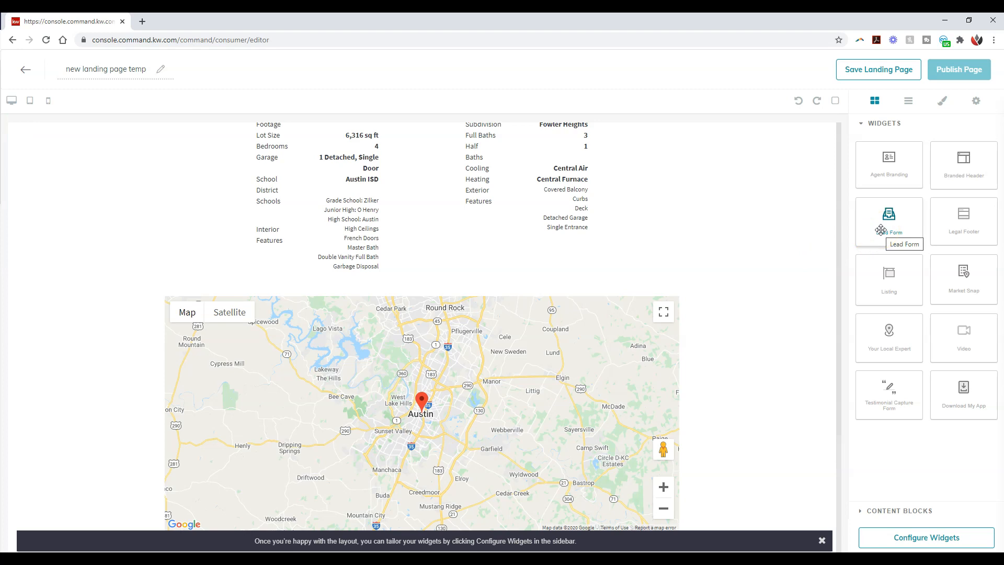
{"action": "left_click_drag", "start_coordinate": [882, 225], "coordinate": [678, 421]}
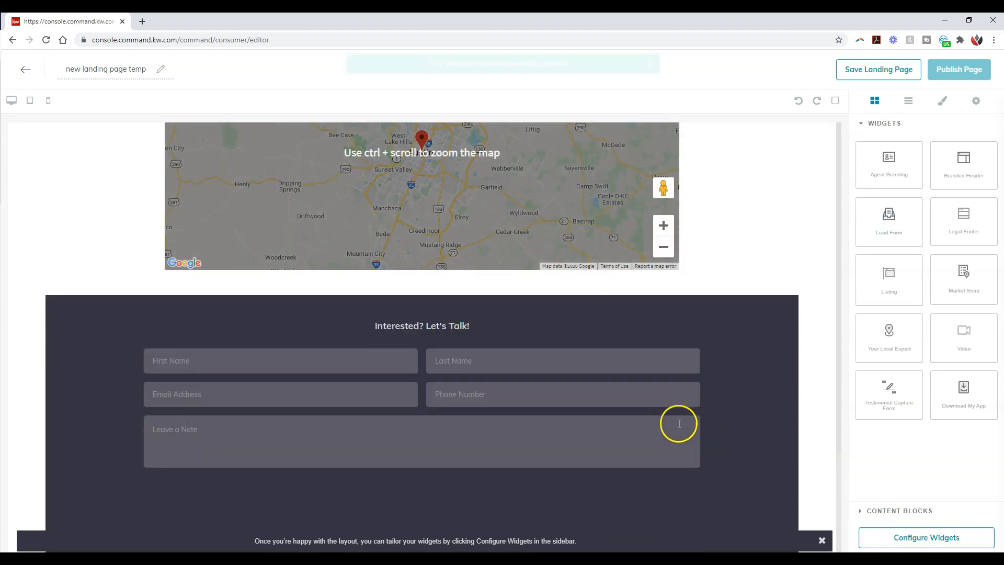
{"action": "scroll", "coordinate": [681, 383], "scroll_direction": "up", "scroll_amount": 5}
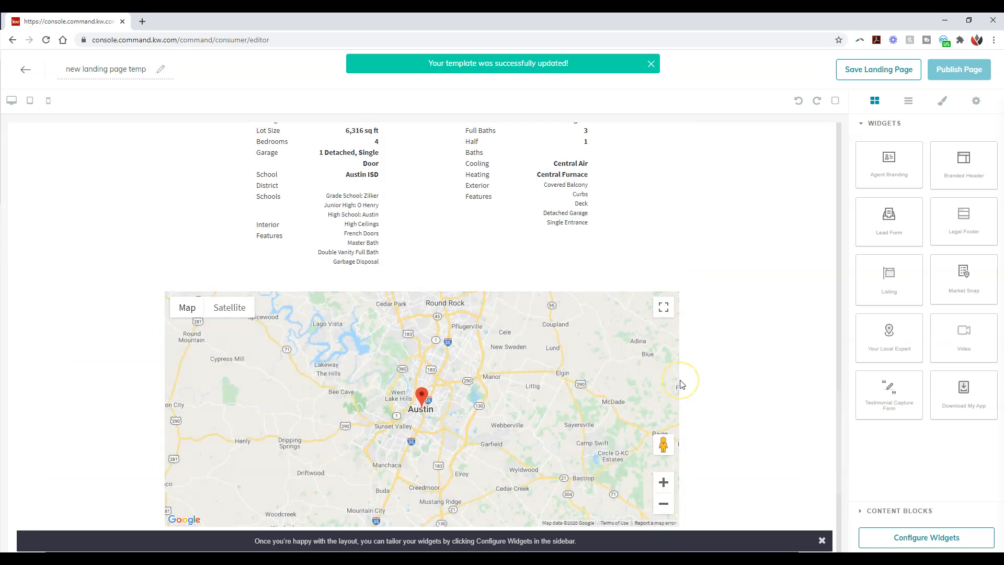
{"action": "scroll", "coordinate": [682, 383], "scroll_direction": "up", "scroll_amount": 10}
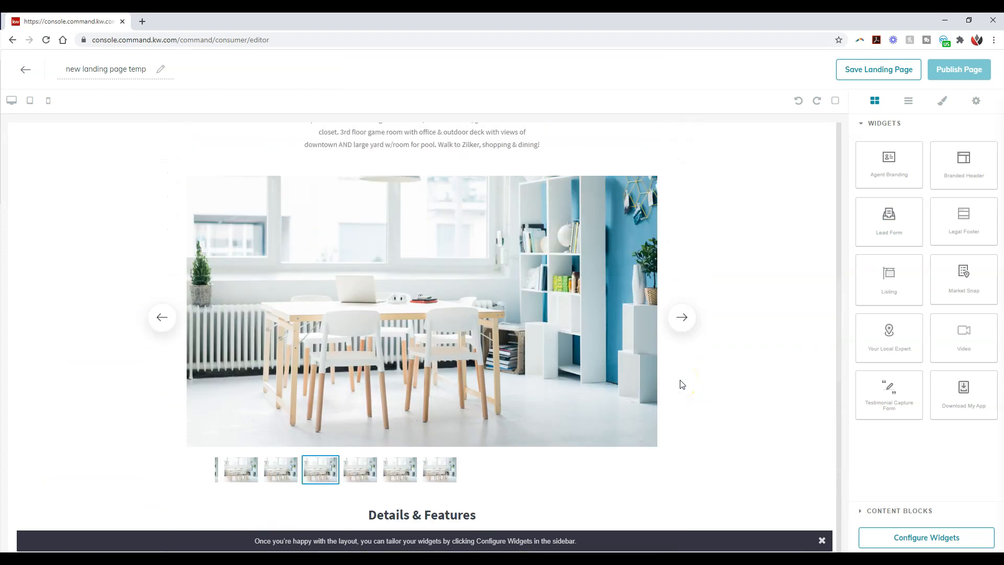
{"action": "scroll", "coordinate": [681, 384], "scroll_direction": "up", "scroll_amount": 5}
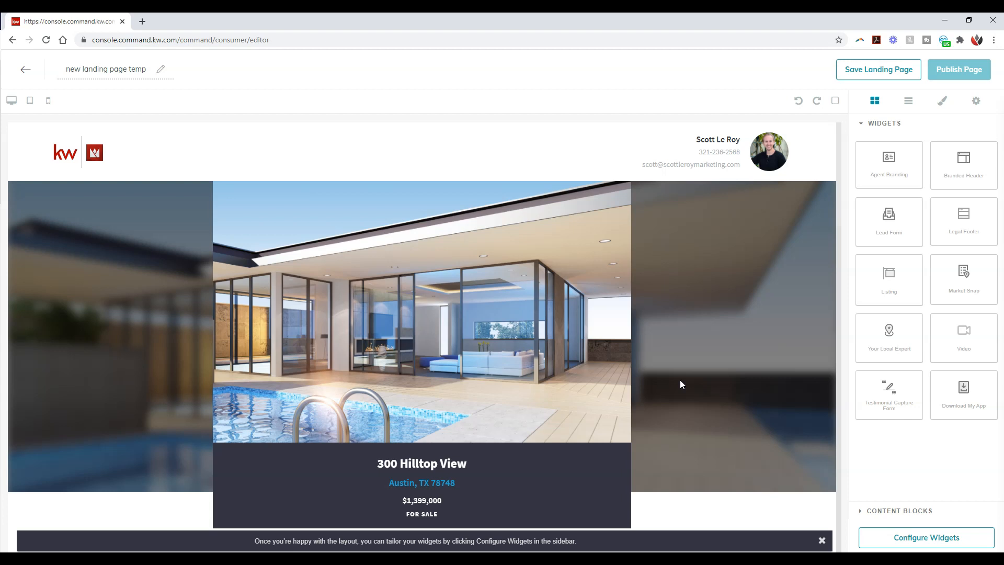
Step: Start configuring the page's widgets, go past the Branded Header to the Listing widget, and browse the available listings
{"action": "left_click", "coordinate": [916, 538]}
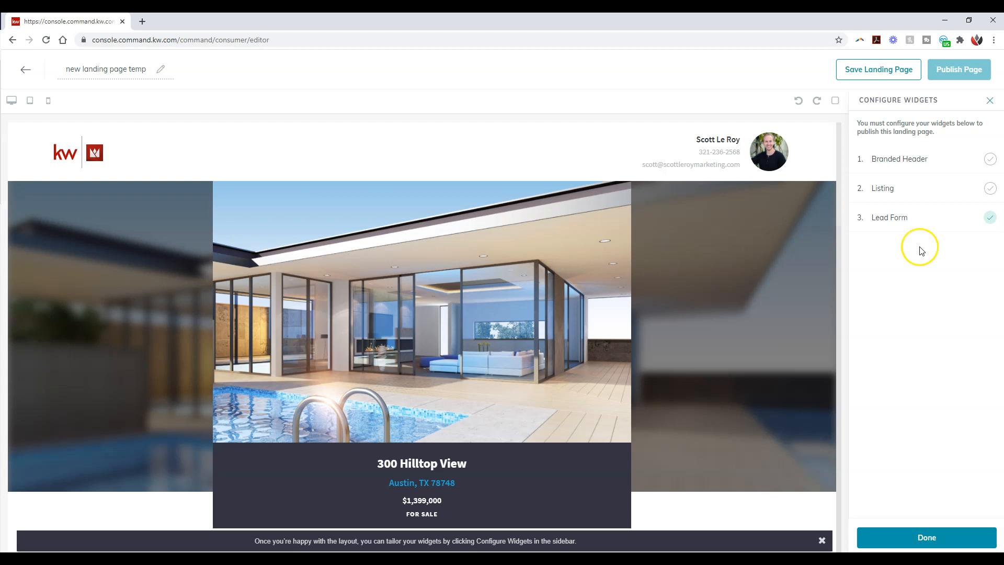
{"action": "left_click", "coordinate": [935, 159]}
{"action": "left_click", "coordinate": [936, 152]}
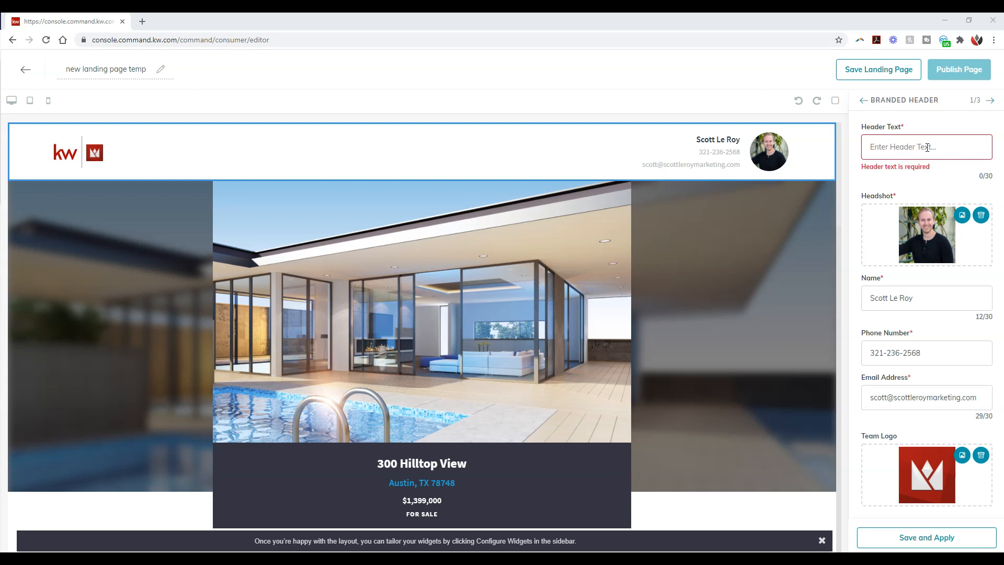
{"action": "left_click", "coordinate": [990, 100]}
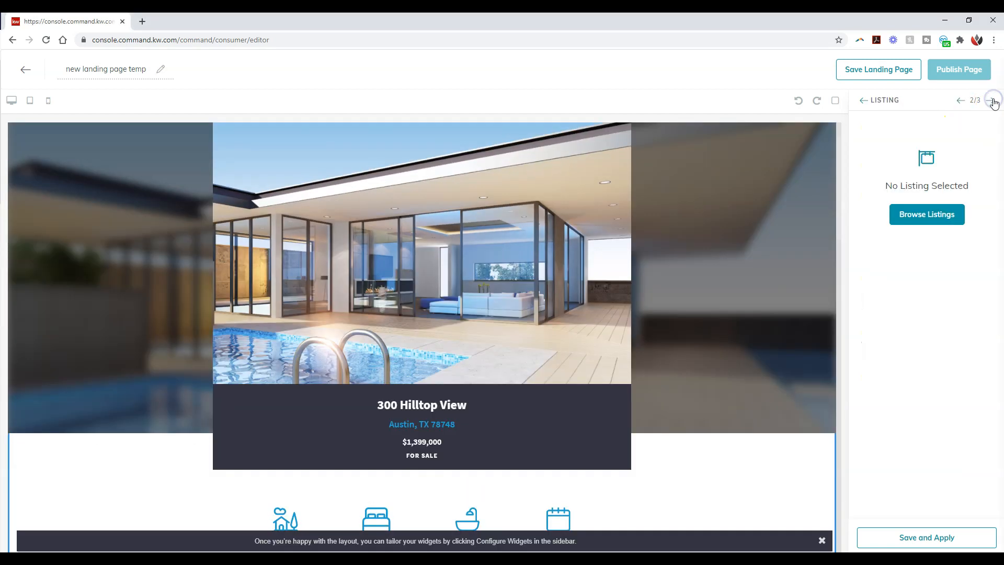
{"action": "left_click", "coordinate": [933, 214]}
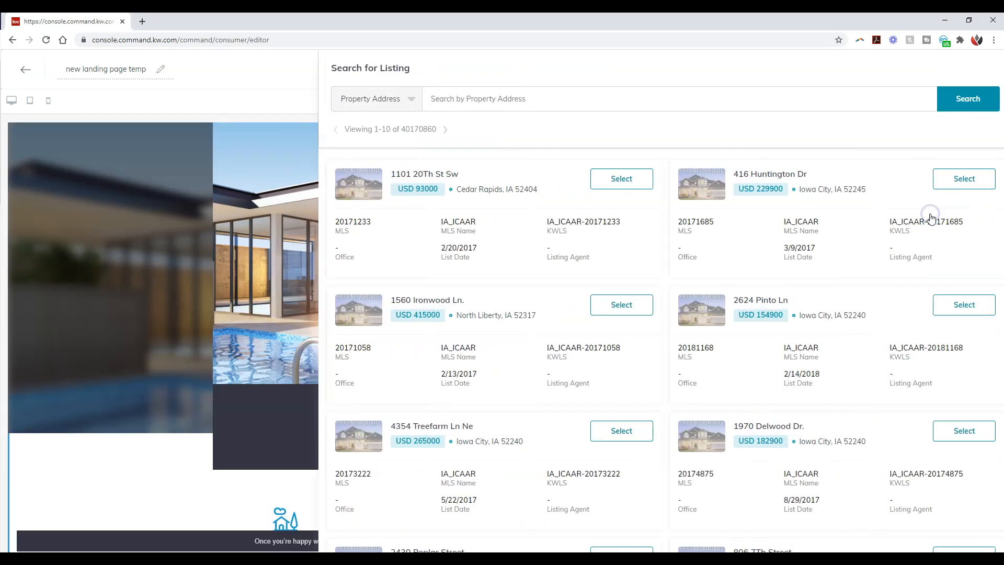
Step: Search the listings by property address for "123 main street" and look through the results
{"action": "left_click", "coordinate": [429, 100]}
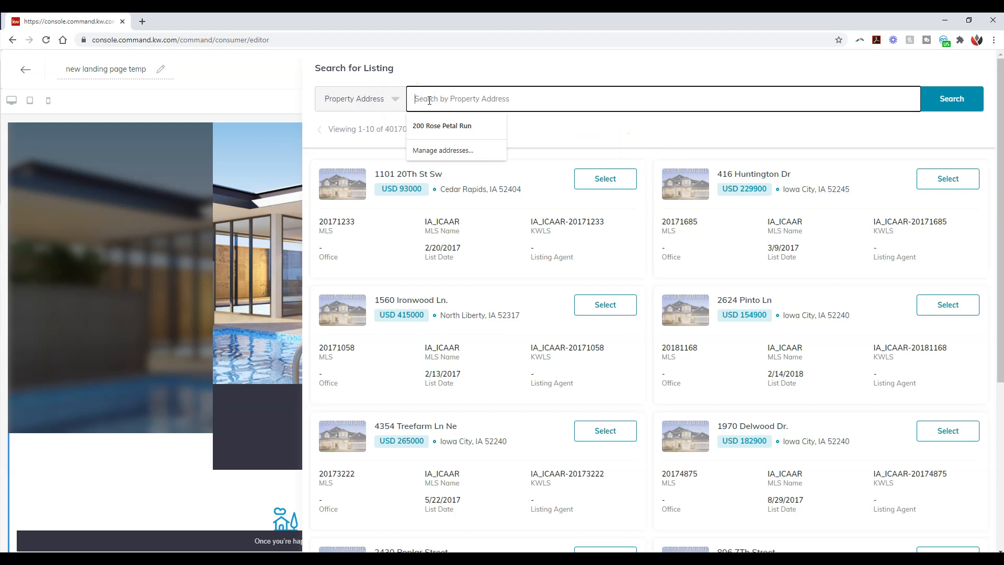
{"action": "type", "text": "123 m"}
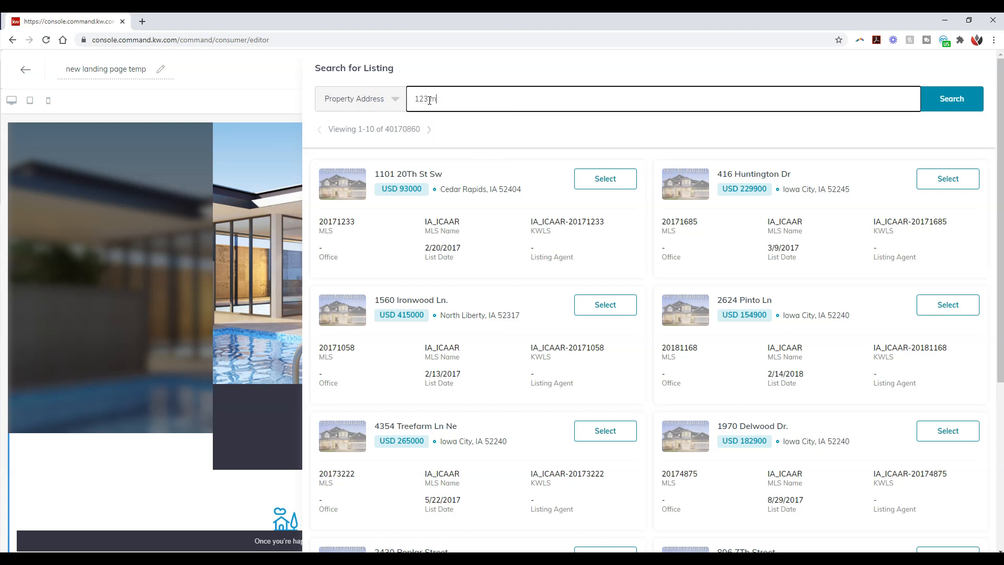
{"action": "type", "text": "ain street"}
{"action": "left_click", "coordinate": [926, 99]}
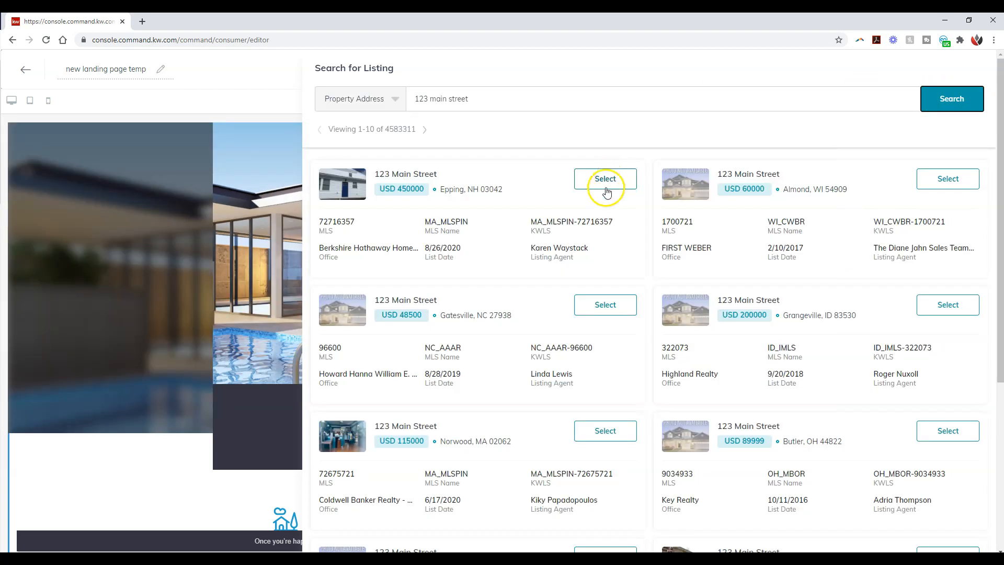
{"action": "scroll", "coordinate": [573, 238], "scroll_direction": "down", "scroll_amount": 3}
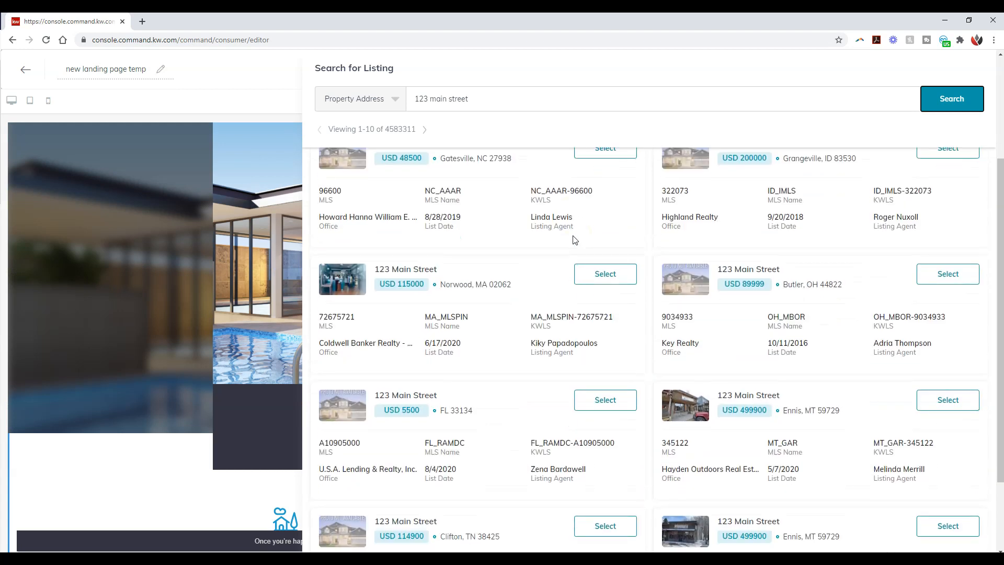
{"action": "scroll", "coordinate": [574, 240], "scroll_direction": "down", "scroll_amount": 2}
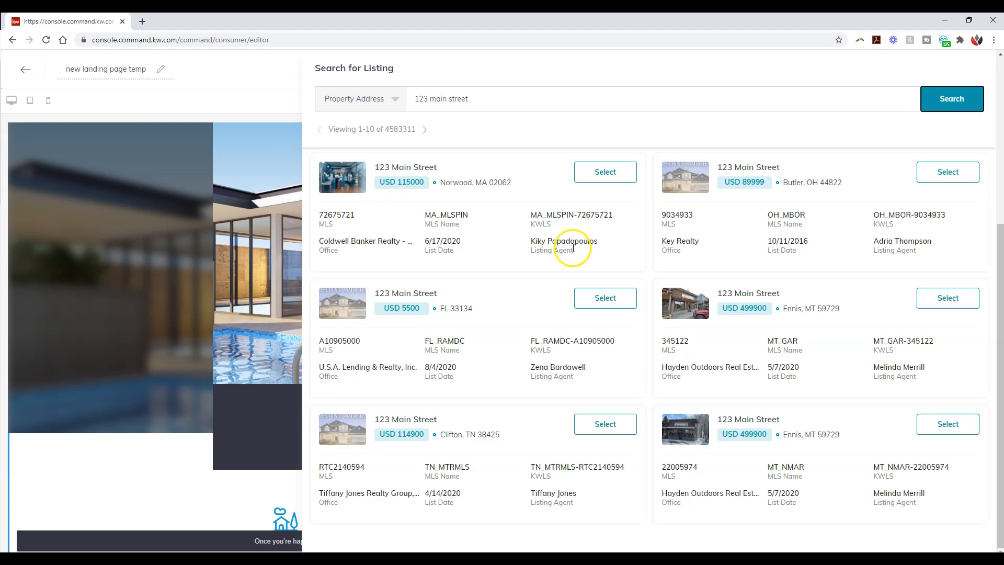
{"action": "scroll", "coordinate": [575, 248], "scroll_direction": "up", "scroll_amount": 5}
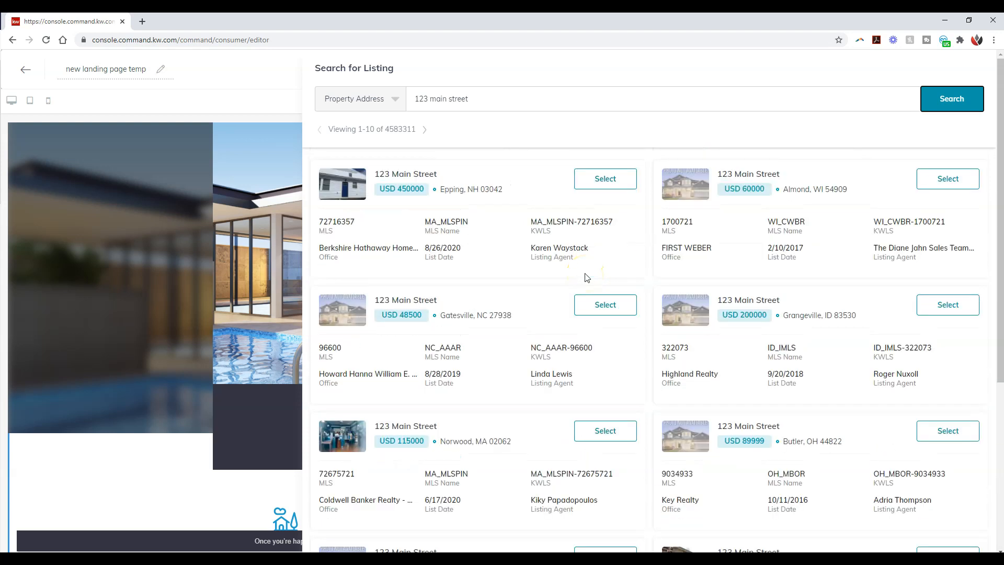
Step: Shorten the address search to "123", select the 123 Carrington listing, and save it to the Listing widget
{"action": "left_click_drag", "start_coordinate": [470, 99], "coordinate": [432, 99]}
{"action": "key", "text": "BackSpace"}
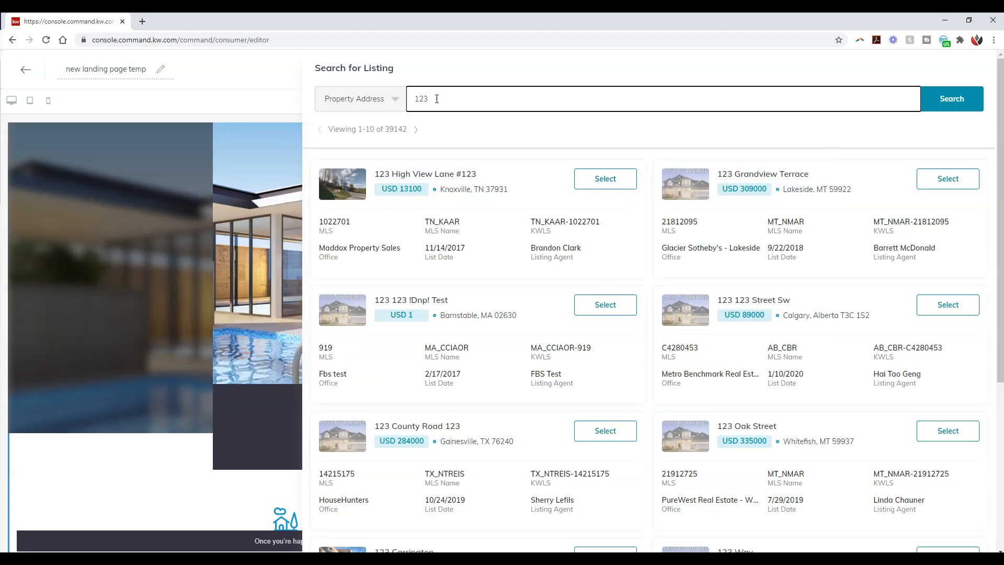
{"action": "left_click", "coordinate": [485, 92]}
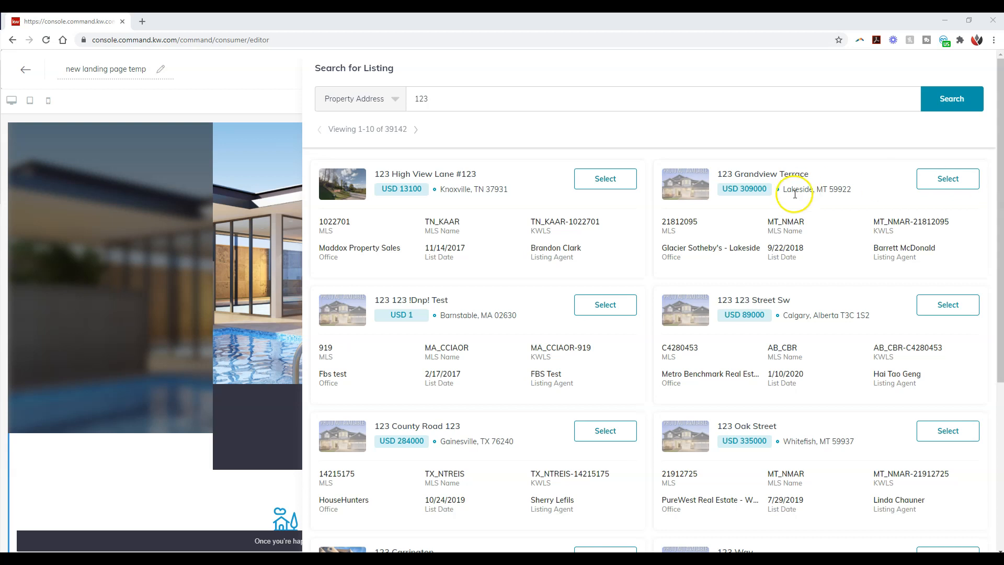
{"action": "scroll", "coordinate": [774, 194], "scroll_direction": "down", "scroll_amount": 3}
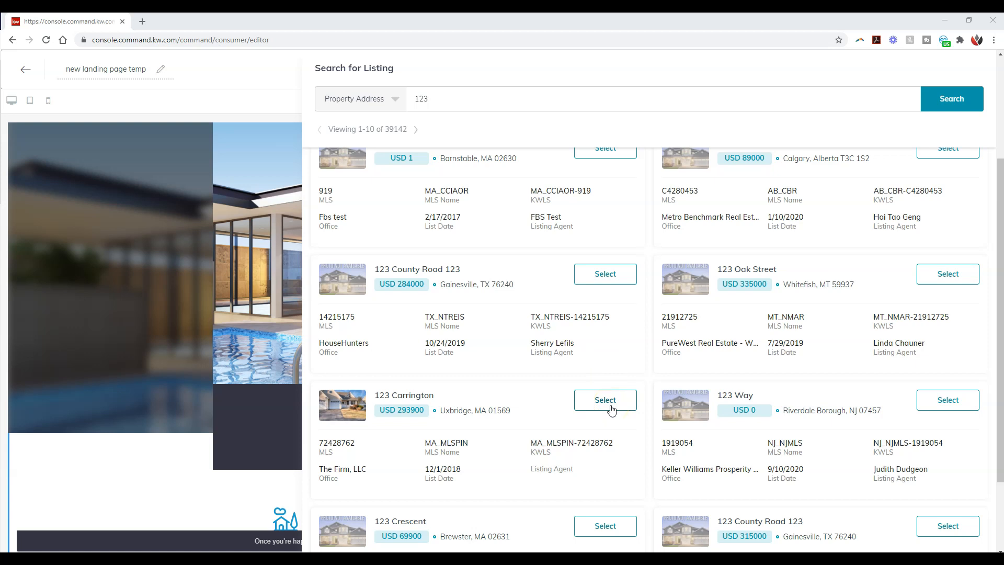
{"action": "left_click", "coordinate": [612, 410]}
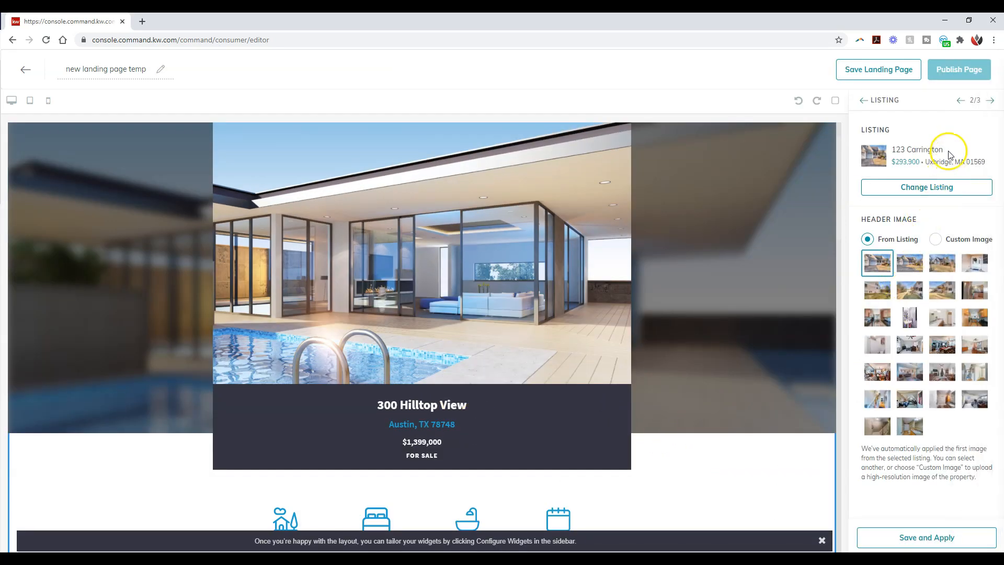
{"action": "left_click_drag", "start_coordinate": [950, 153], "coordinate": [894, 150]}
{"action": "key", "text": "ctrl+c"}
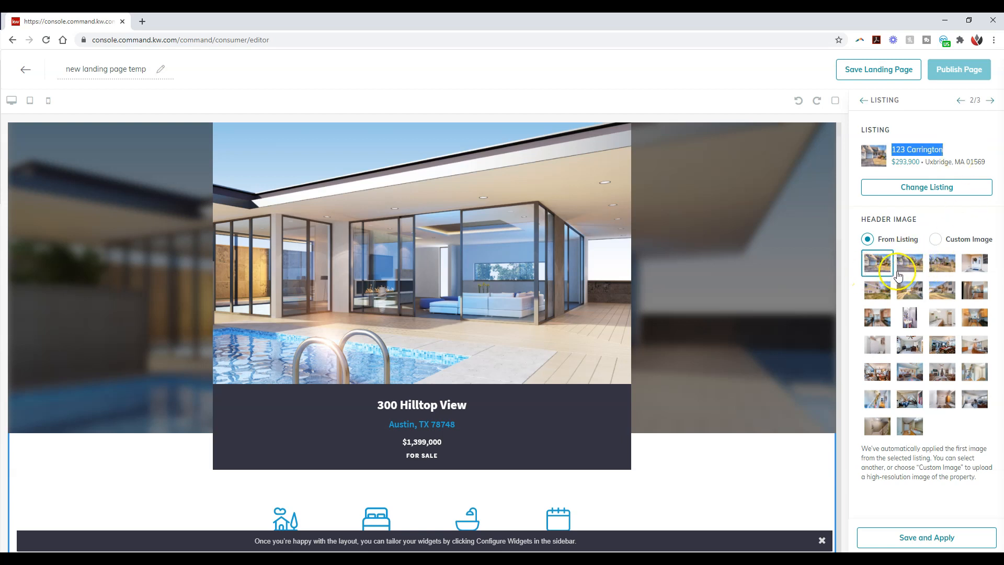
{"action": "left_click", "coordinate": [921, 539]}
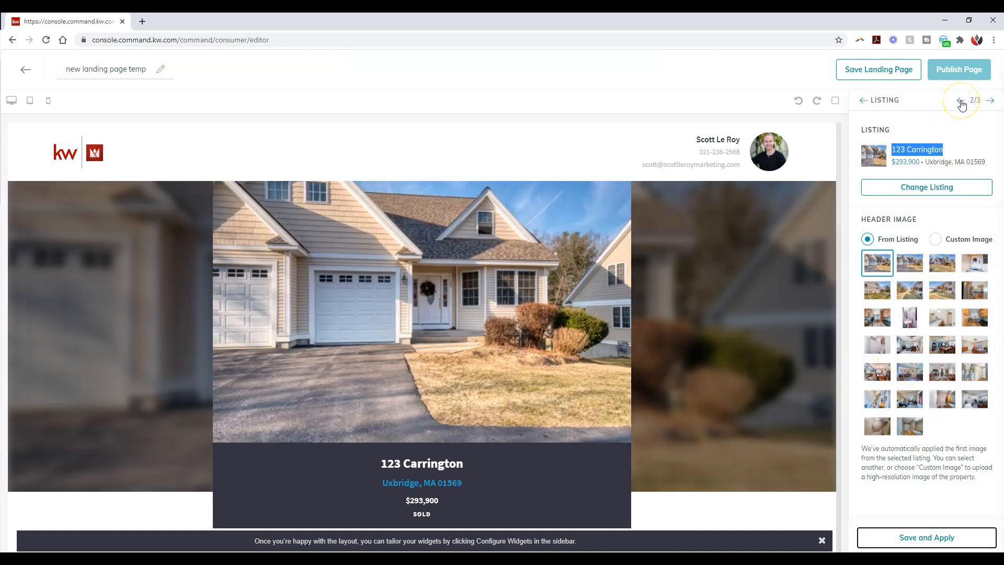
Step: Set the Branded Header widget's header text to "123 Carrington" and apply it to the page
{"action": "left_click", "coordinate": [961, 101]}
{"action": "left_click", "coordinate": [918, 144]}
{"action": "key", "text": "ctrl+v"}
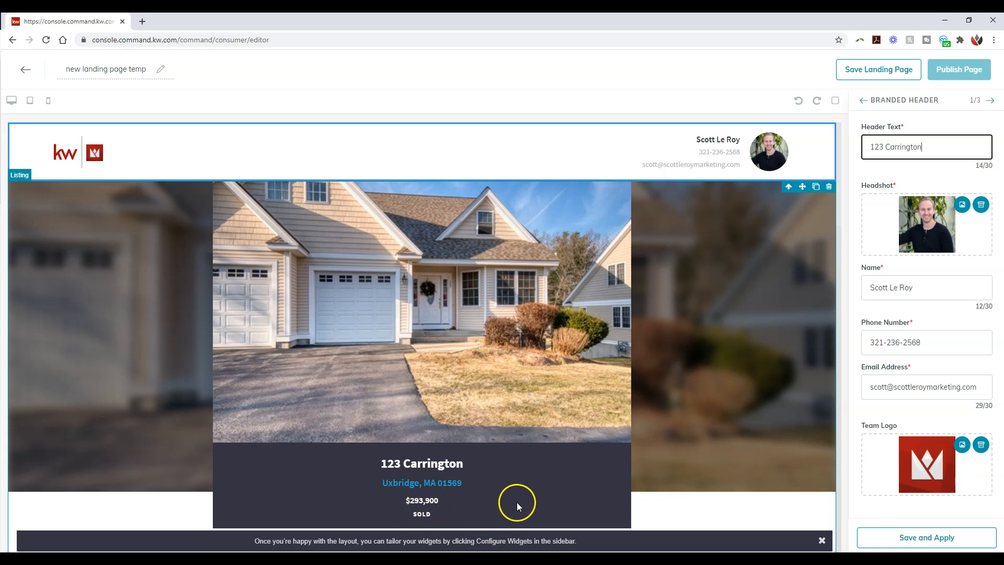
{"action": "left_click", "coordinate": [923, 534]}
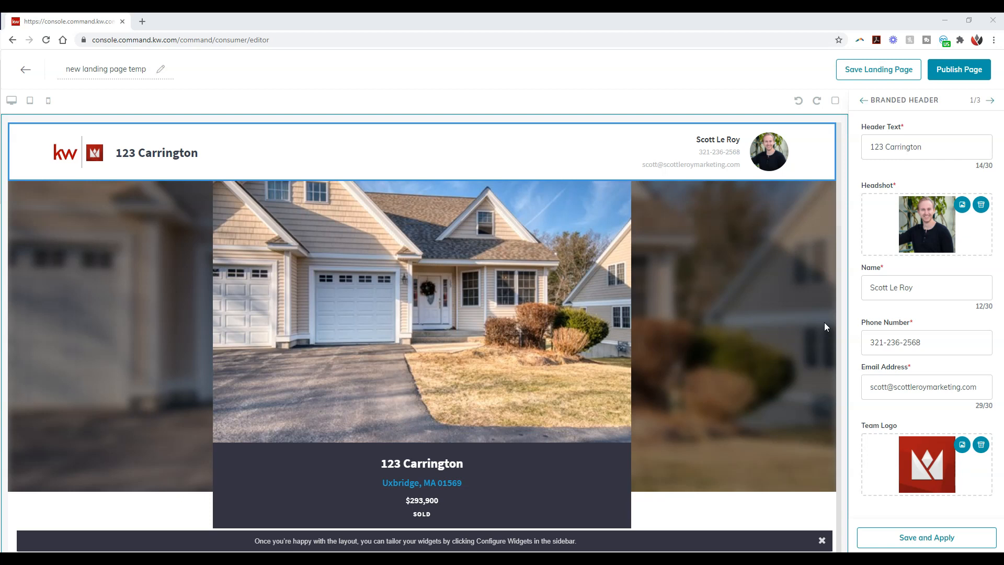
Step: Rename the landing page as "123 Carrington" and publish it
{"action": "left_click", "coordinate": [135, 70]}
{"action": "key", "text": "ctrl+a"}
{"action": "key", "text": "ctrl+v"}
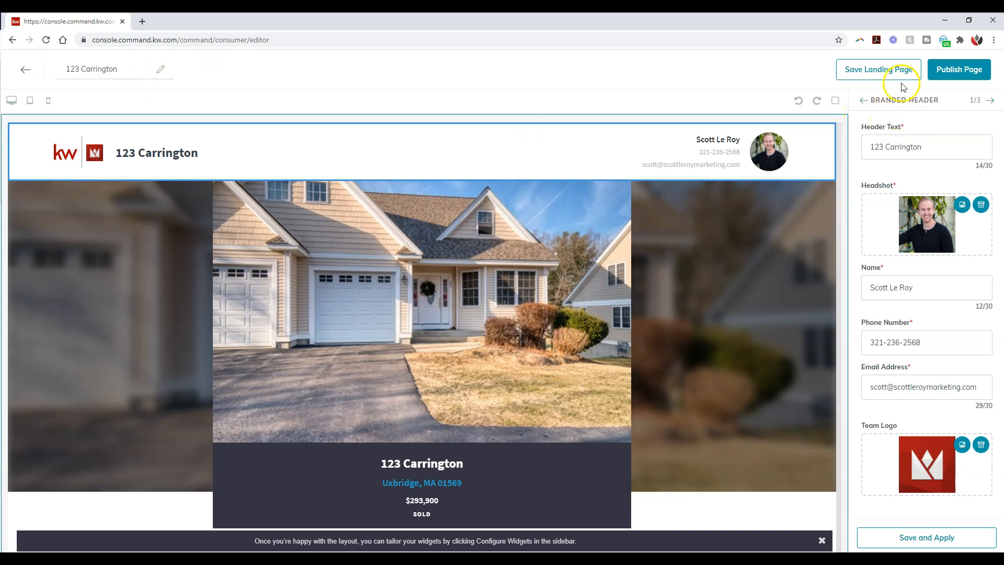
{"action": "left_click", "coordinate": [930, 538]}
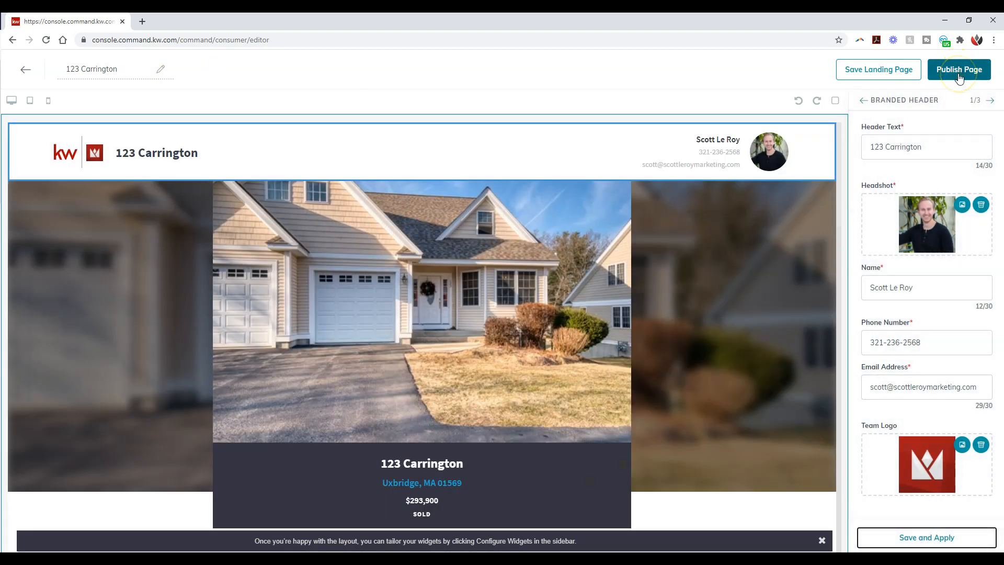
{"action": "left_click", "coordinate": [556, 364]}
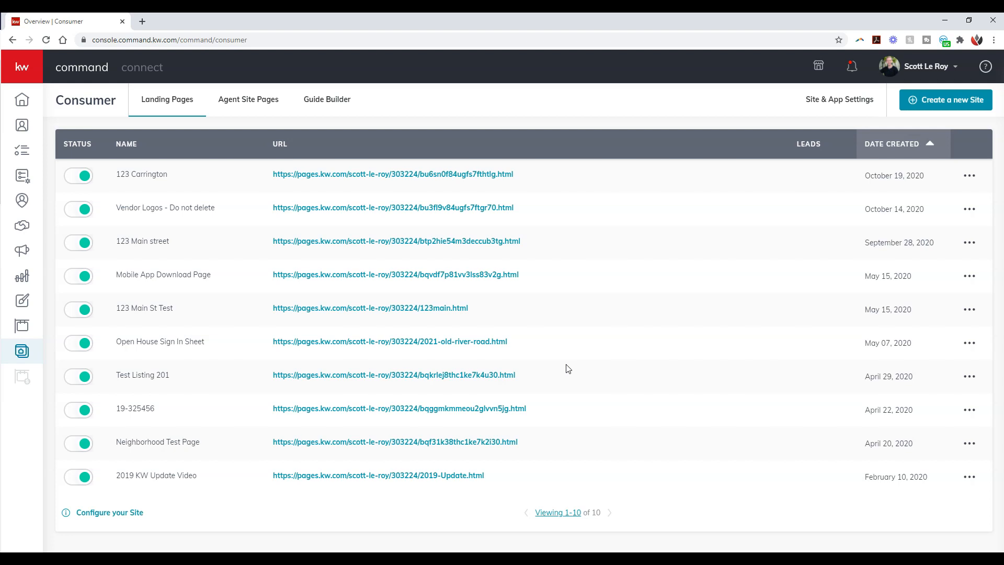
Step: Open the published 123 Carrington landing page through its URL and review its header and listing details
{"action": "left_click", "coordinate": [677, 336]}
{"action": "left_click", "coordinate": [343, 174]}
{"action": "left_click", "coordinate": [213, 22]}
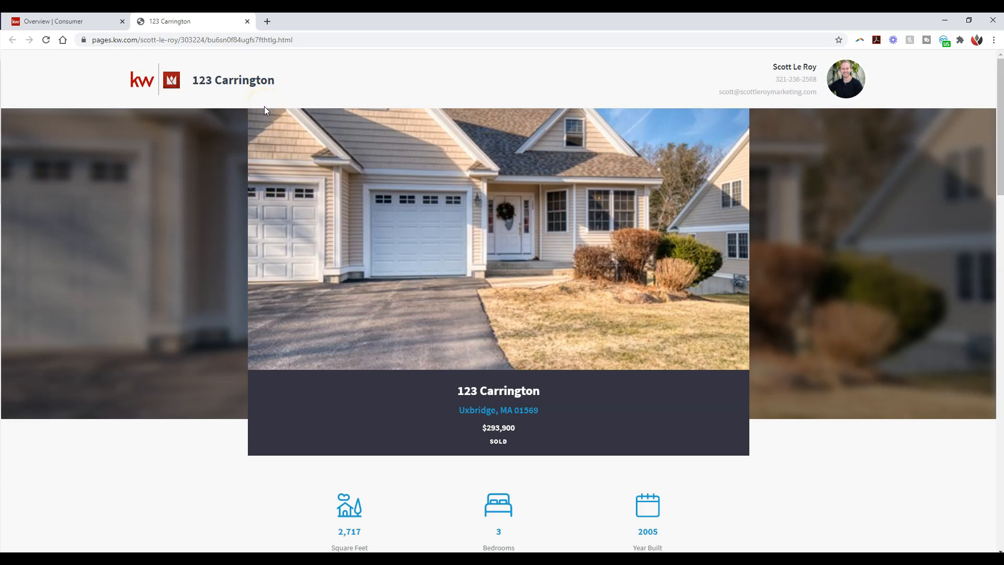
{"action": "scroll", "coordinate": [265, 110], "scroll_direction": "down", "scroll_amount": 1}
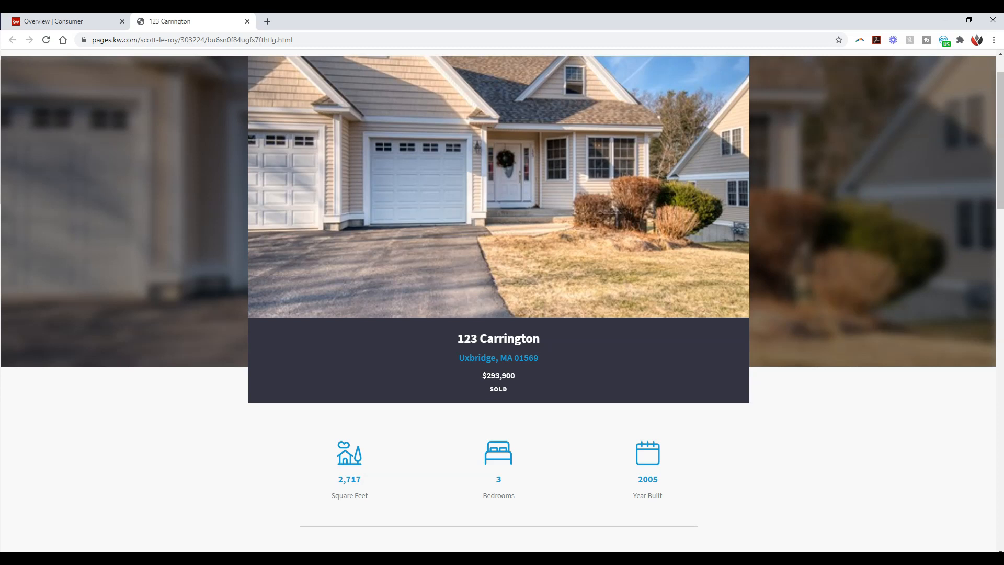
{"action": "scroll", "coordinate": [599, 256], "scroll_direction": "up", "scroll_amount": 1}
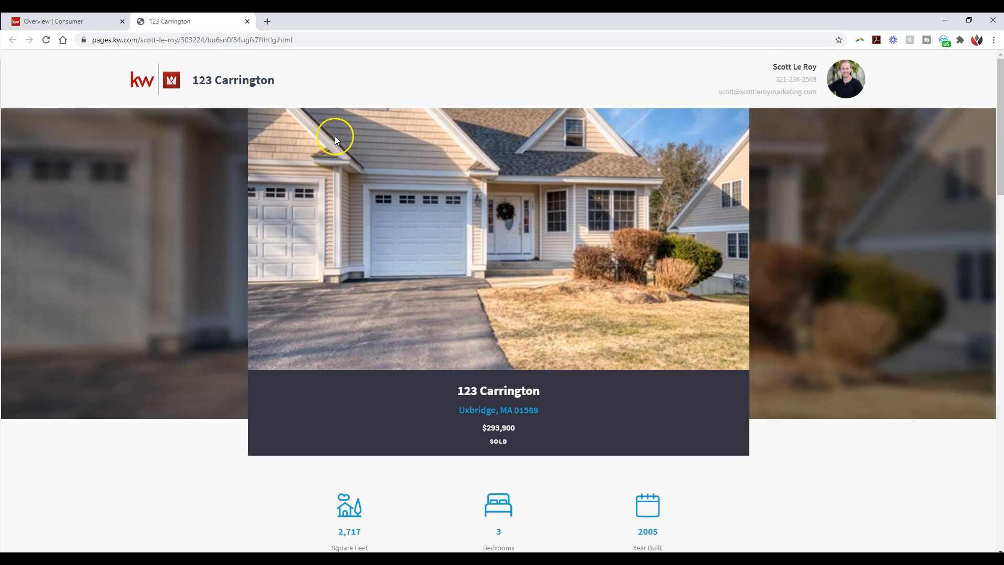
Step: Return to Consumer, show the Agent Site Pages, and open the configured agent site
{"action": "left_click", "coordinate": [78, 20]}
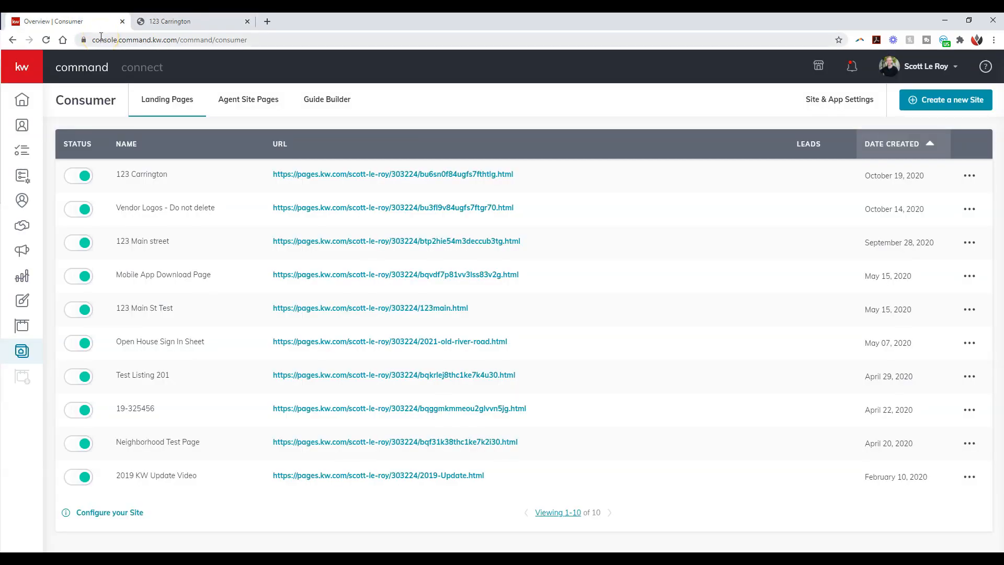
{"action": "left_click", "coordinate": [246, 103]}
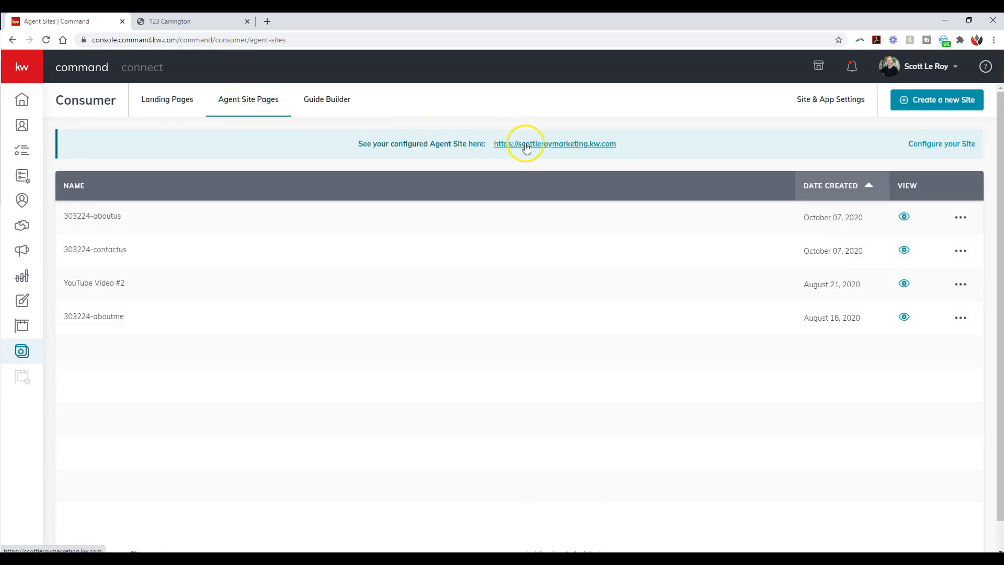
{"action": "left_click", "coordinate": [527, 148]}
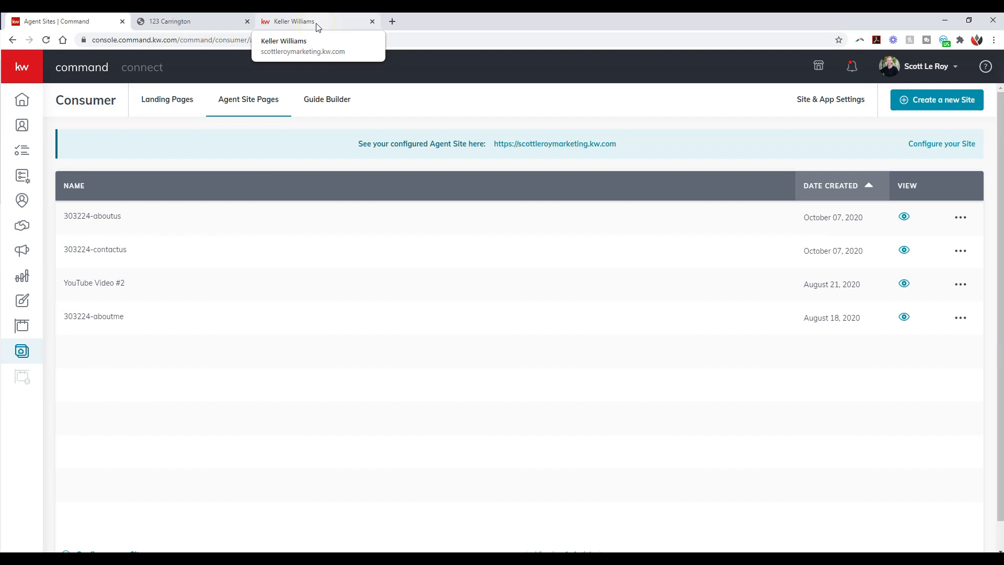
{"action": "left_click", "coordinate": [317, 23]}
Step: Search the agent site's home page for properties matching "123"
{"action": "left_click", "coordinate": [431, 359]}
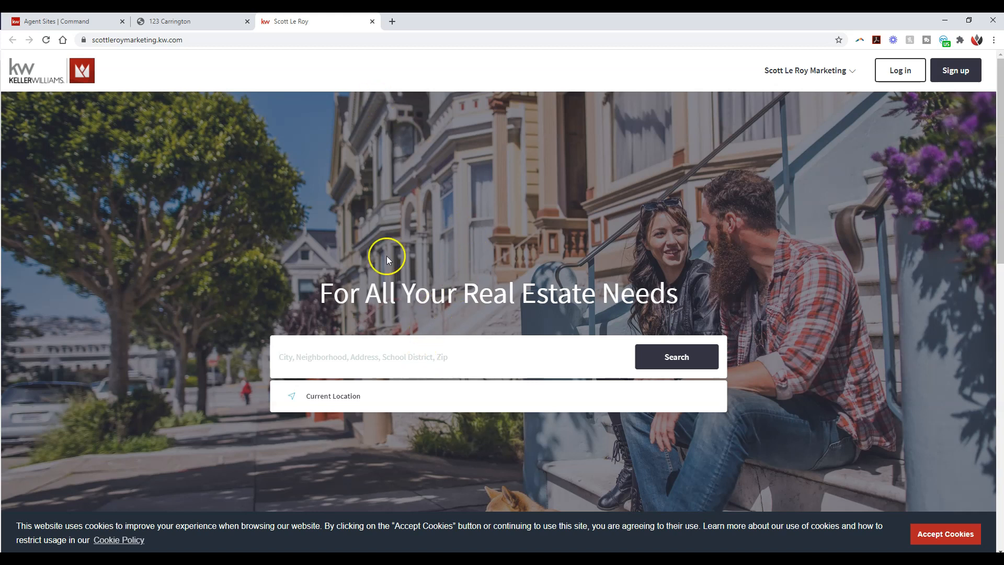
{"action": "left_click", "coordinate": [411, 359]}
{"action": "type", "text": "123"}
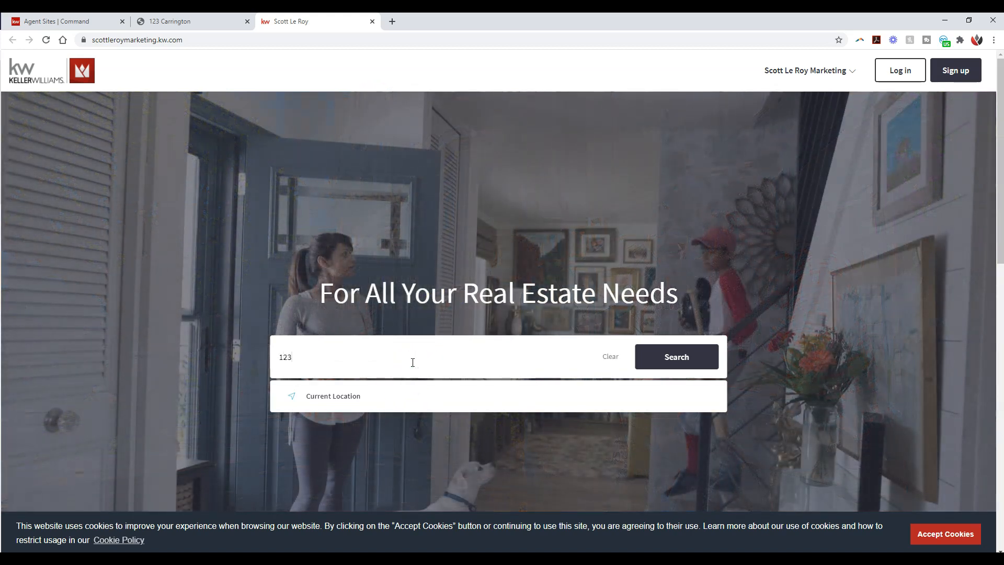
{"action": "left_click", "coordinate": [345, 399]}
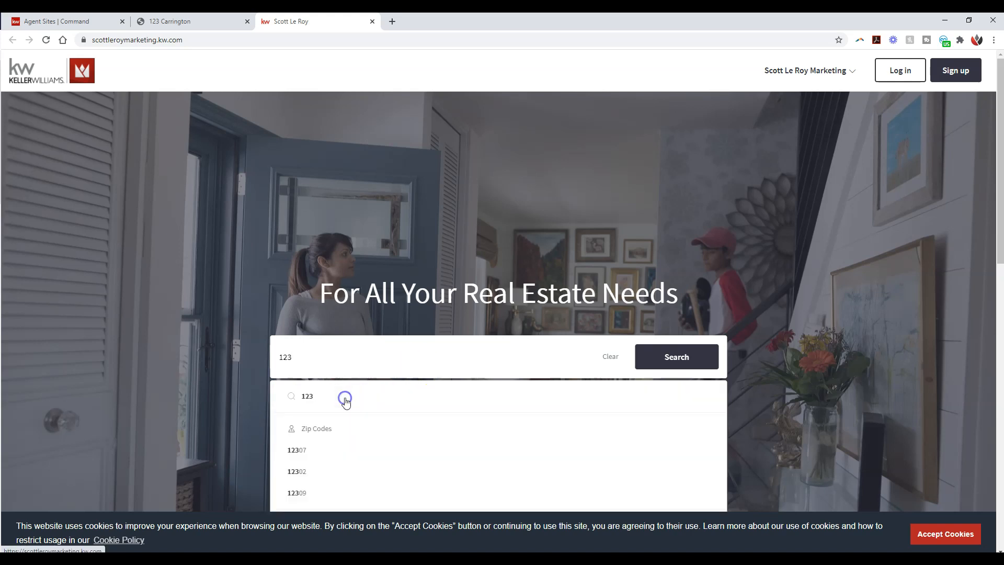
{"action": "left_click", "coordinate": [674, 355]}
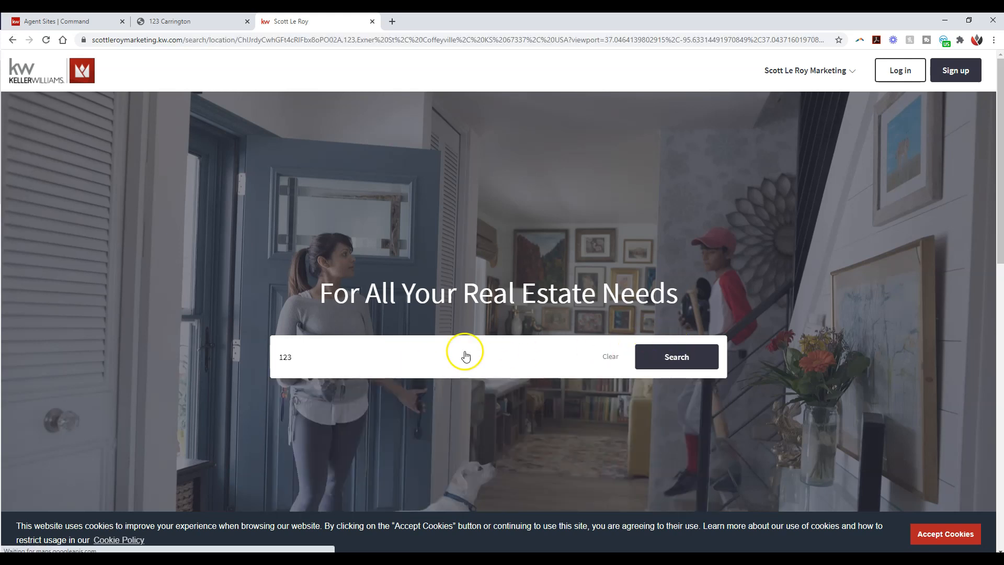
Step: Switch the property search to the current location and browse the homes listed beside the map
{"action": "left_click", "coordinate": [178, 98]}
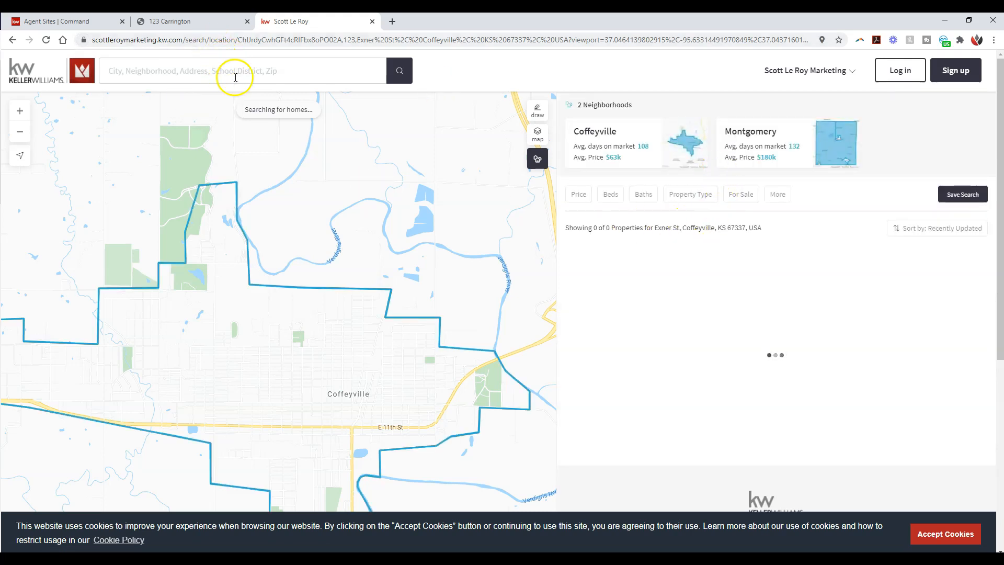
{"action": "left_click", "coordinate": [303, 72]}
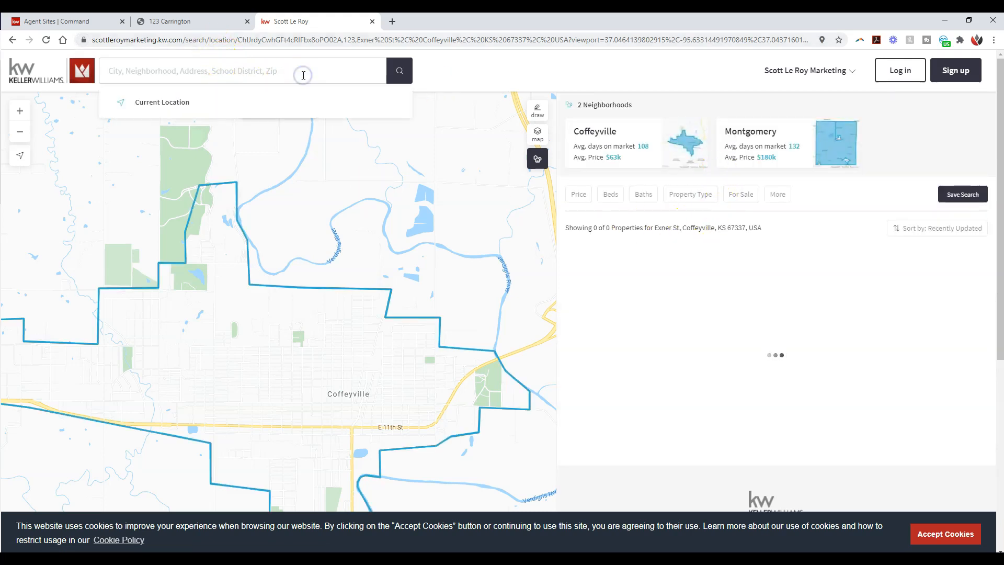
{"action": "left_click", "coordinate": [164, 103]}
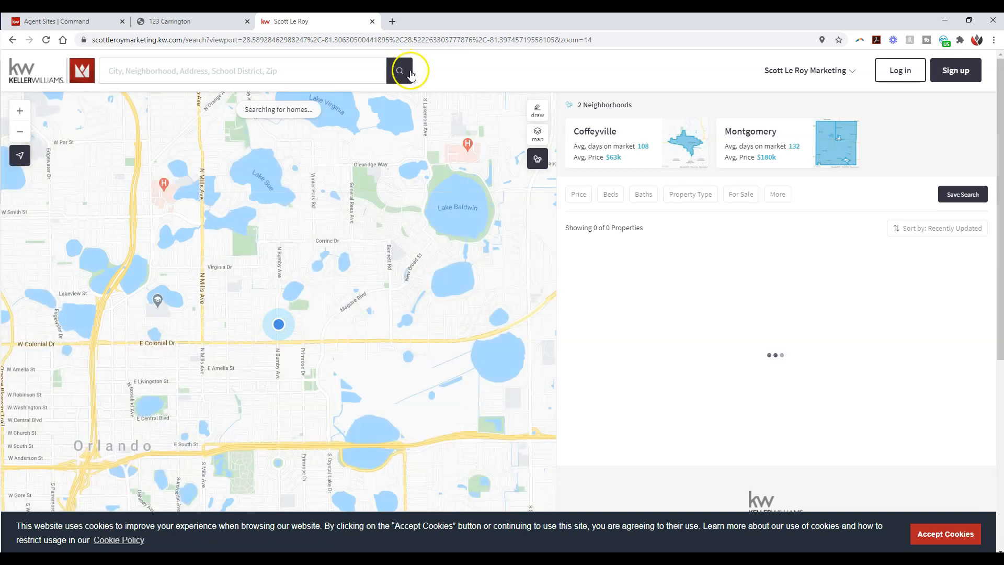
{"action": "scroll", "coordinate": [701, 173], "scroll_direction": "down", "scroll_amount": 1}
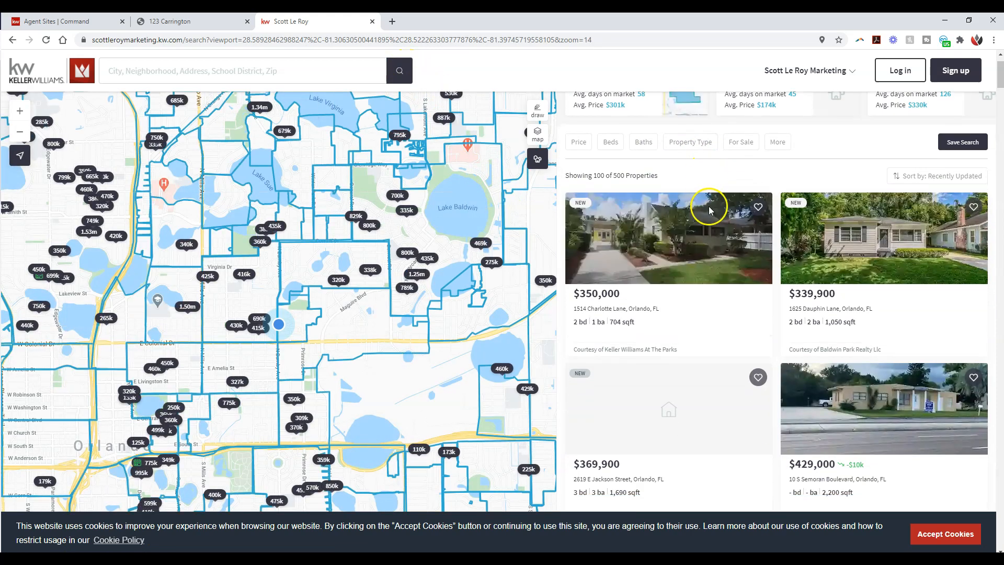
Step: Open the $369,900 E Jackson Street listing from the Orlando search results and select its page URL
{"action": "scroll", "coordinate": [847, 245], "scroll_direction": "down", "scroll_amount": 1}
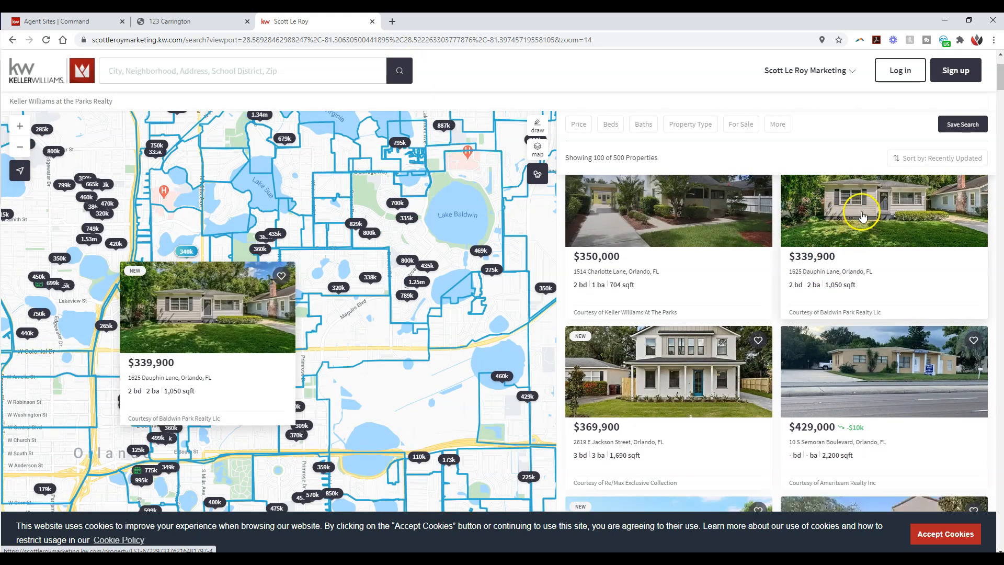
{"action": "left_click", "coordinate": [667, 372]}
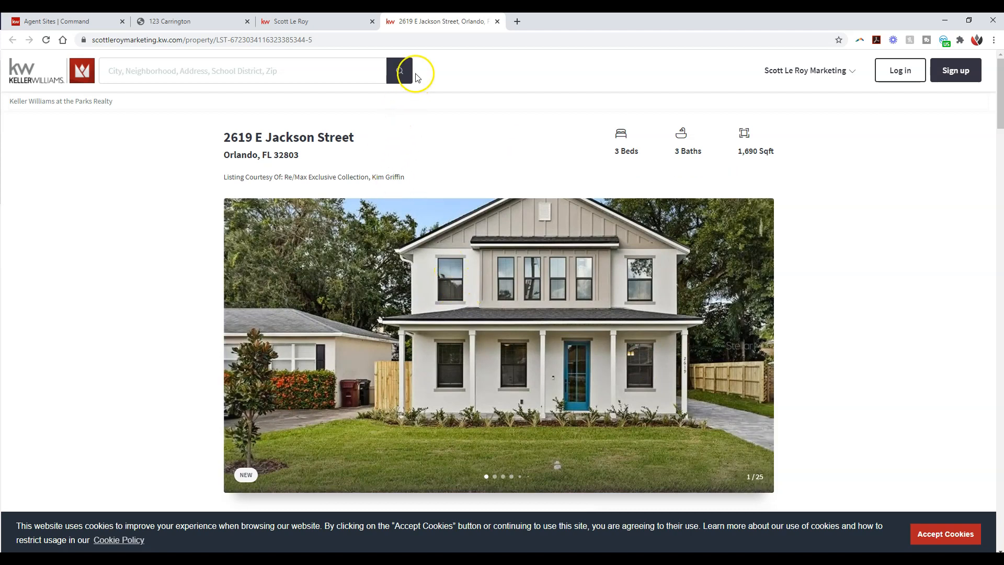
{"action": "left_click", "coordinate": [399, 41]}
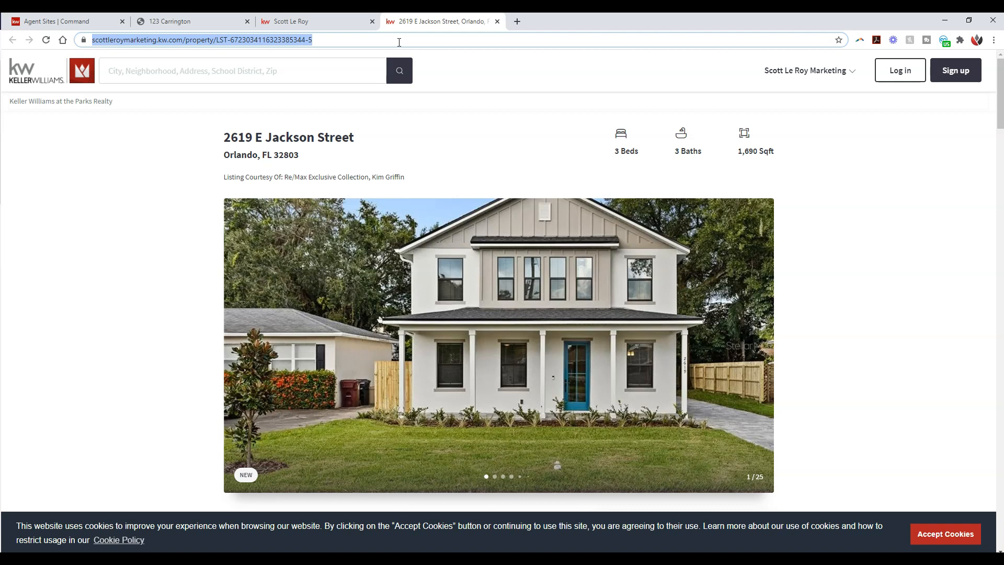
Step: Close the agent site's property search results, leaving the 123 Carrington landing page and the Jackson Street listing open
{"action": "left_click", "coordinate": [330, 23]}
{"action": "left_click", "coordinate": [220, 22]}
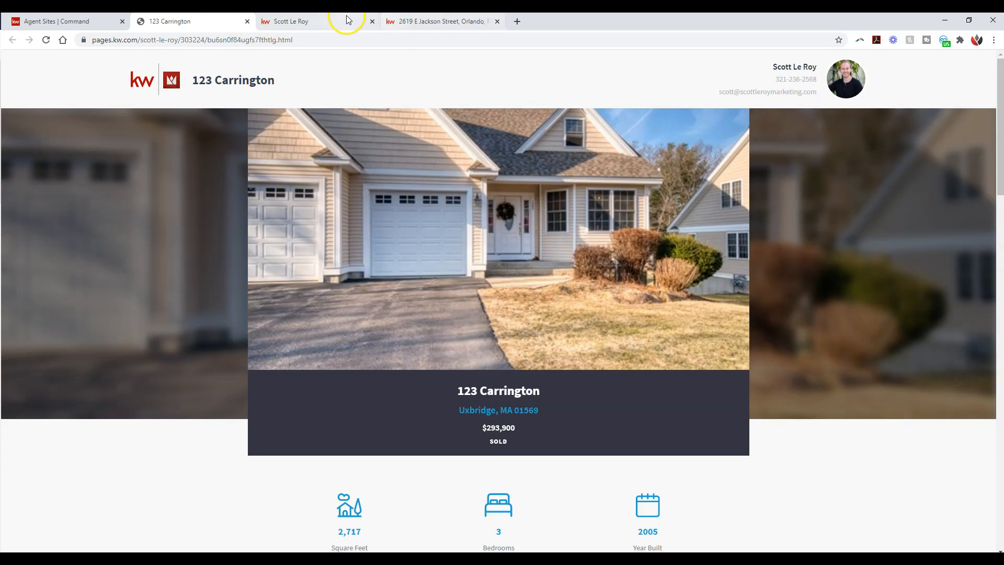
{"action": "left_click", "coordinate": [345, 22]}
{"action": "left_click", "coordinate": [371, 22]}
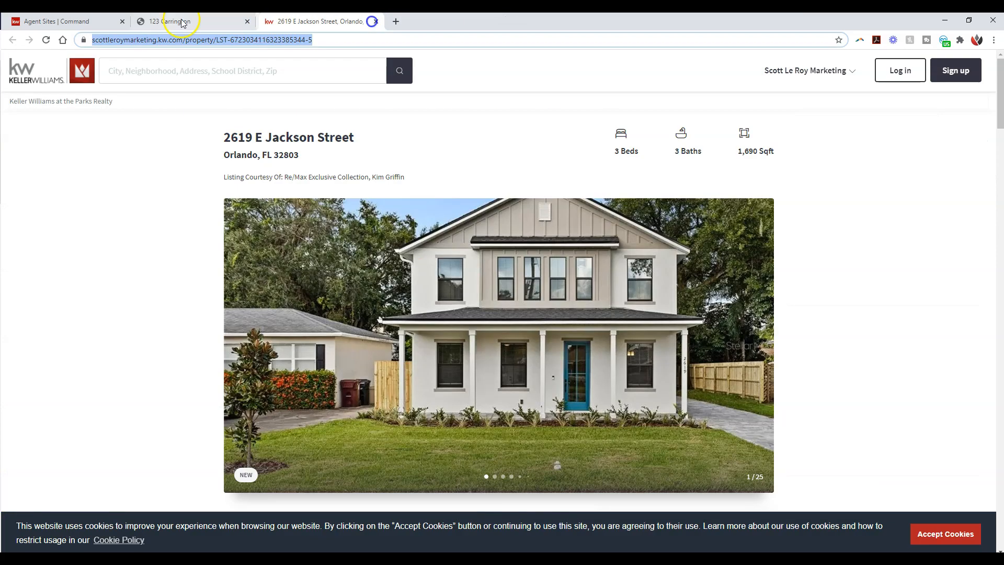
Step: Return to Command, go to Campaigns, and start a new campaign of type Social Ad (Paid)
{"action": "left_click", "coordinate": [79, 21]}
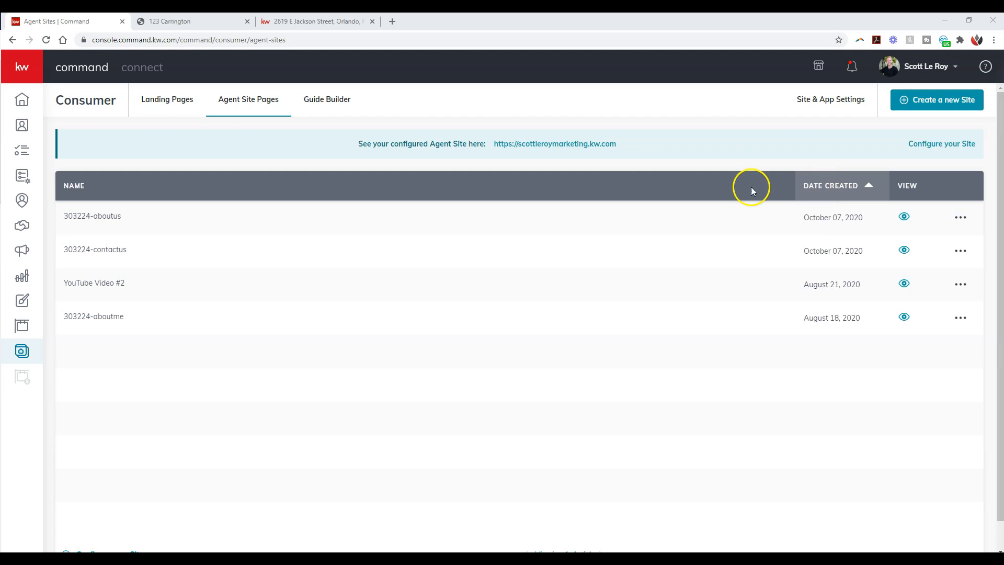
{"action": "left_click", "coordinate": [22, 67]}
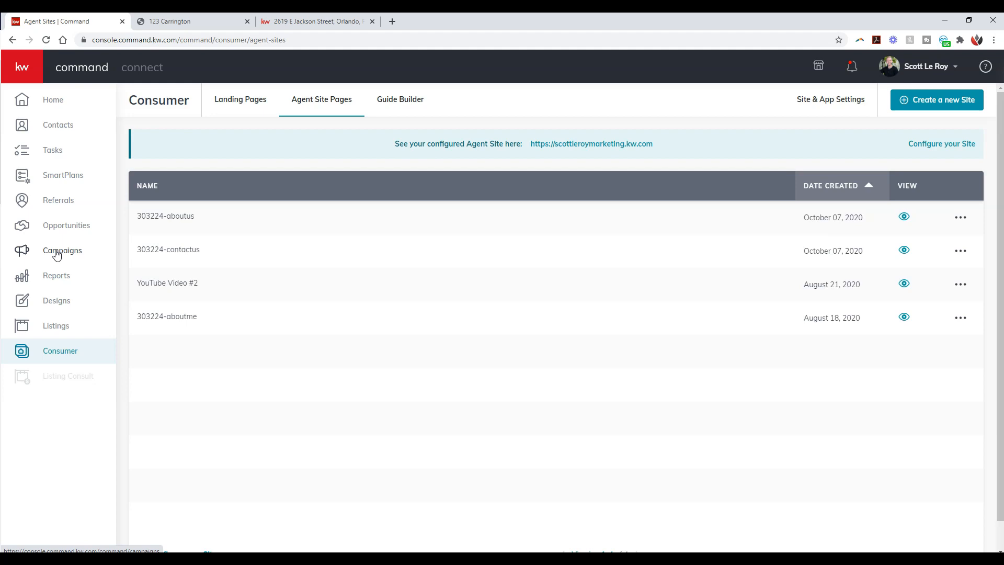
{"action": "left_click", "coordinate": [59, 255]}
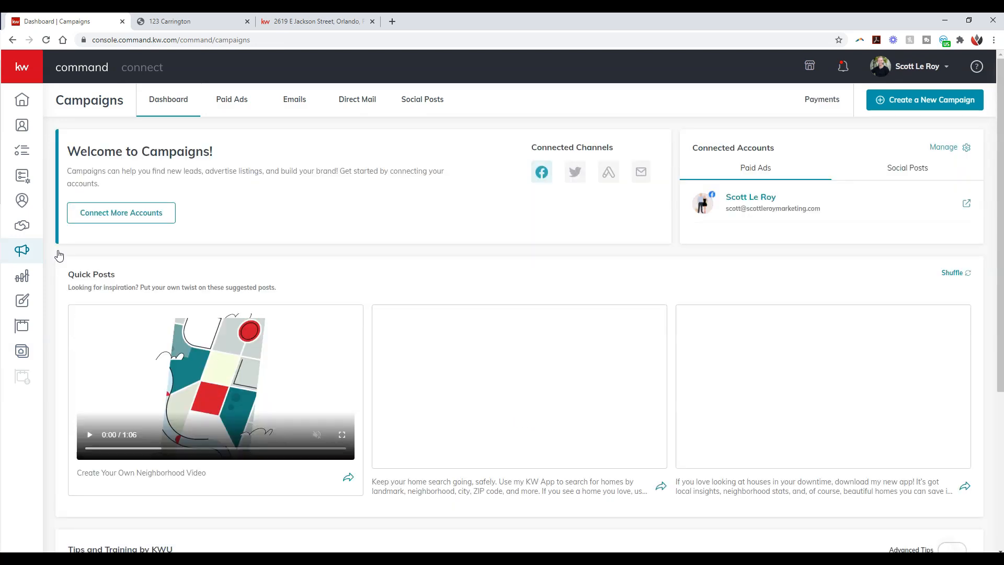
{"action": "left_click", "coordinate": [928, 102]}
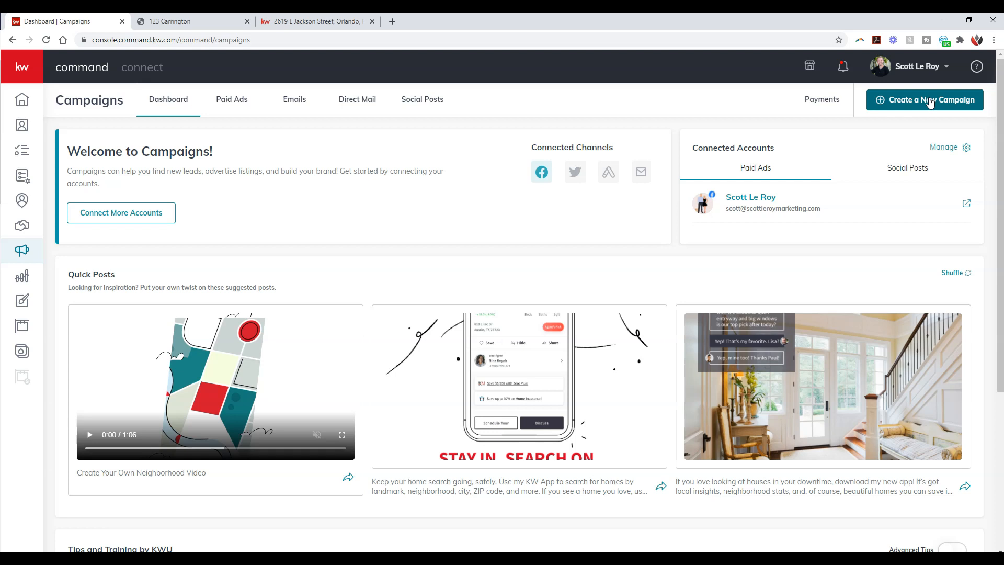
{"action": "left_click", "coordinate": [928, 104]}
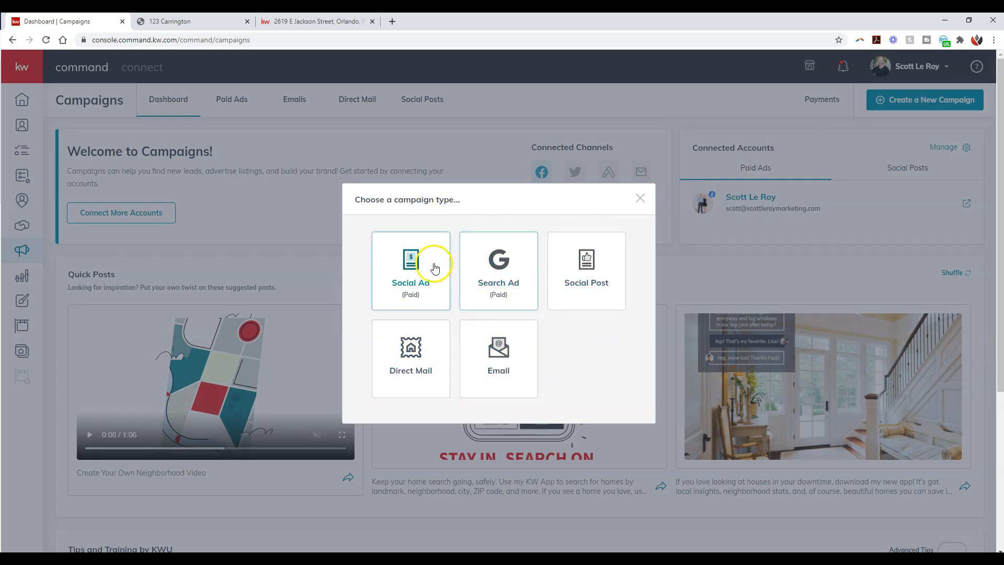
{"action": "left_click", "coordinate": [428, 296]}
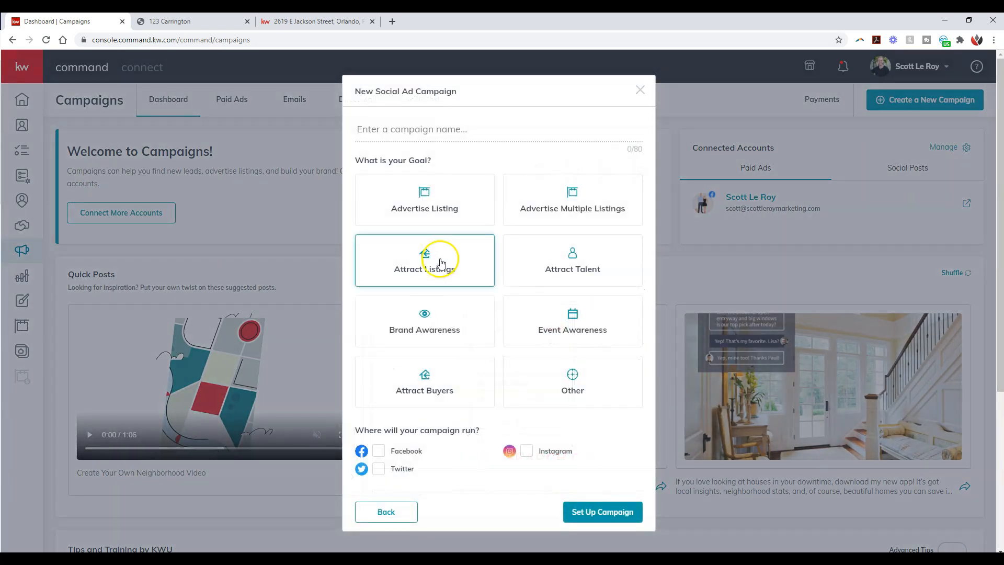
Step: Set the goal of the new social ad campaign to Advertise Listing
{"action": "left_click", "coordinate": [475, 210]}
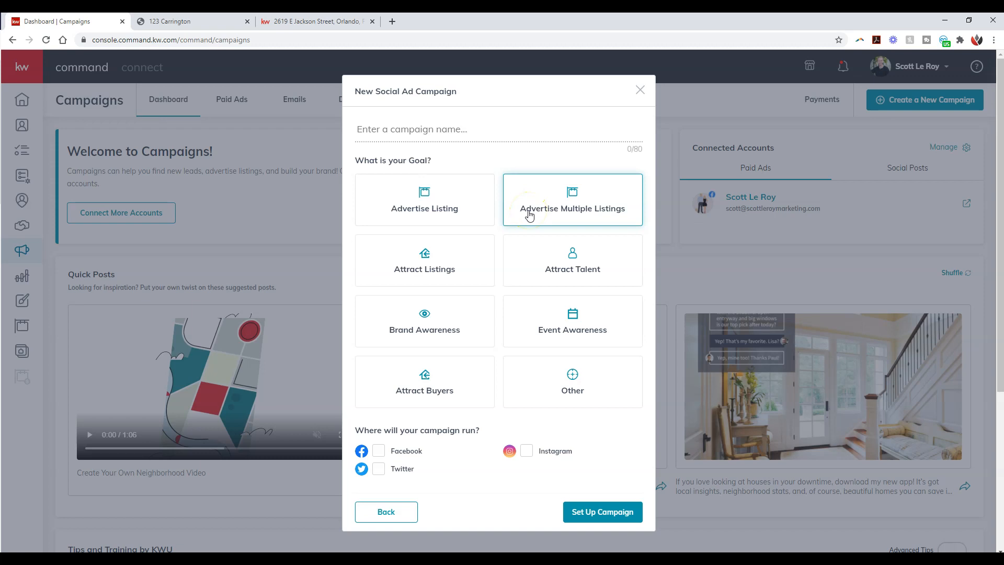
{"action": "left_click", "coordinate": [538, 268]}
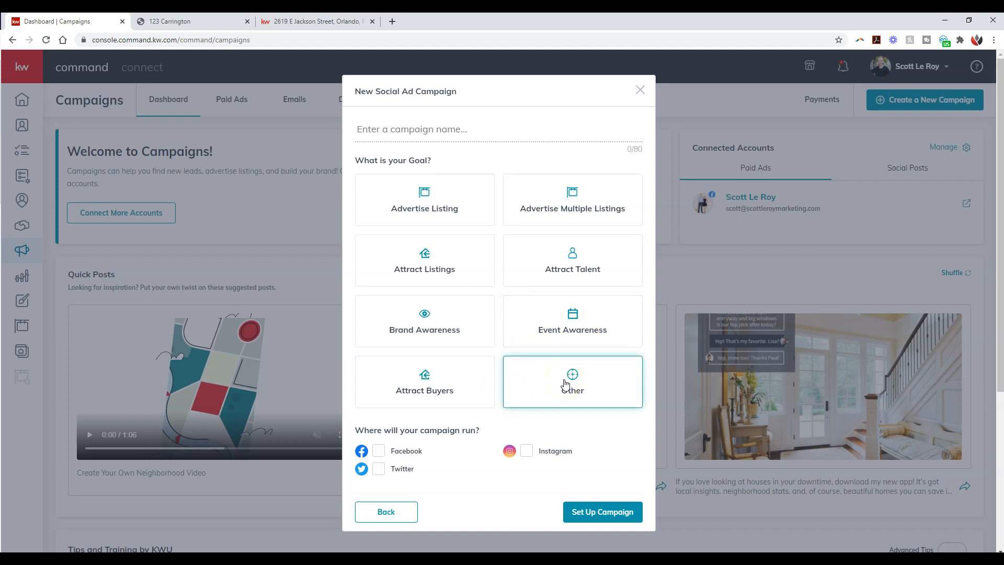
{"action": "left_click", "coordinate": [554, 391]}
{"action": "left_click", "coordinate": [461, 220]}
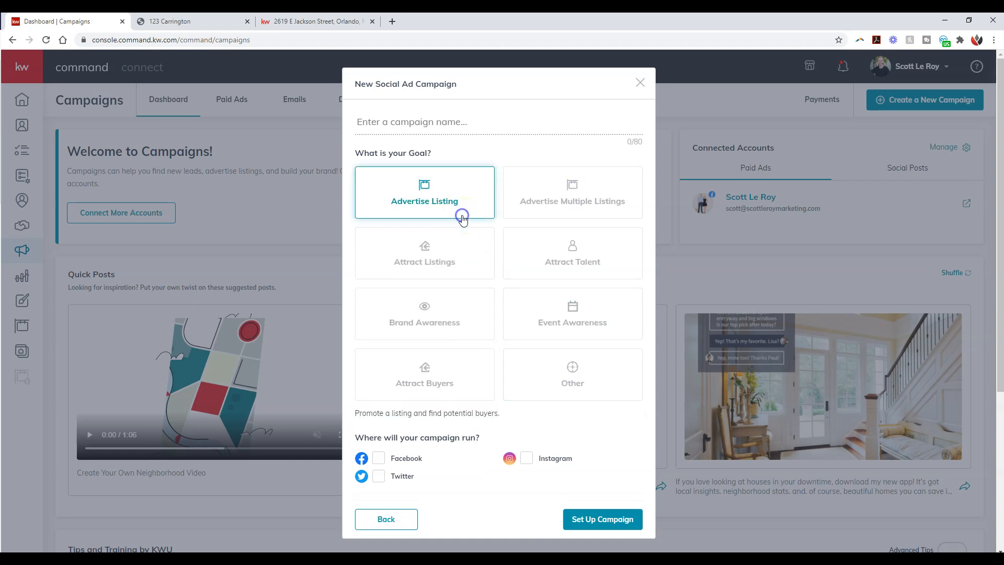
Step: Name the campaign with the street address copied from the heading of the Jackson Street listing page
{"action": "left_click", "coordinate": [468, 124]}
{"action": "type", "text": "123 Carrington"}
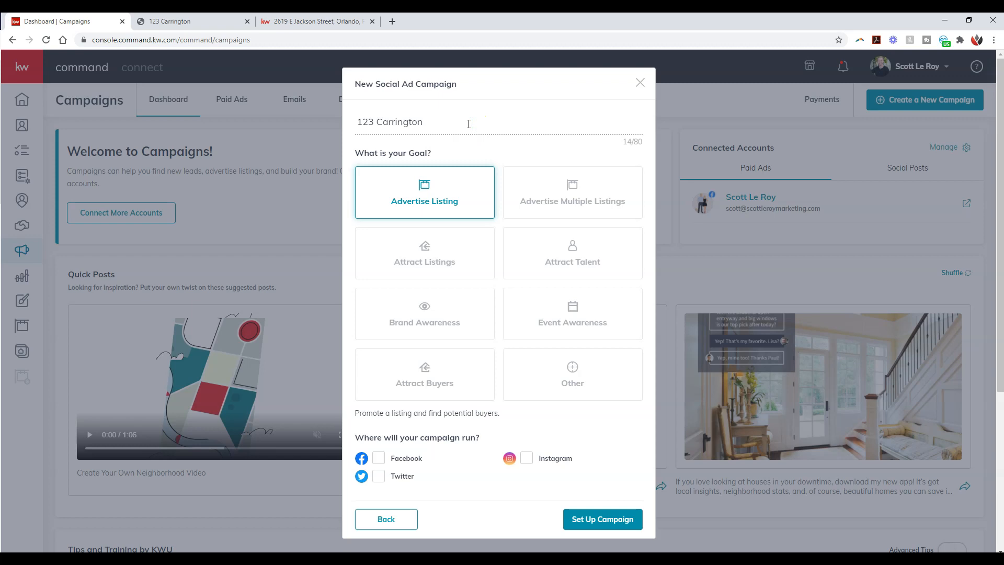
{"action": "left_click", "coordinate": [344, 26]}
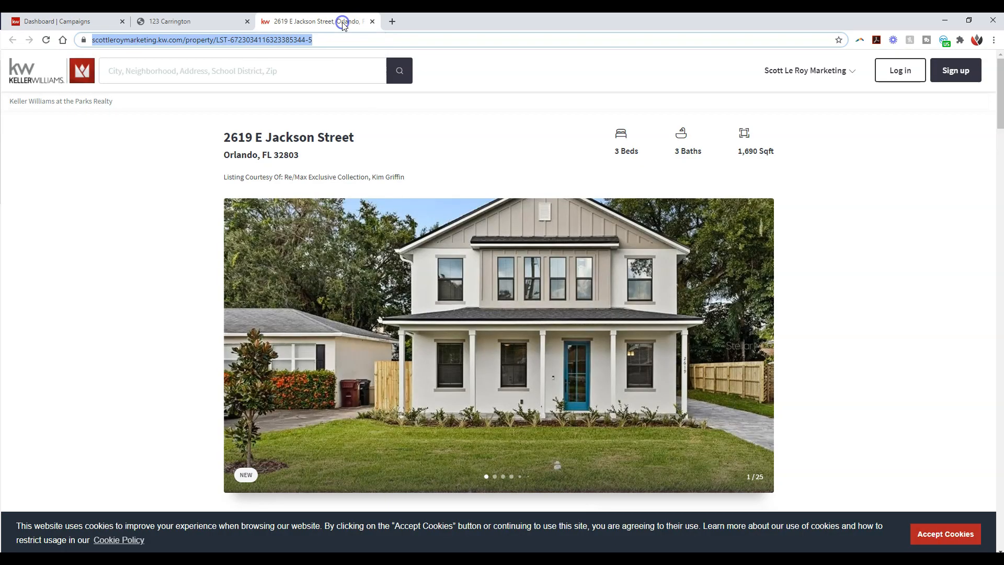
{"action": "left_click", "coordinate": [354, 140]}
{"action": "left_click_drag", "start_coordinate": [354, 140], "coordinate": [221, 135]}
{"action": "key", "text": "ctrl+c"}
{"action": "left_click", "coordinate": [57, 21]}
{"action": "triple_click", "coordinate": [436, 121]}
{"action": "key", "text": "ctrl+v"}
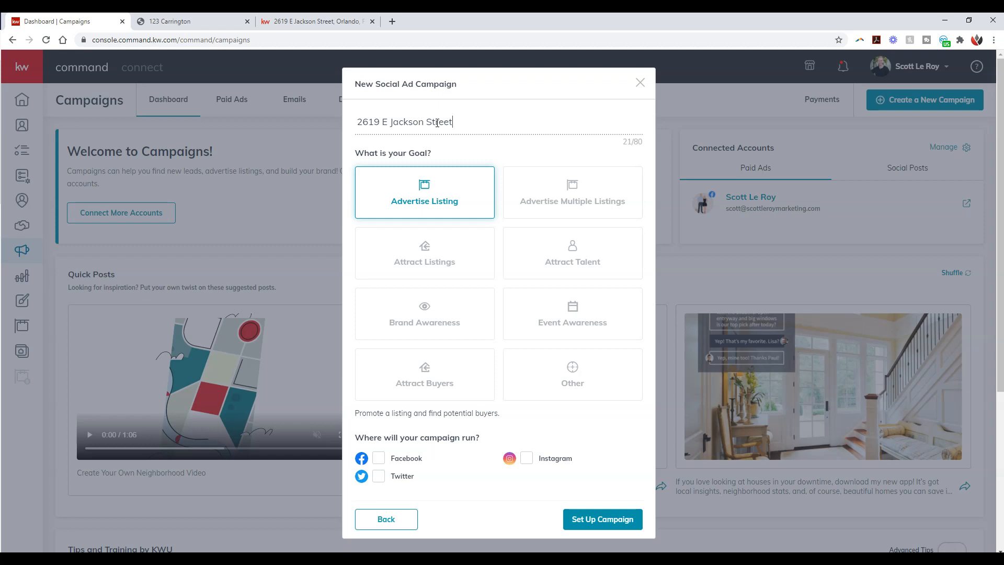
Step: Keep the Advertise Listing goal, choose Facebook as the channel, and set up the campaign
{"action": "left_click", "coordinate": [440, 197]}
{"action": "left_click", "coordinate": [380, 459]}
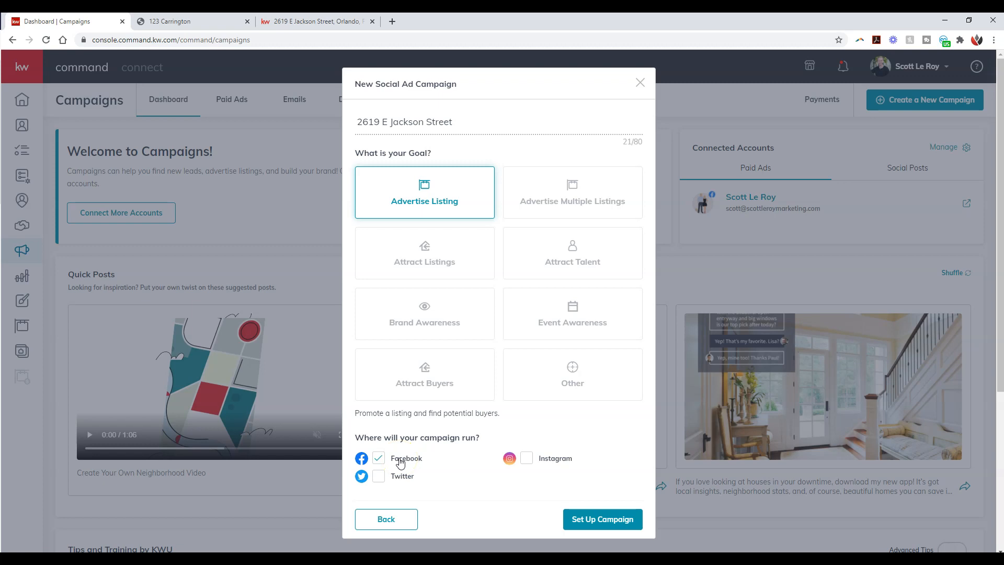
{"action": "left_click", "coordinate": [581, 519]}
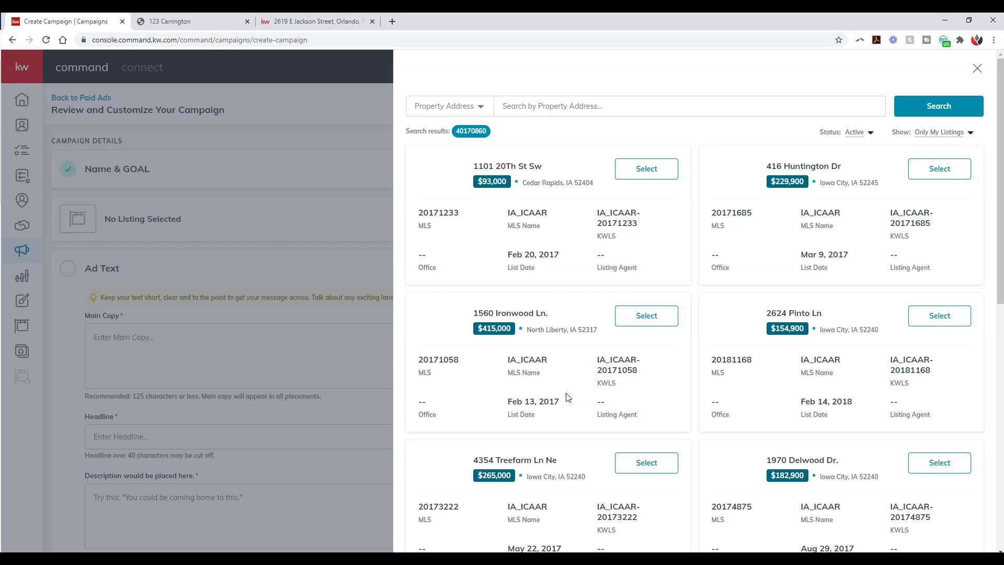
Step: Search All Listings for the copied street address and select the $369,900 Orlando, FL property for the campaign
{"action": "left_click", "coordinate": [379, 341]}
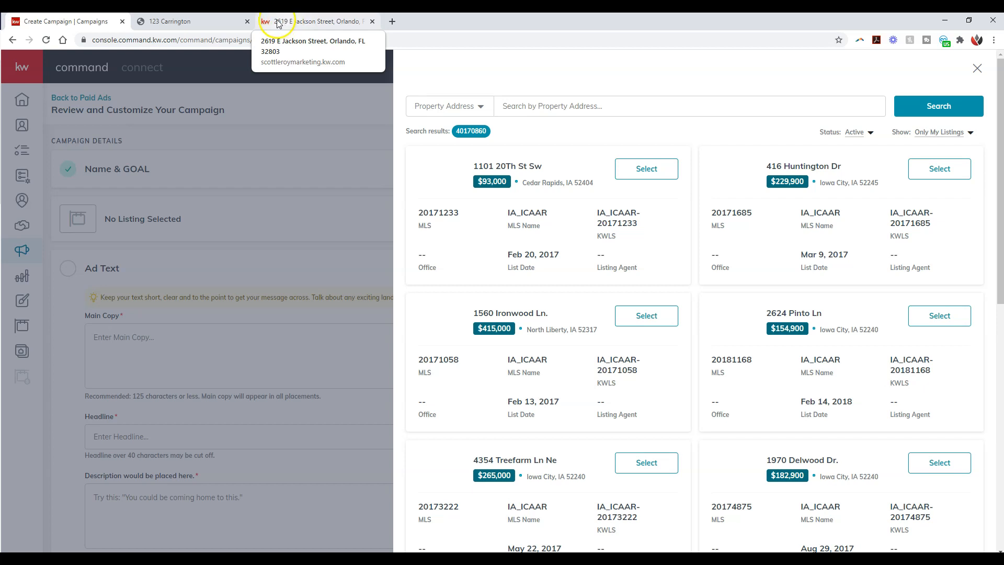
{"action": "left_click", "coordinate": [535, 107]}
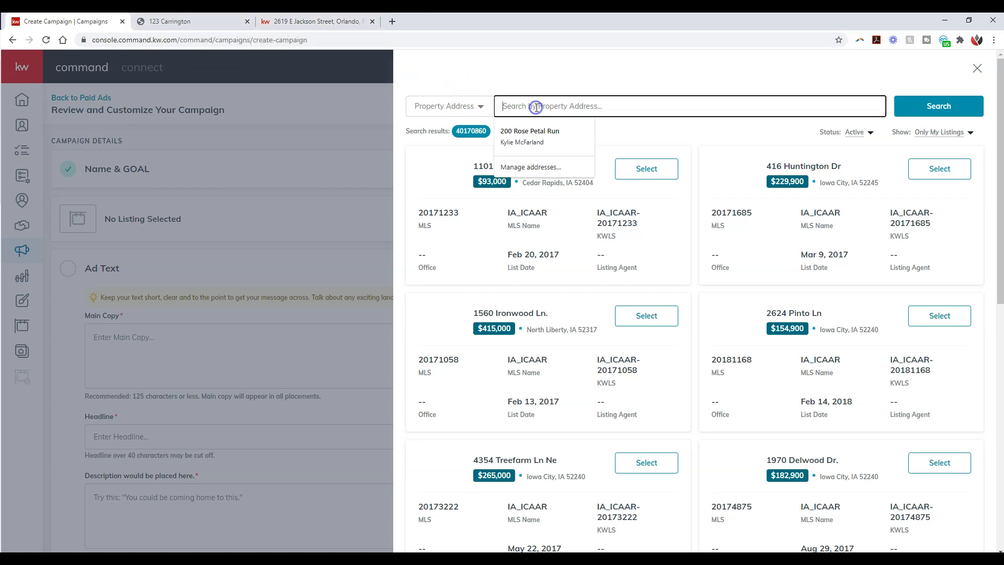
{"action": "left_click", "coordinate": [956, 133]}
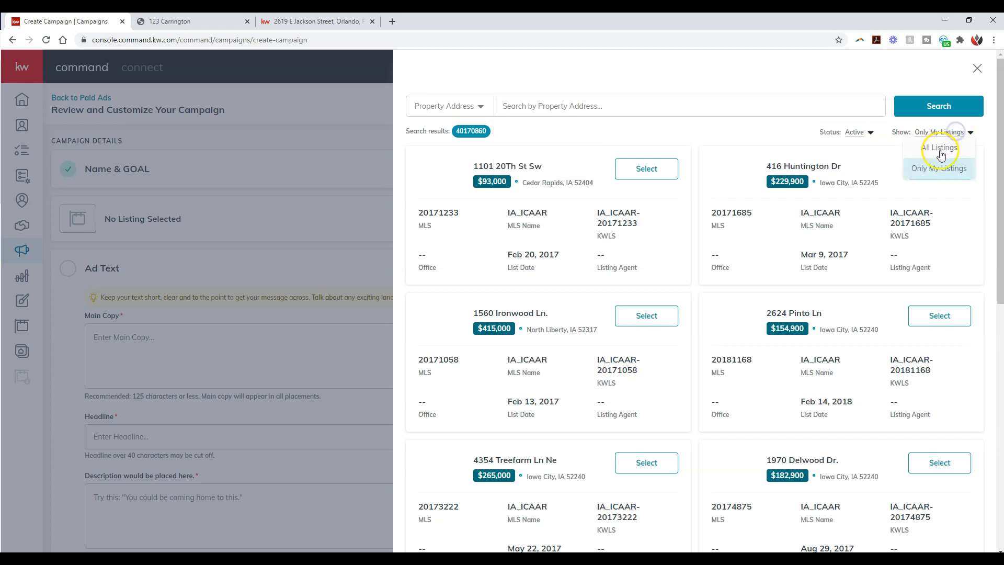
{"action": "left_click", "coordinate": [941, 149]}
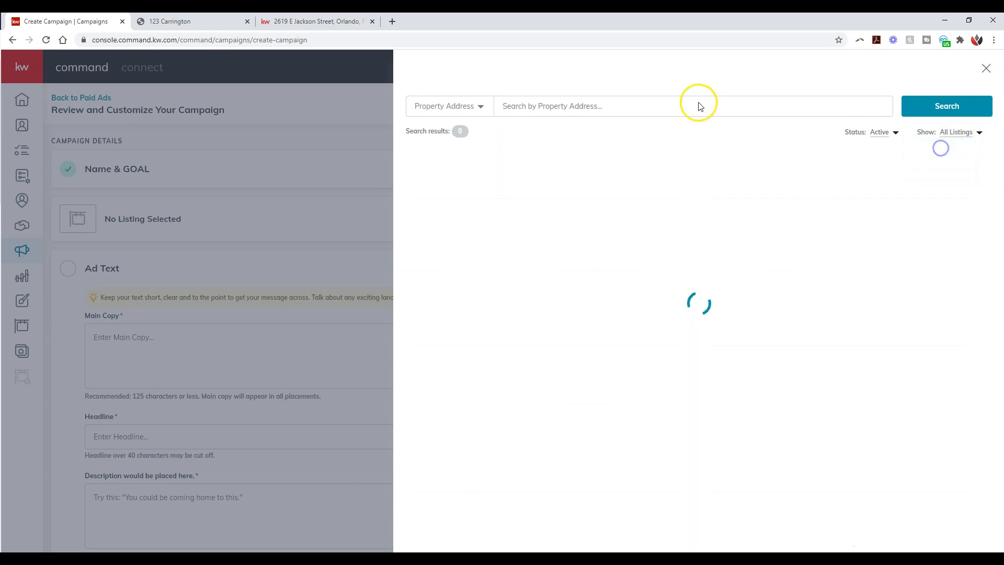
{"action": "left_click", "coordinate": [626, 106]}
{"action": "key", "text": "ctrl+v"}
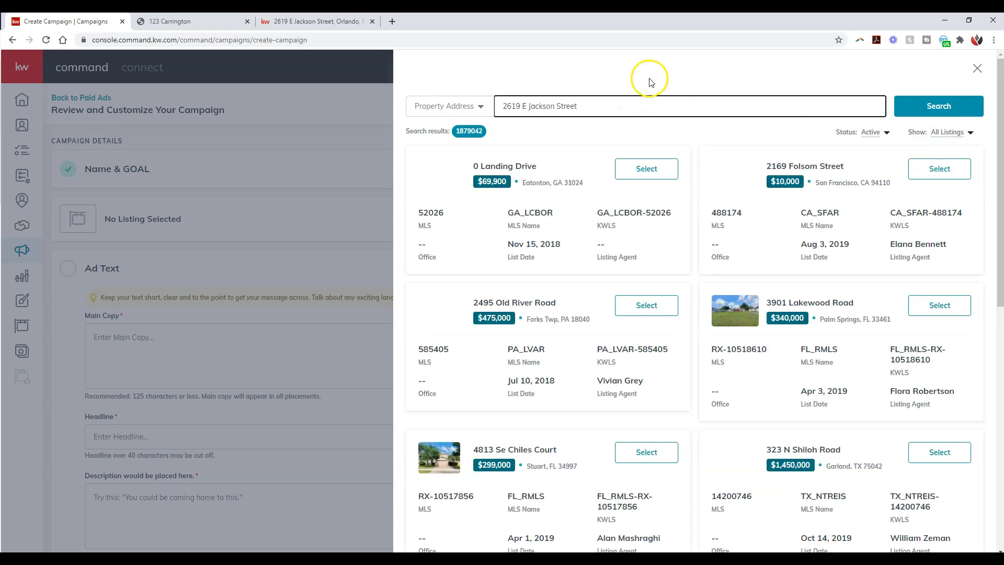
{"action": "left_click", "coordinate": [933, 105]}
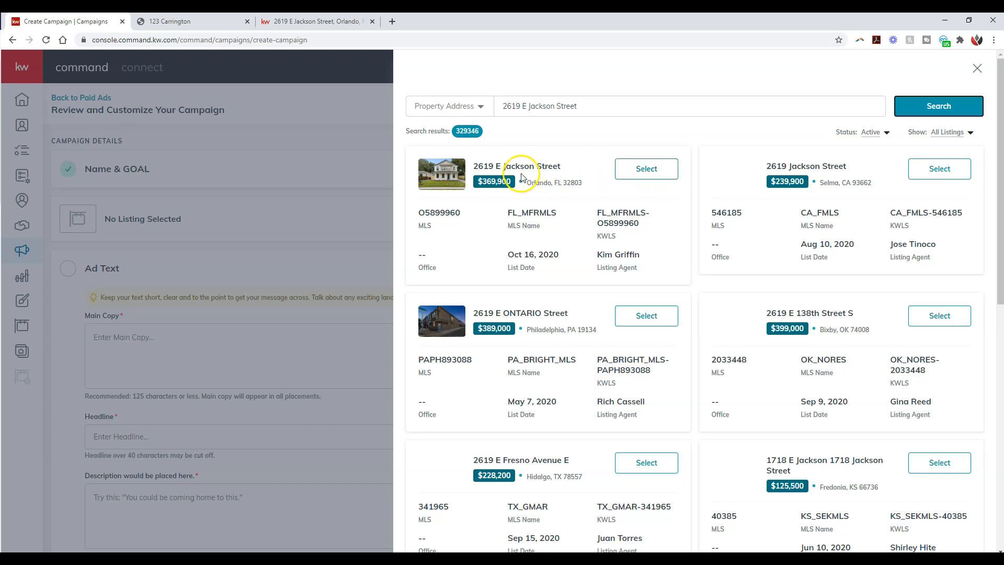
{"action": "left_click", "coordinate": [643, 179]}
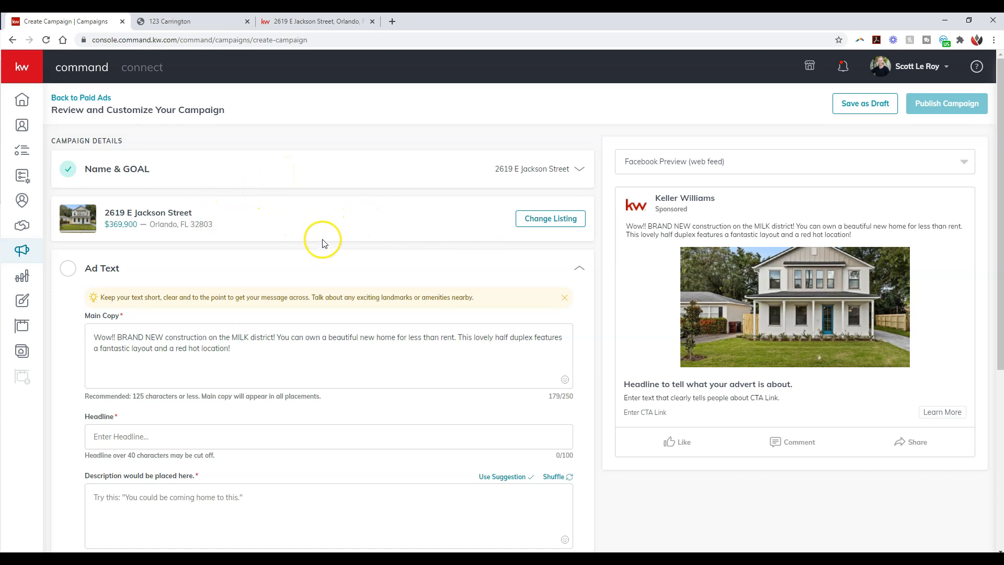
Step: Shorten "Wow!!" to "Wow!" at the start of the ad's Main Copy
{"action": "scroll", "coordinate": [322, 243], "scroll_direction": "down", "scroll_amount": 3}
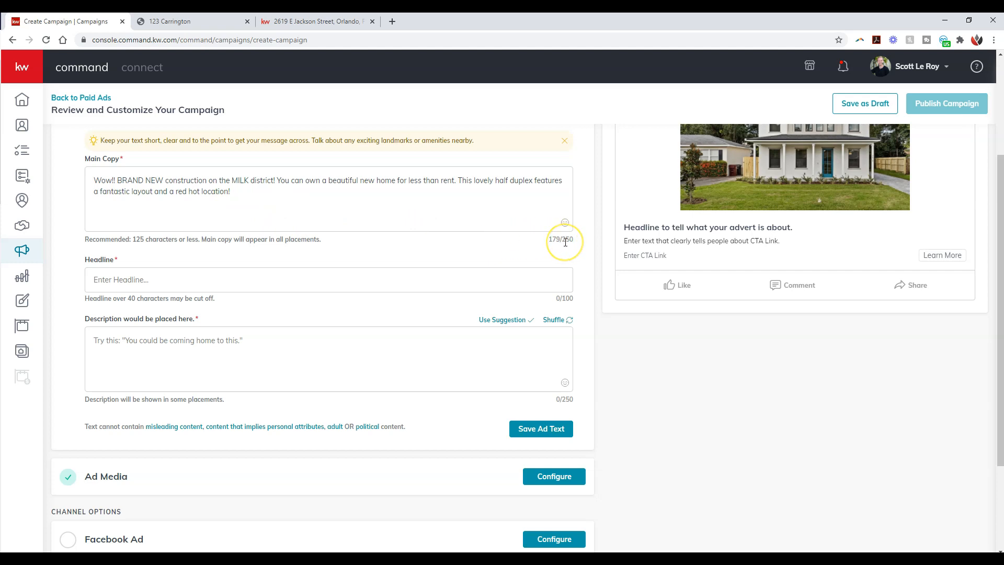
{"action": "scroll", "coordinate": [566, 242], "scroll_direction": "up", "scroll_amount": 1}
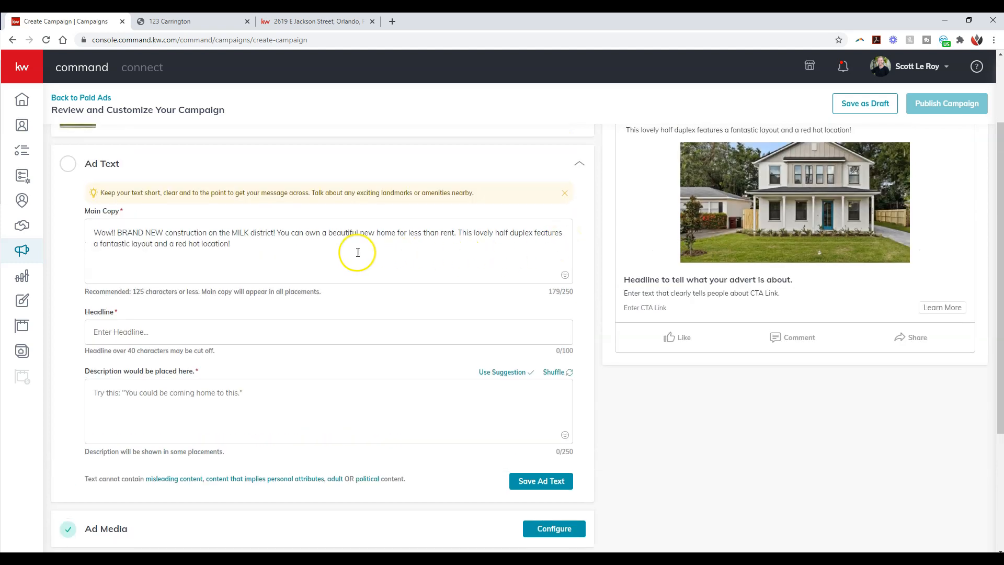
{"action": "scroll", "coordinate": [575, 264], "scroll_direction": "up", "scroll_amount": 1}
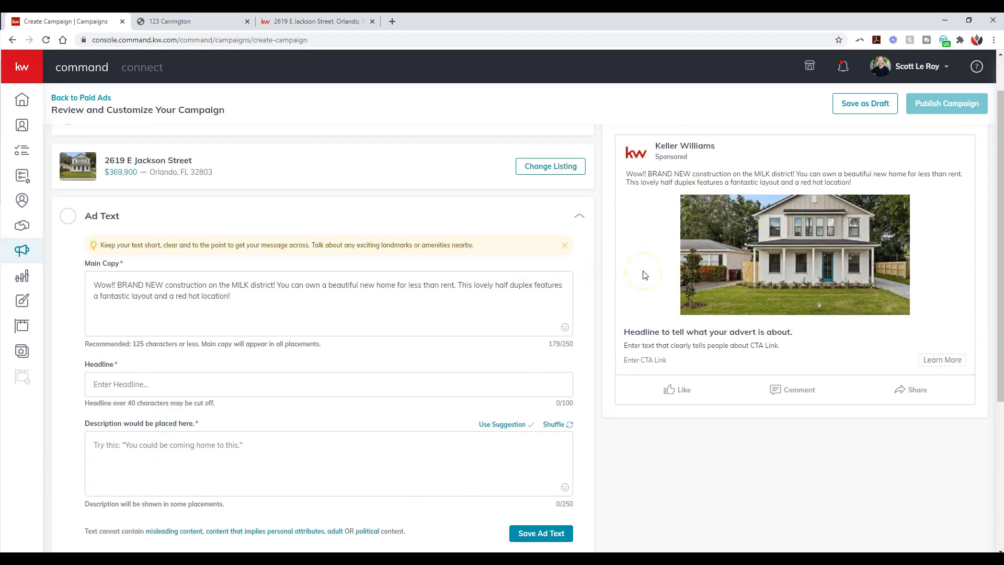
{"action": "left_click", "coordinate": [125, 285]}
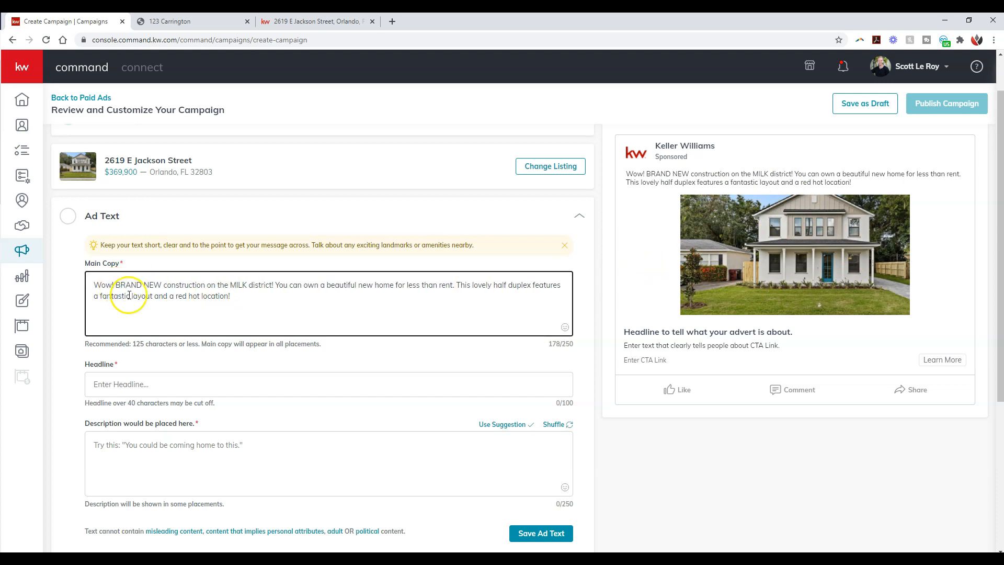
Step: Search the emoji picker for "home" and add the house with garden emoji at the end of the Main Copy
{"action": "left_click", "coordinate": [261, 295]}
{"action": "left_click", "coordinate": [565, 328]}
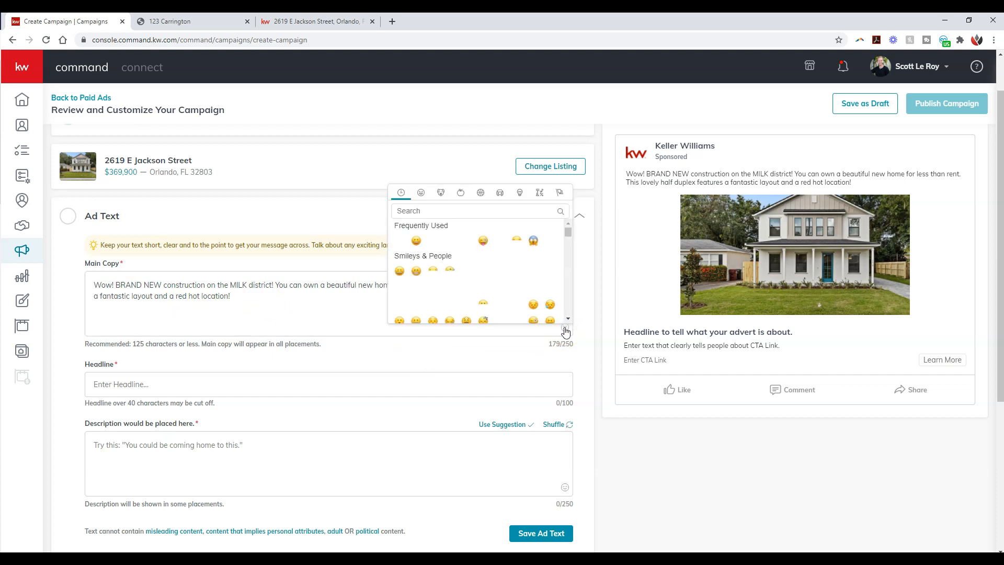
{"action": "scroll", "coordinate": [511, 256], "scroll_direction": "down", "scroll_amount": 1}
{"action": "scroll", "coordinate": [510, 252], "scroll_direction": "down", "scroll_amount": 5}
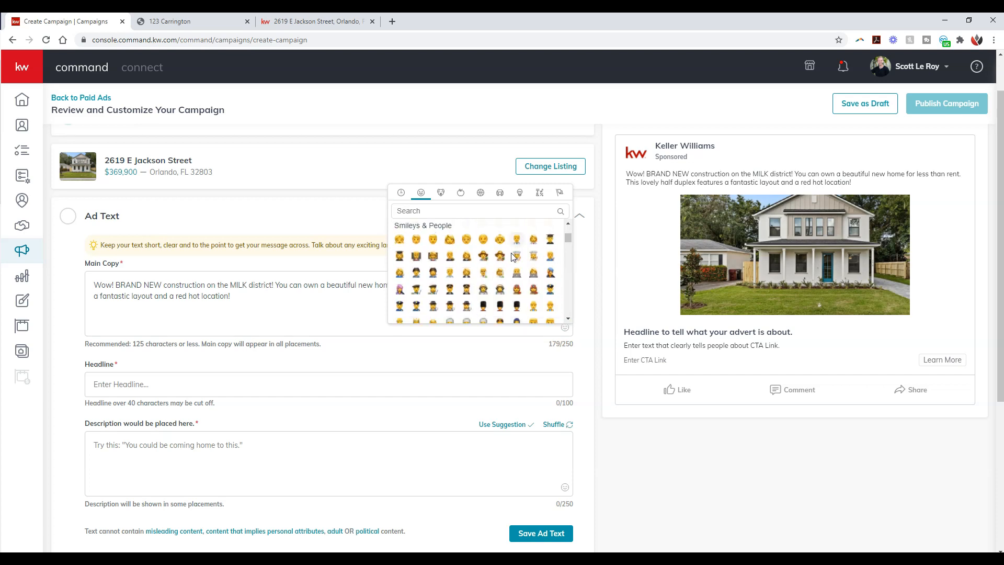
{"action": "left_click", "coordinate": [475, 210]}
{"action": "type", "text": "home"}
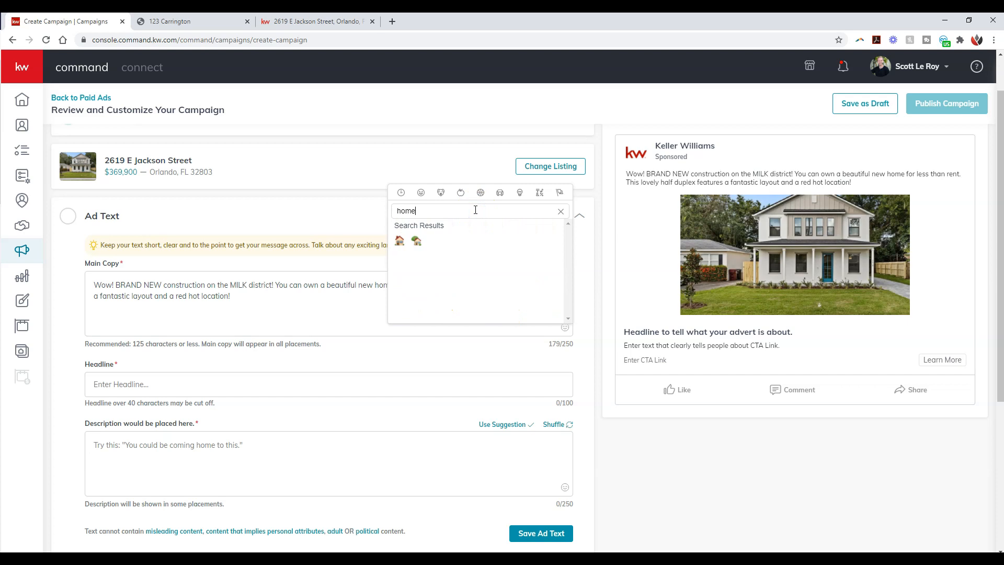
{"action": "left_click", "coordinate": [416, 242]}
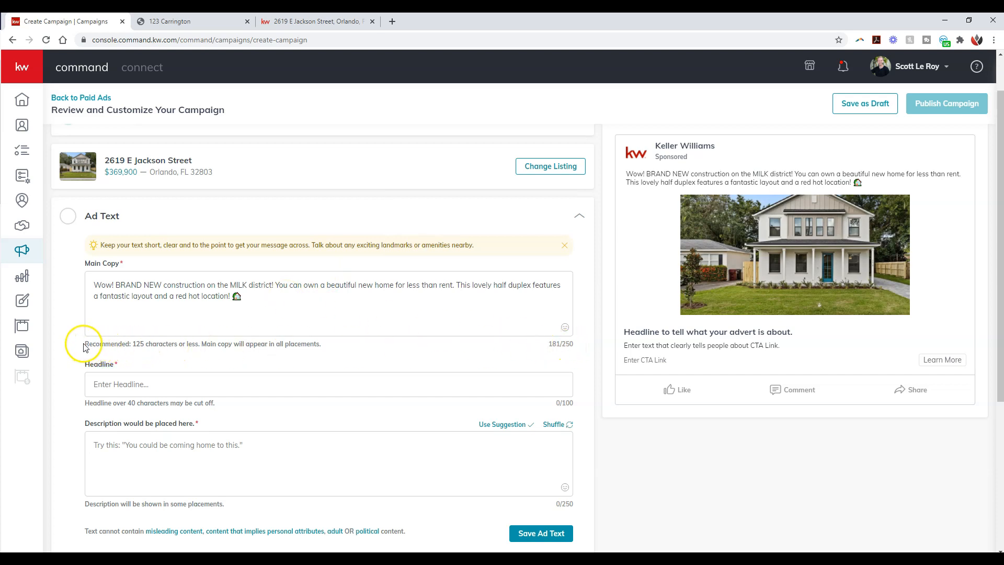
{"action": "left_click_drag", "start_coordinate": [84, 344], "coordinate": [198, 345]}
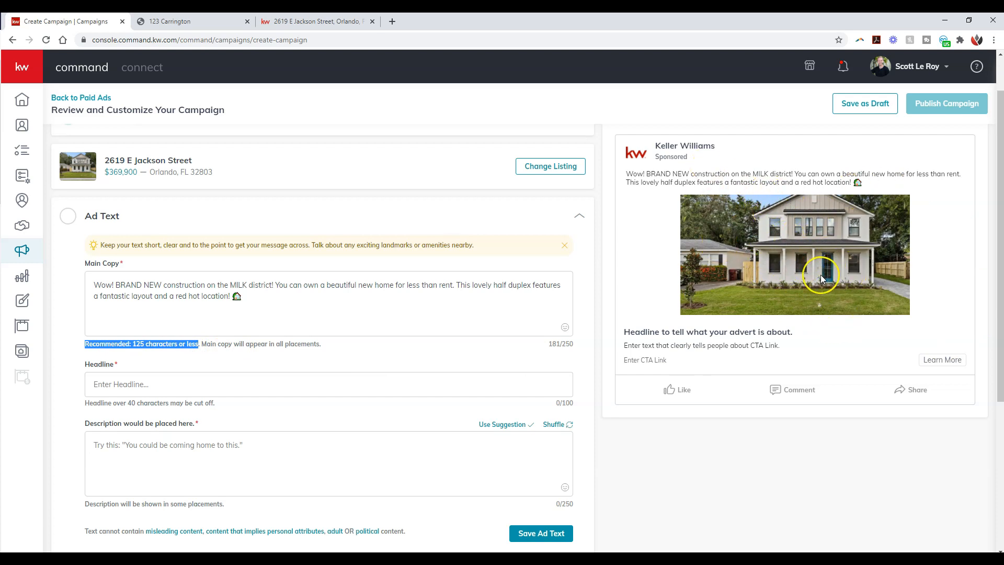
Step: Switch the ad preview to Facebook Preview (mobile)
{"action": "scroll", "coordinate": [822, 270], "scroll_direction": "up", "scroll_amount": 1}
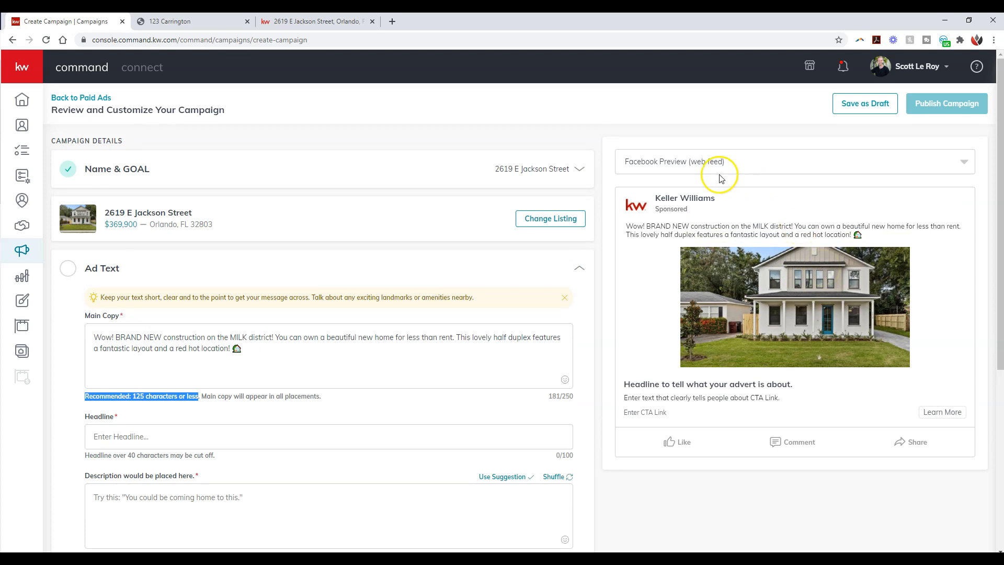
{"action": "left_click", "coordinate": [729, 169]}
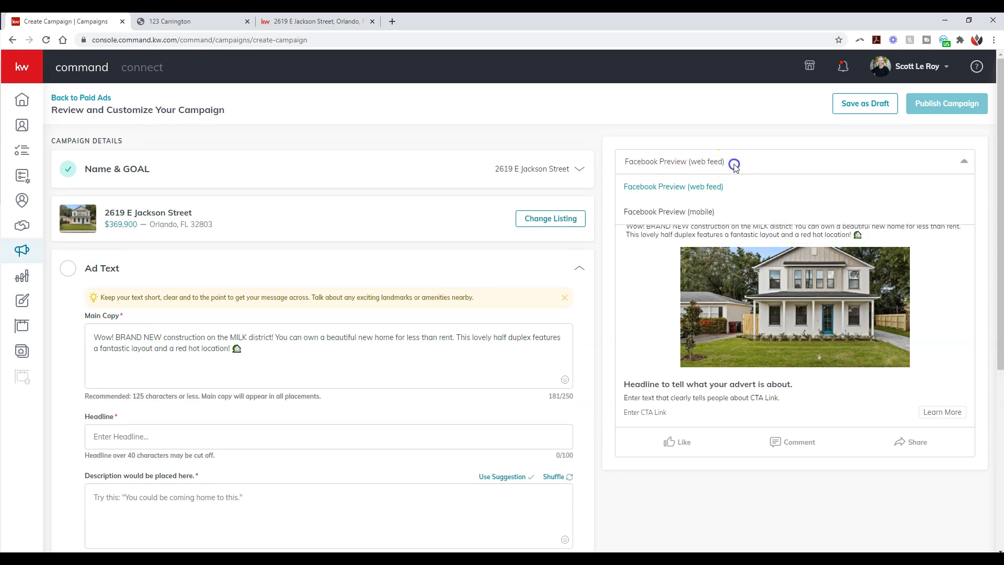
{"action": "left_click", "coordinate": [729, 205]}
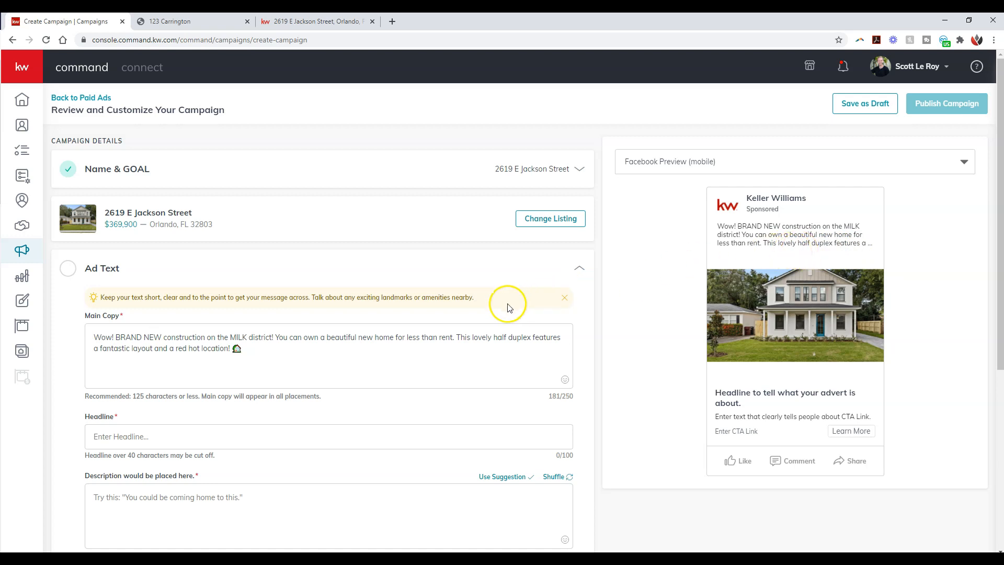
Step: Reuse "BRAND NEW construction on the MILK district" from the Main Copy as the Headline, ending it with an exclamation mark
{"action": "scroll", "coordinate": [478, 302], "scroll_direction": "down", "scroll_amount": 1}
{"action": "scroll", "coordinate": [478, 303], "scroll_direction": "down", "scroll_amount": 2}
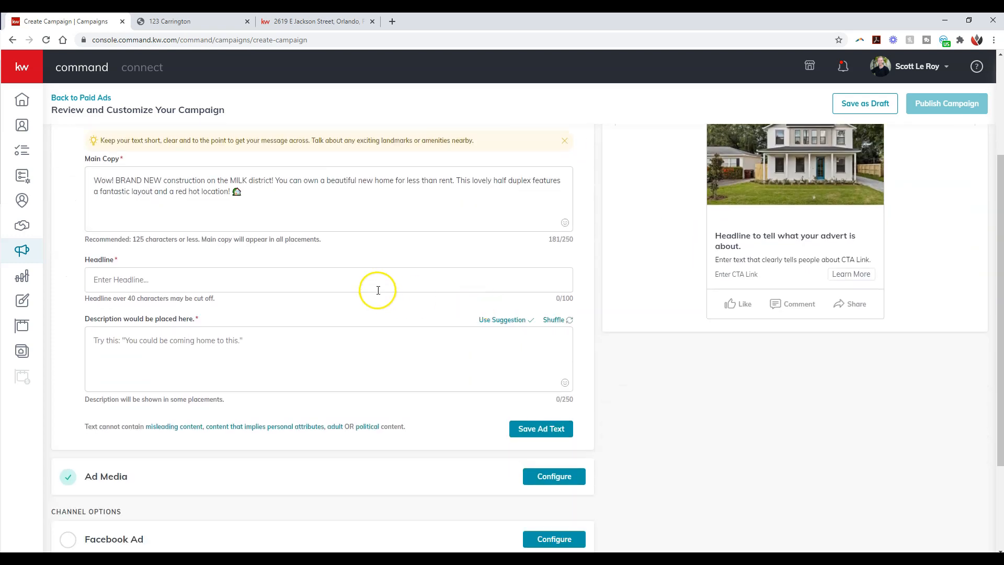
{"action": "left_click", "coordinate": [339, 283]}
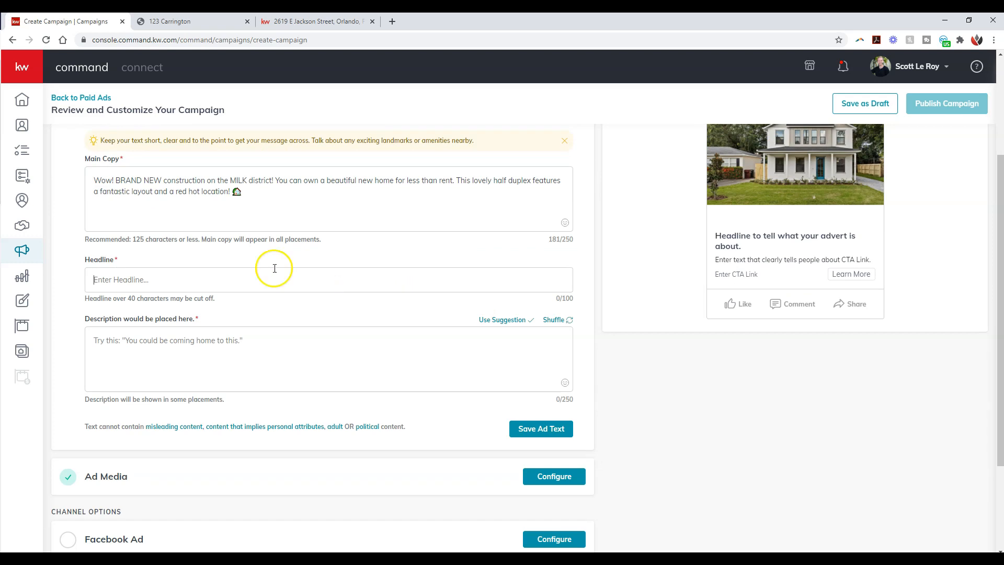
{"action": "left_click_drag", "start_coordinate": [115, 181], "coordinate": [272, 181]}
{"action": "key", "text": "ctrl+c"}
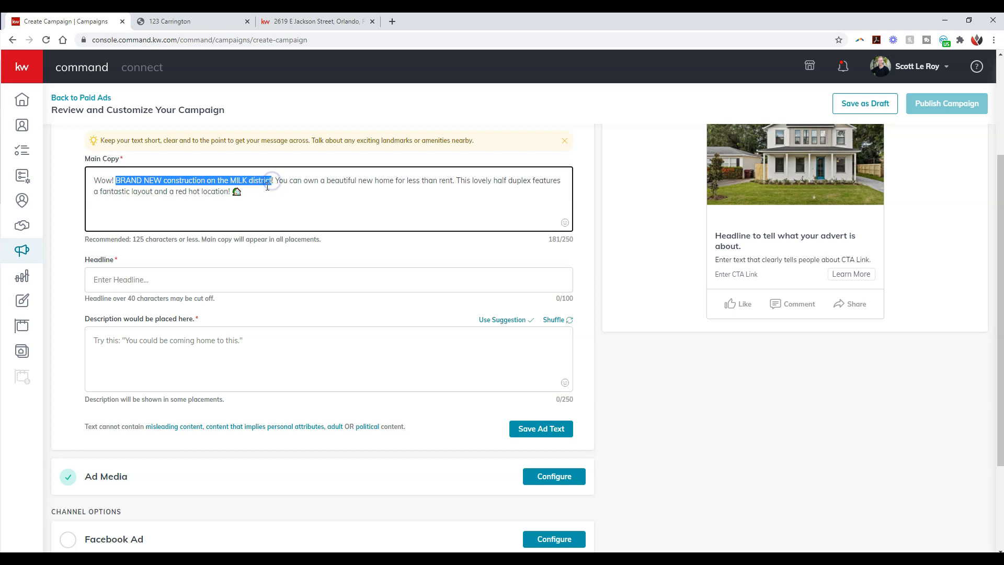
{"action": "left_click", "coordinate": [173, 283]}
{"action": "key", "text": "ctrl+v"}
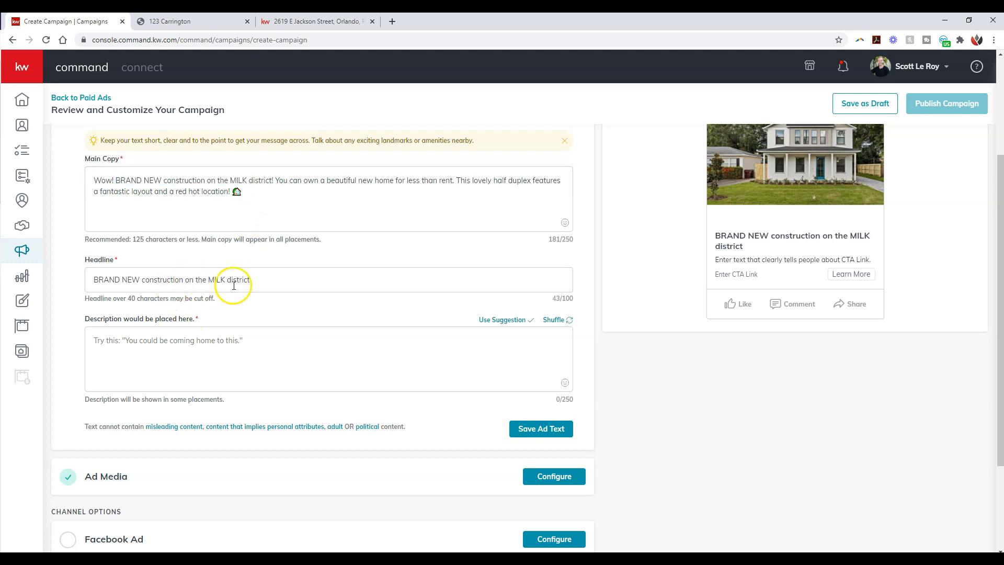
{"action": "type", "text": "!"}
{"action": "left_click", "coordinate": [287, 274]}
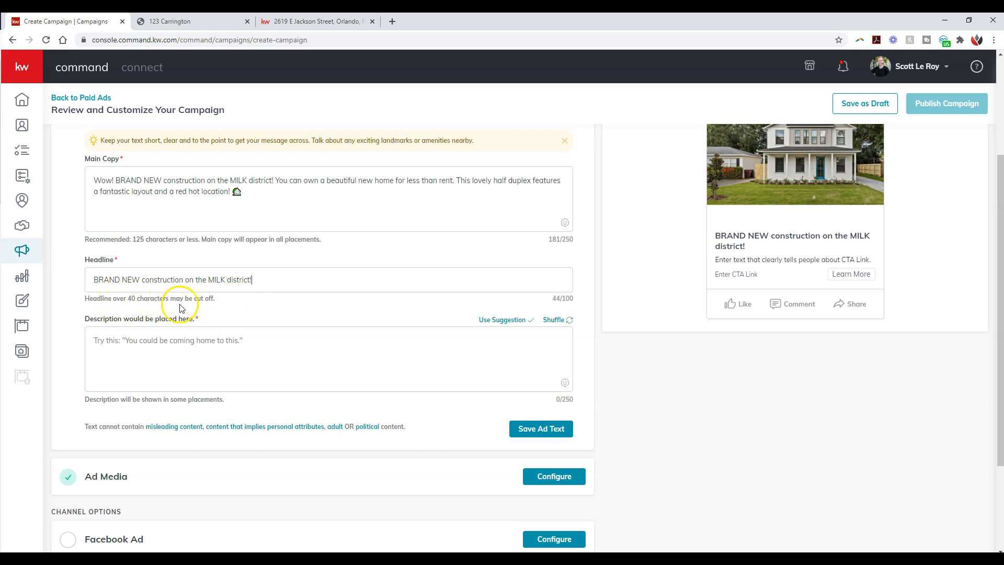
Step: Check the headline in the Facebook web feed preview, then return to the mobile preview
{"action": "scroll", "coordinate": [753, 337], "scroll_direction": "up", "scroll_amount": 3}
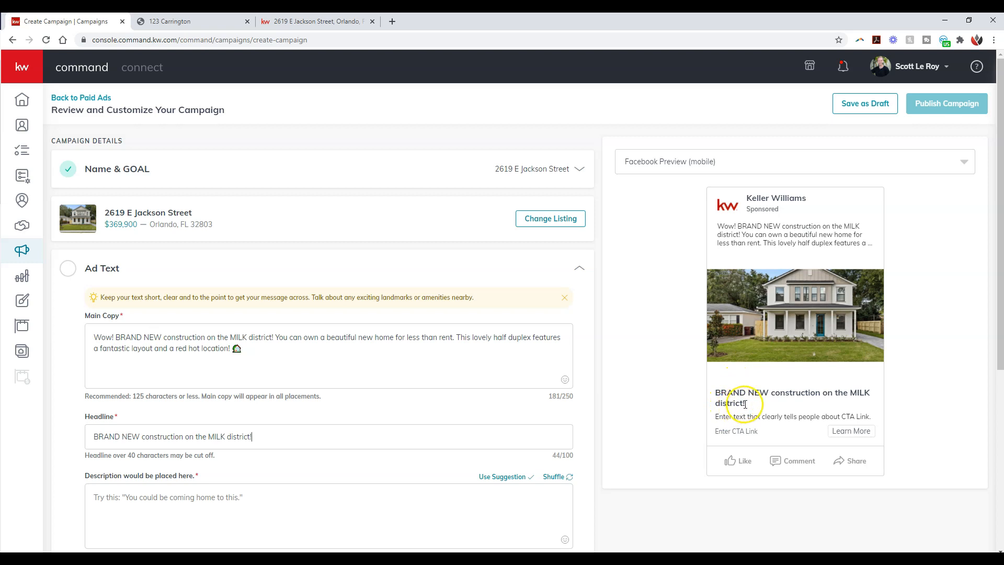
{"action": "left_click", "coordinate": [949, 161]}
{"action": "left_click", "coordinate": [760, 188]}
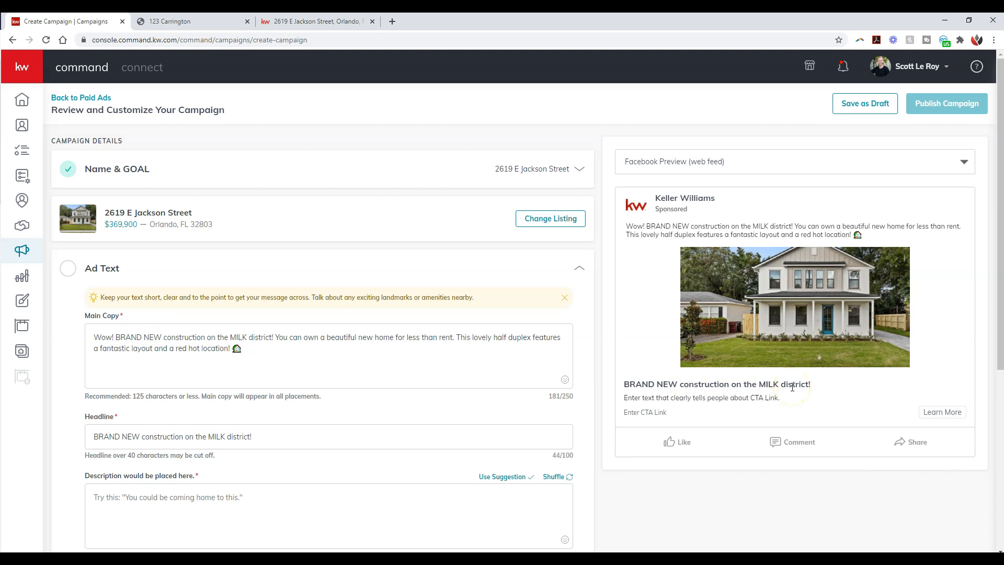
{"action": "left_click", "coordinate": [956, 162]}
{"action": "left_click", "coordinate": [715, 212]}
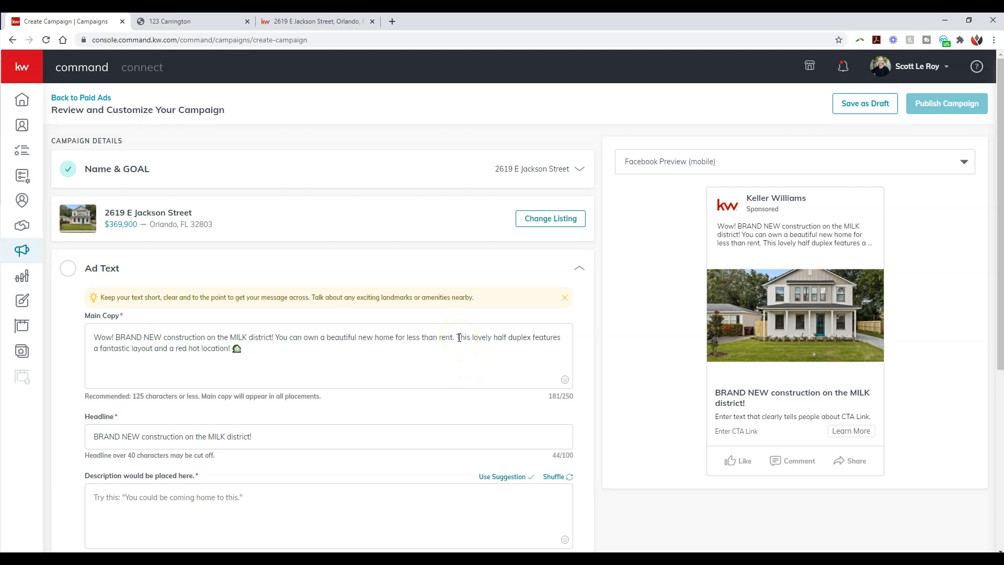
Step: Remove the sentence "This lovely half duplex features a fantastic layout and a red hot location!" from the Main Copy
{"action": "scroll", "coordinate": [459, 337], "scroll_direction": "down", "scroll_amount": 1}
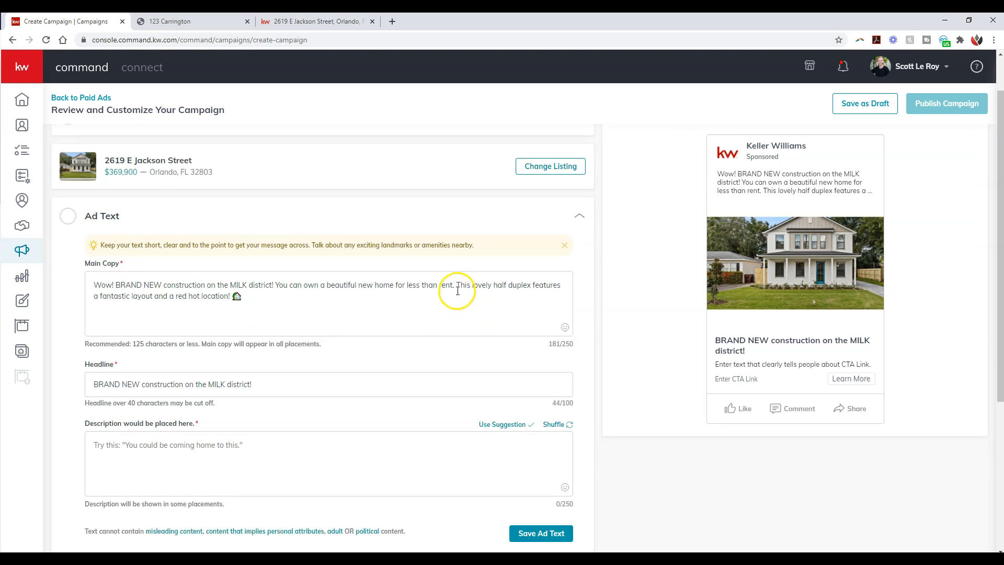
{"action": "left_click_drag", "start_coordinate": [460, 285], "coordinate": [233, 296]}
{"action": "left_click", "coordinate": [432, 285]}
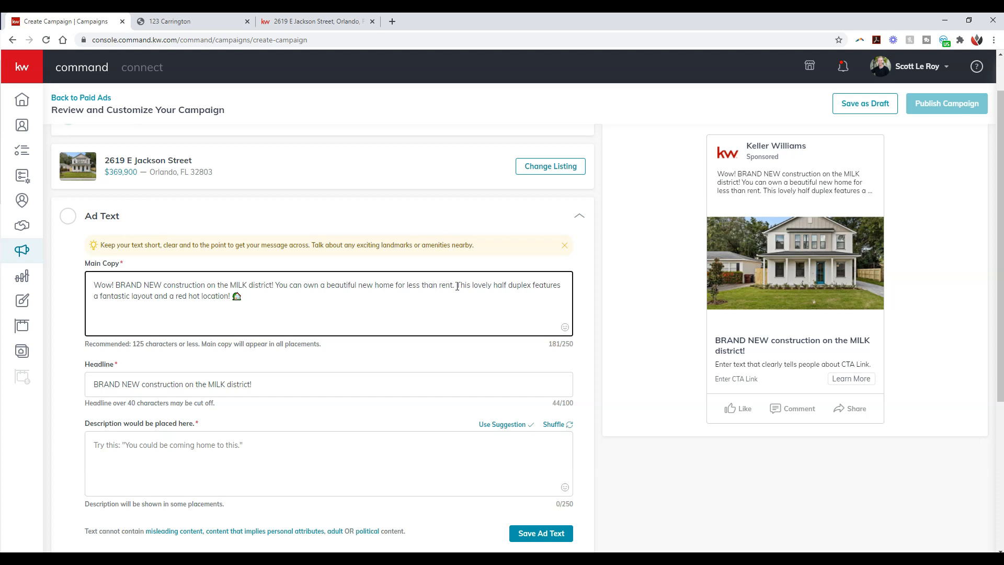
{"action": "left_click_drag", "start_coordinate": [458, 285], "coordinate": [230, 298]}
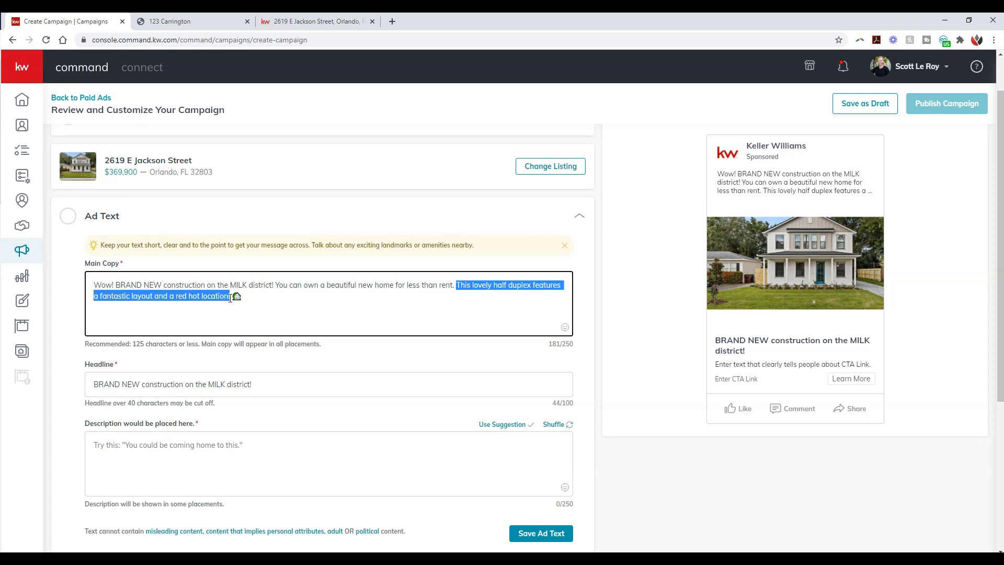
{"action": "key", "text": "BackSpace"}
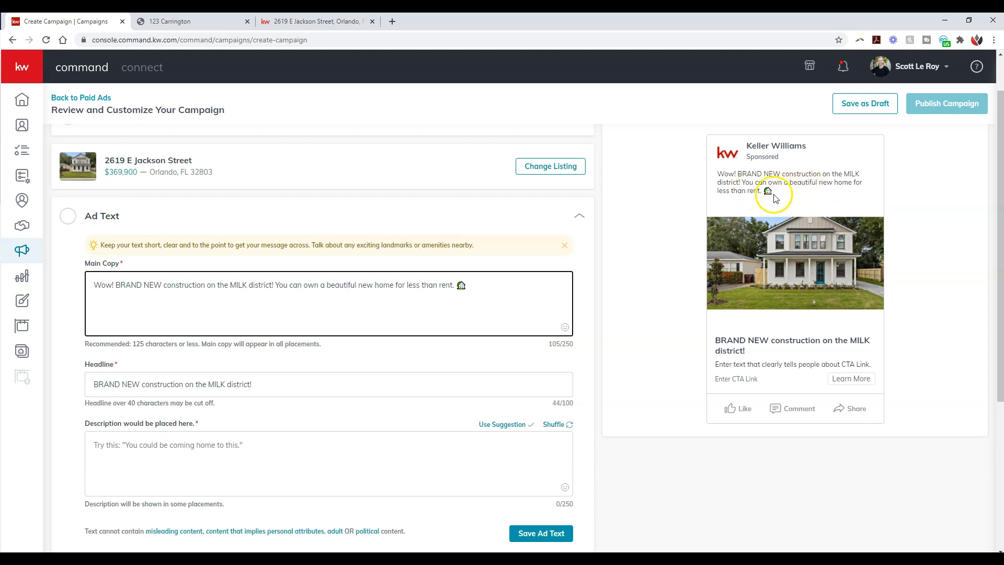
Step: Shuffle the description suggestions, apply "Schedule a private tour with me today." and end it with an exclamation mark instead of the period
{"action": "left_click", "coordinate": [193, 448]}
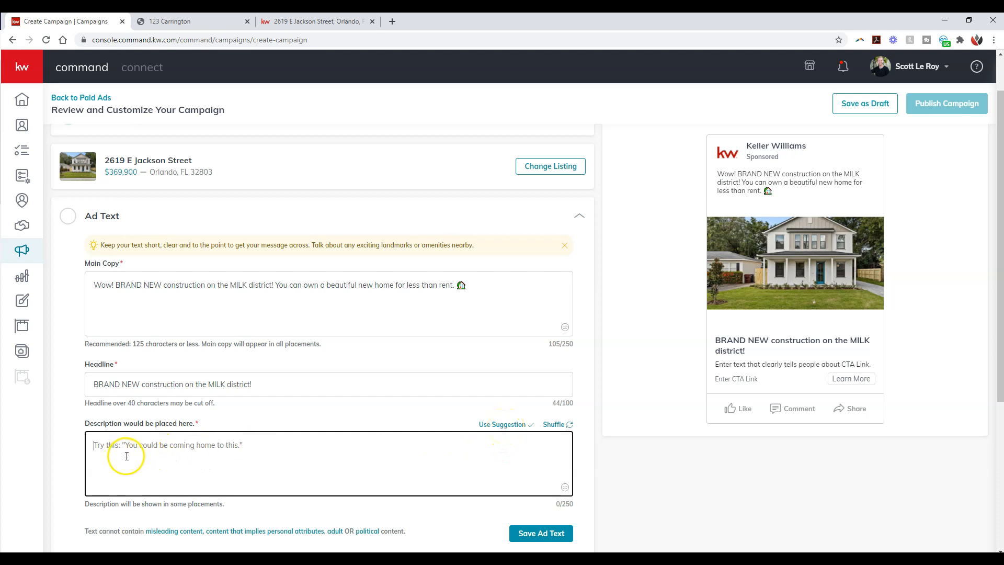
{"action": "left_click", "coordinate": [561, 426]}
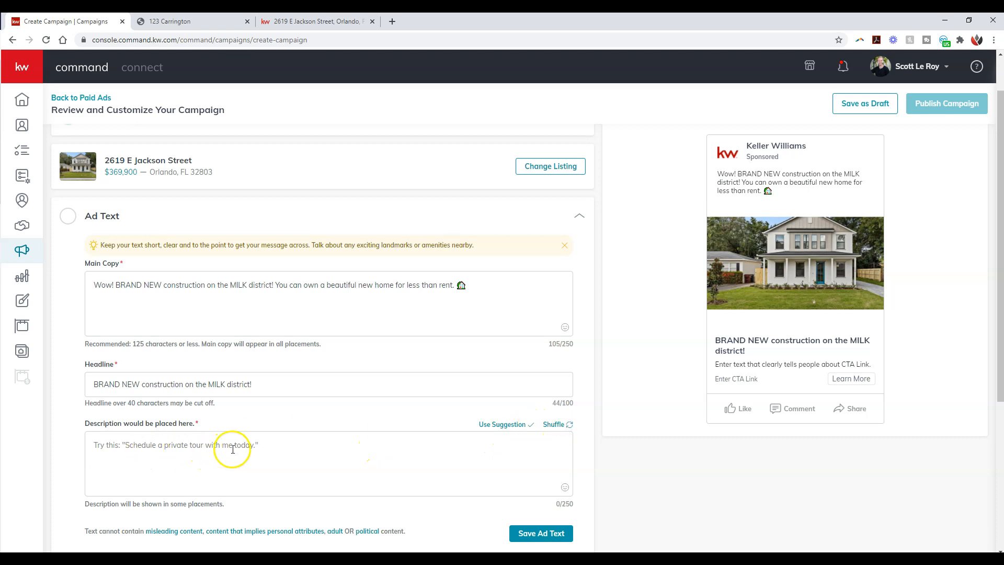
{"action": "left_click", "coordinate": [563, 426]}
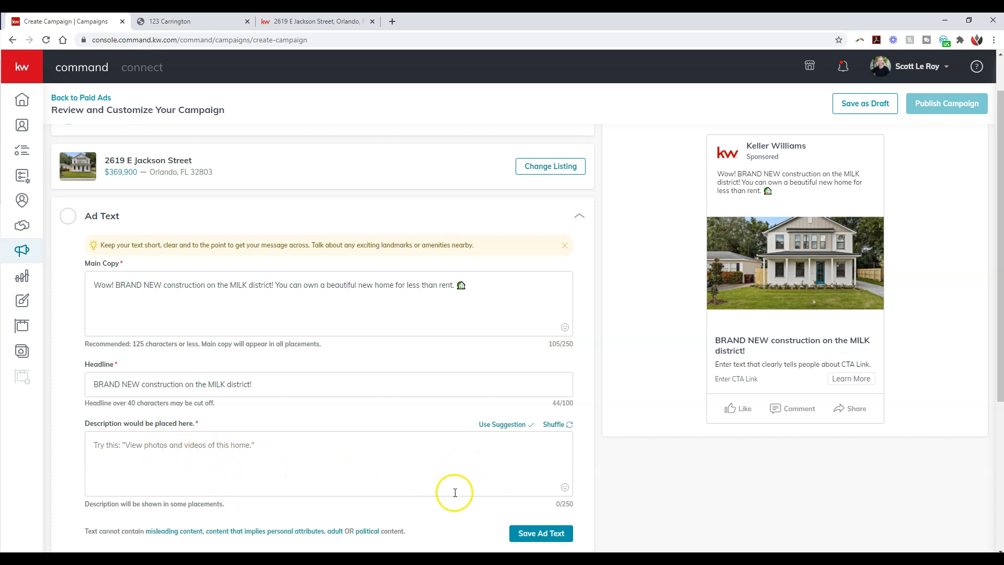
{"action": "left_click", "coordinate": [563, 428]}
{"action": "left_click", "coordinate": [566, 429]}
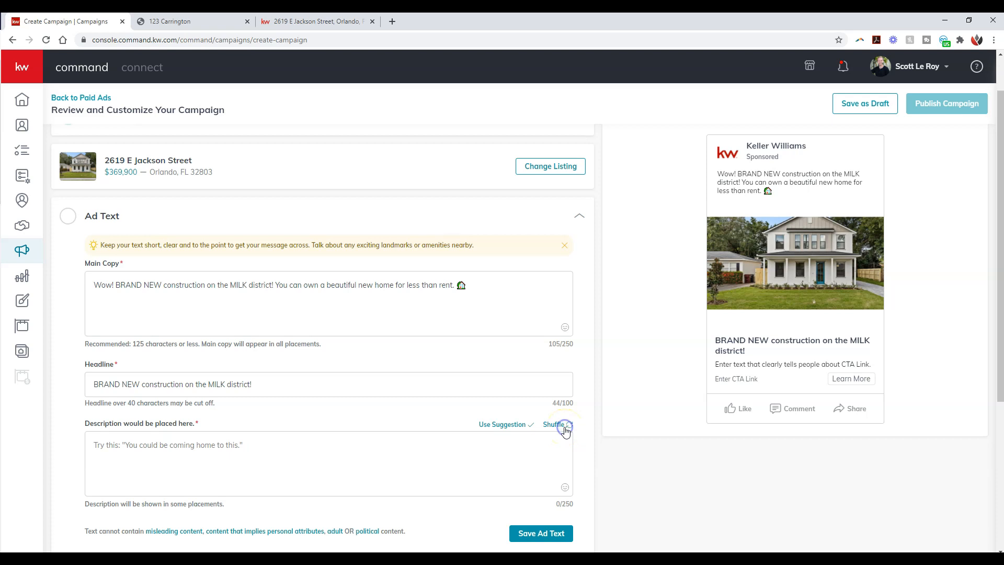
{"action": "left_click", "coordinate": [566, 430]}
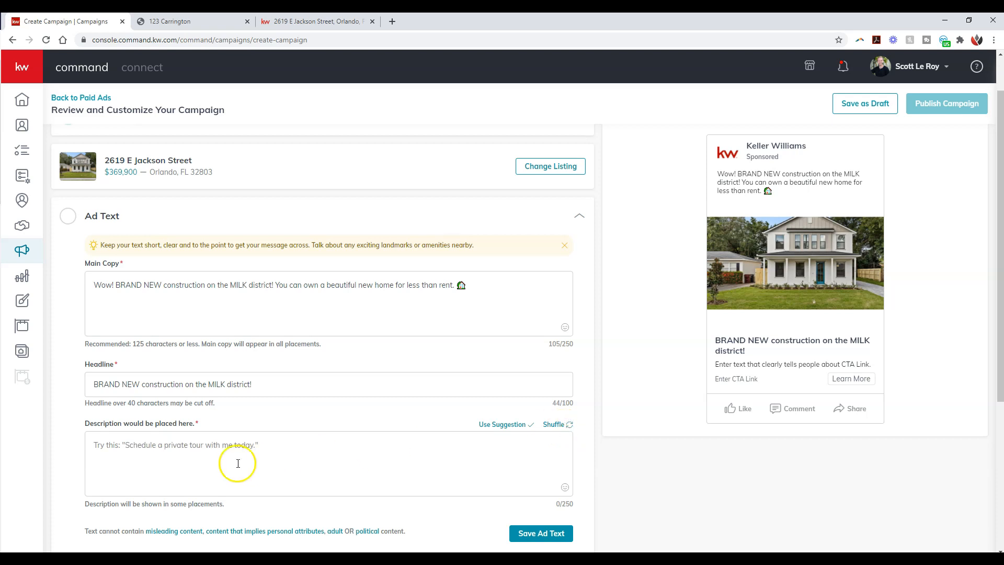
{"action": "left_click", "coordinate": [502, 425]}
{"action": "left_click", "coordinate": [303, 445]}
{"action": "key", "text": "BackSpace"}
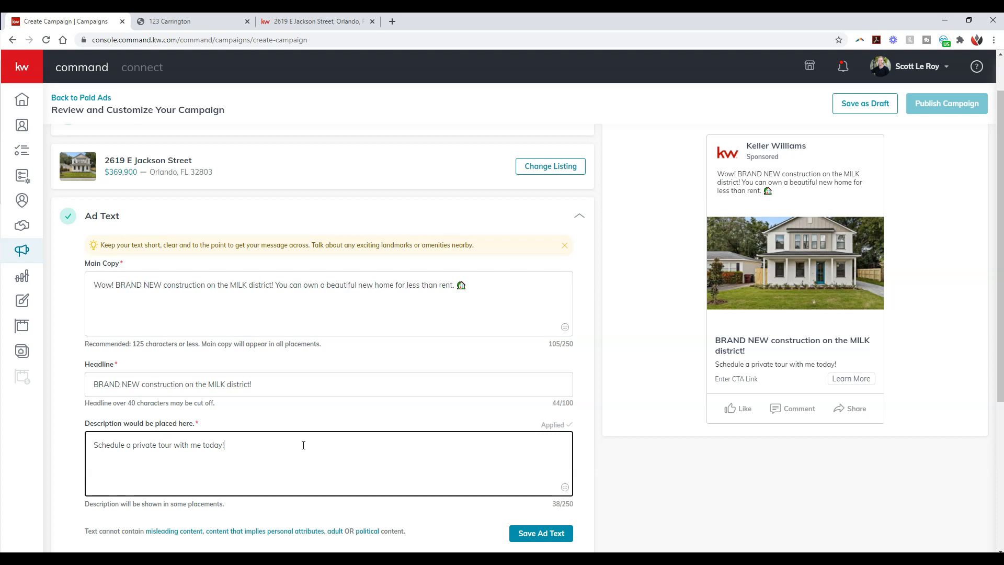
Step: Paste the removed "This lovely half duplex features..." sentence back into the Main Copy before the house emoji
{"action": "left_click", "coordinate": [304, 445]}
{"action": "left_click", "coordinate": [456, 286]}
{"action": "key", "text": "ctrl+v"}
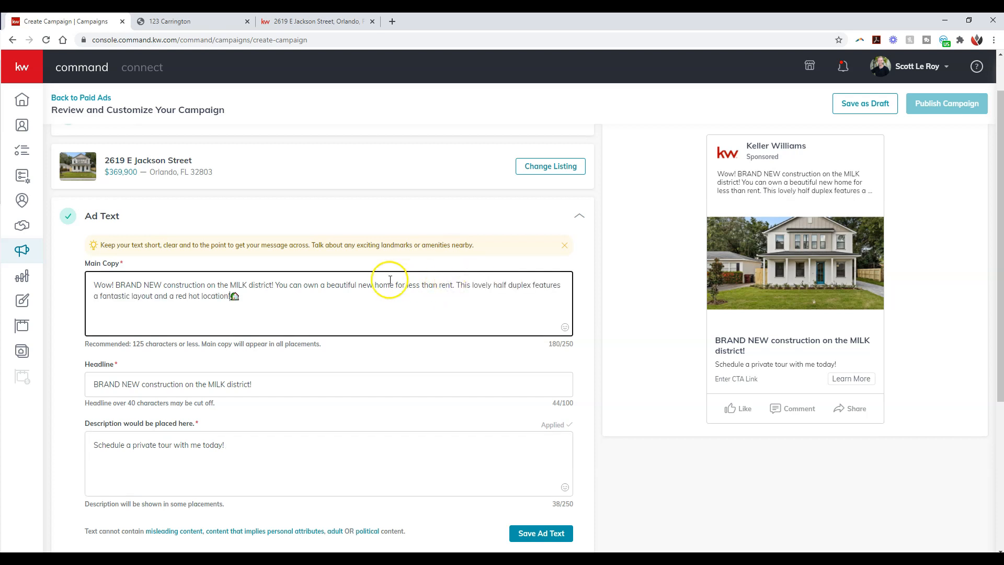
Step: Delete "BRAND NEW construction on the MILK district!" and the opening "Wow!" from the Main Copy
{"action": "left_click_drag", "start_coordinate": [275, 285], "coordinate": [118, 287]}
{"action": "key", "text": "BackSpace"}
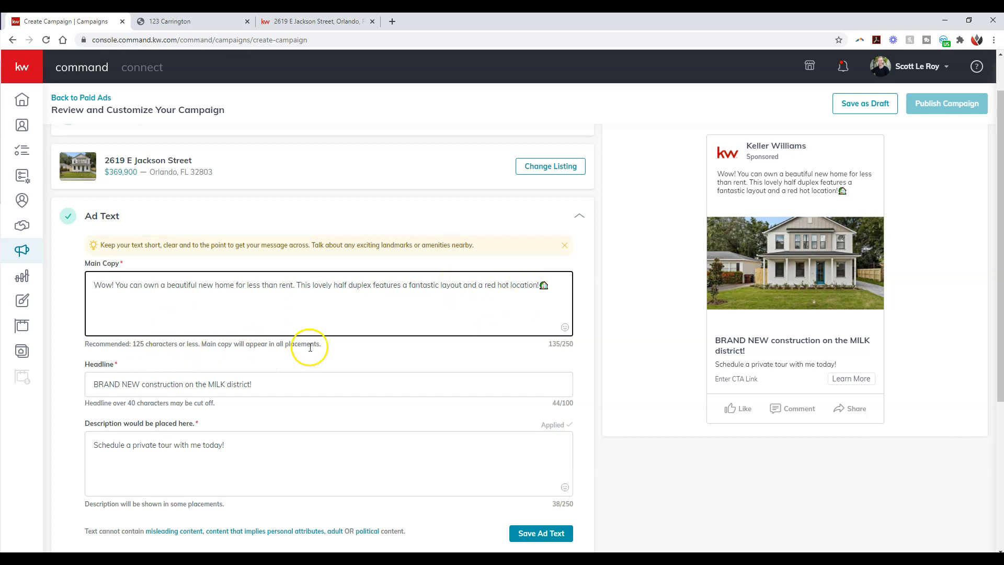
{"action": "left_click", "coordinate": [115, 285]}
{"action": "left_click_drag", "start_coordinate": [115, 286], "coordinate": [57, 286]}
{"action": "key", "text": "BackSpace"}
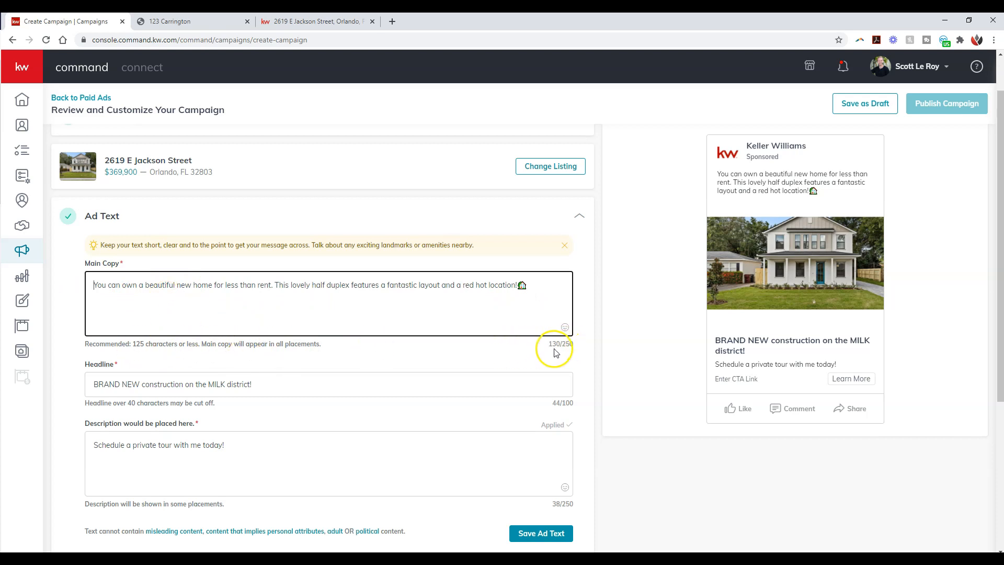
Step: Replace "and" with "&" before "a red hot location" in the Main Copy
{"action": "left_click", "coordinate": [455, 286]}
{"action": "key", "text": "BackSpace"}
{"action": "key", "text": "BackSpace"}
{"action": "key", "text": "BackSpace"}
{"action": "type", "text": "&"}
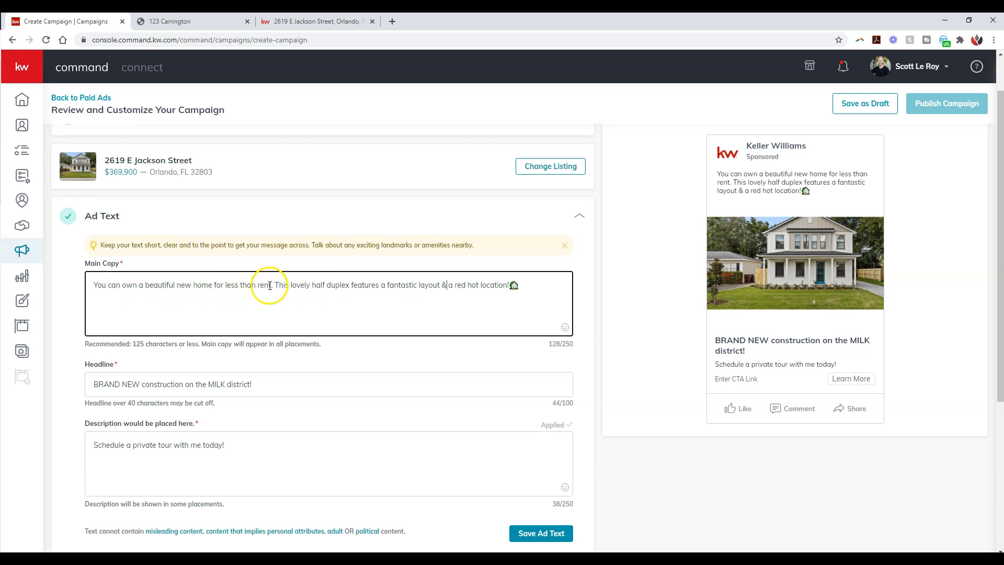
Step: Shorten "home for less than rent." to "home!" in the first sentence of the Main Copy
{"action": "left_click_drag", "start_coordinate": [270, 285], "coordinate": [194, 288]}
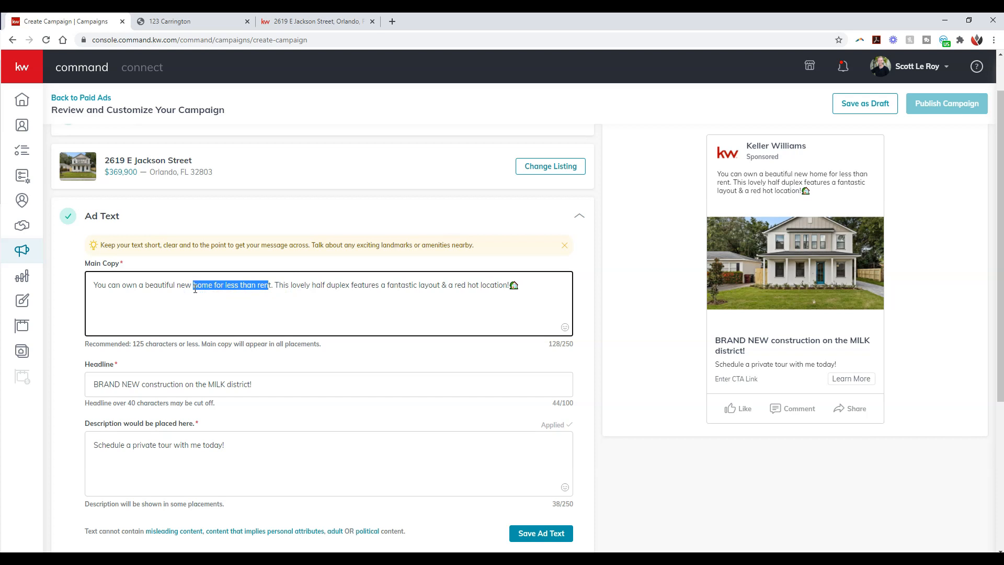
{"action": "type", "text": "home"}
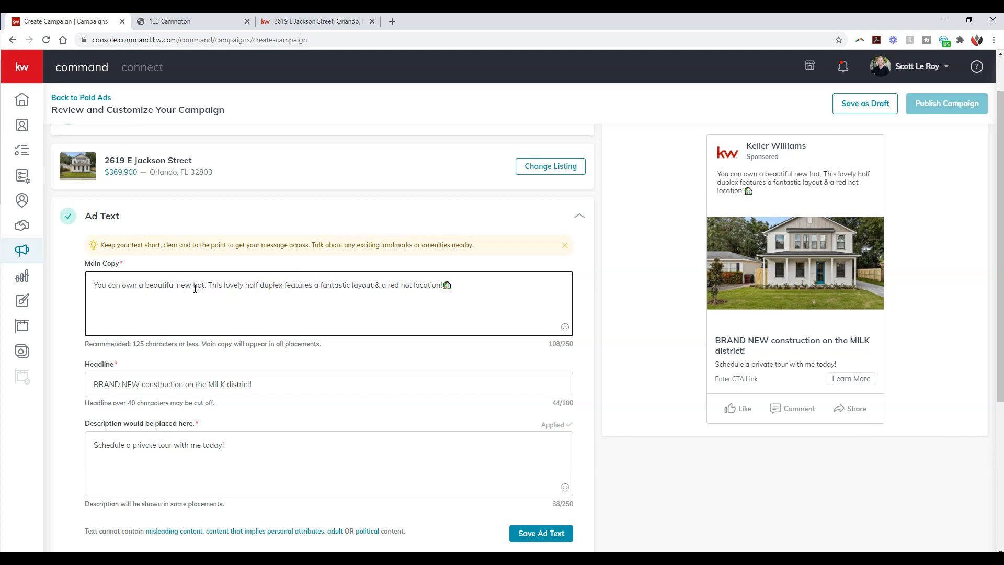
{"action": "key", "text": "Delete"}
{"action": "key", "text": "Delete"}
{"action": "type", "text": "!"}
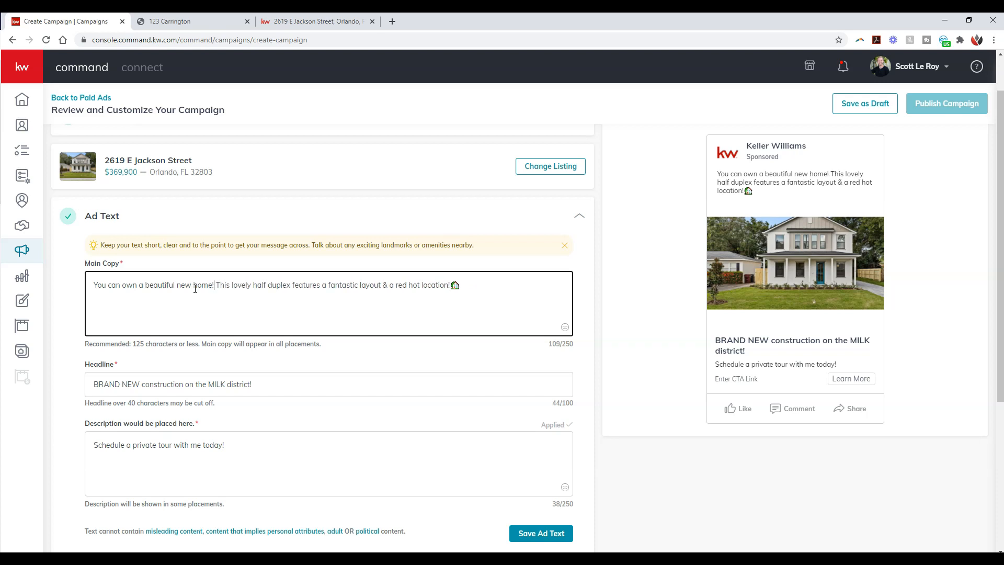
Step: Insert "construction" before "home!" in the first sentence of the Main Copy
{"action": "left_click", "coordinate": [194, 283]}
{"action": "type", "text": "construction"}
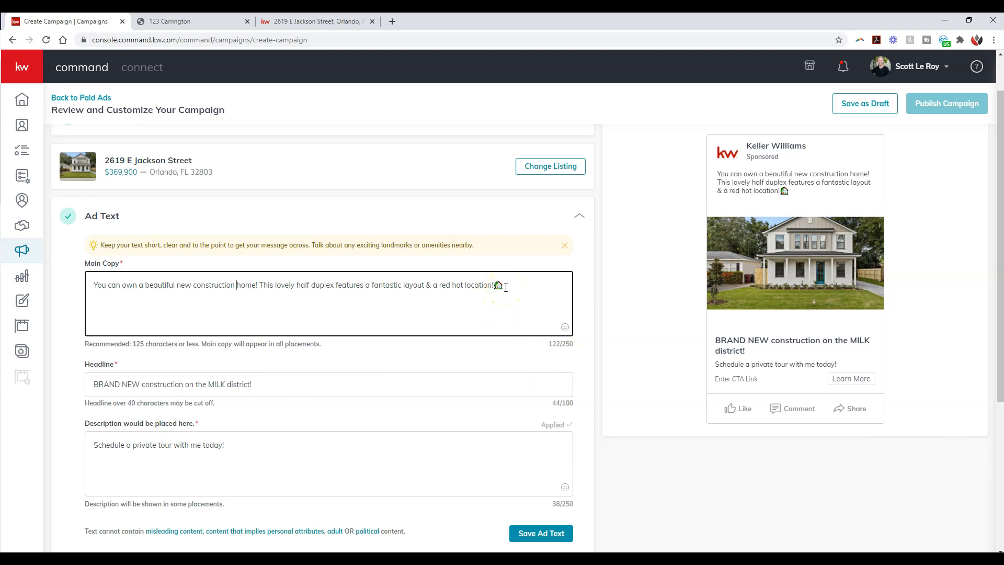
{"action": "left_click", "coordinate": [96, 284]}
{"action": "left_click", "coordinate": [516, 287]}
Step: Replace the description with "Click below for more information on this amazing home!" and save the ad text
{"action": "scroll", "coordinate": [515, 288], "scroll_direction": "down", "scroll_amount": 1}
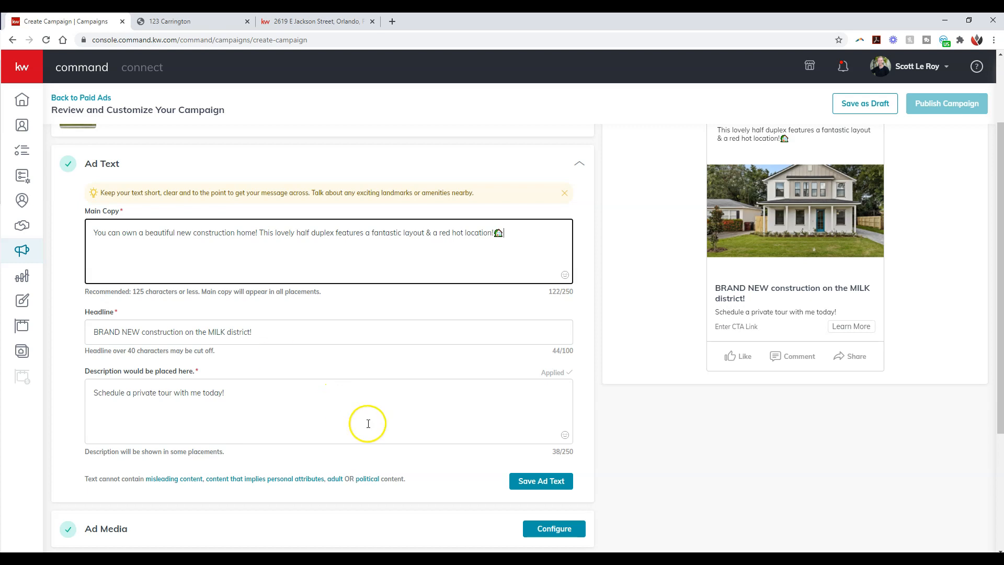
{"action": "left_click", "coordinate": [287, 397]}
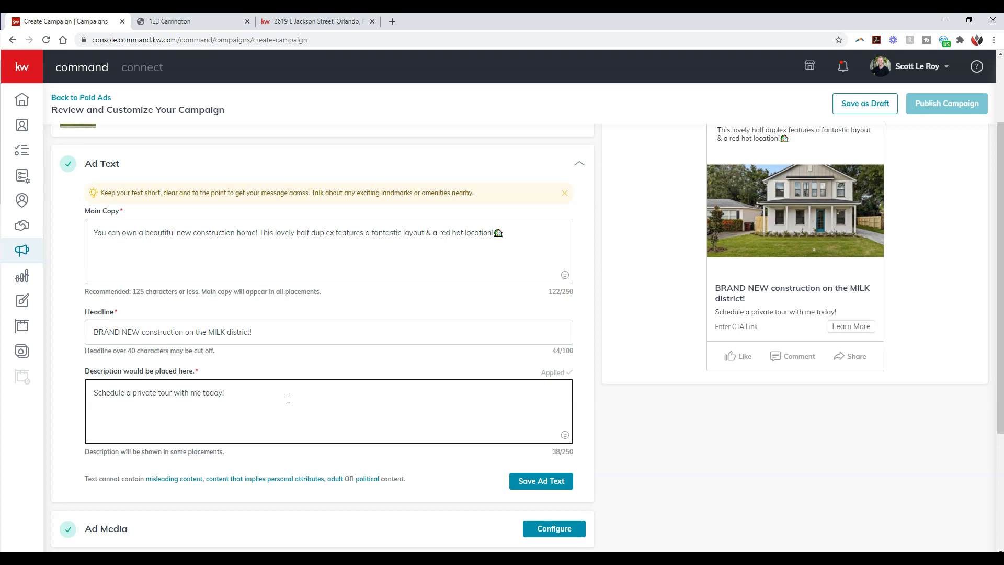
{"action": "triple_click", "coordinate": [152, 399]}
{"action": "type", "text": "Click be"}
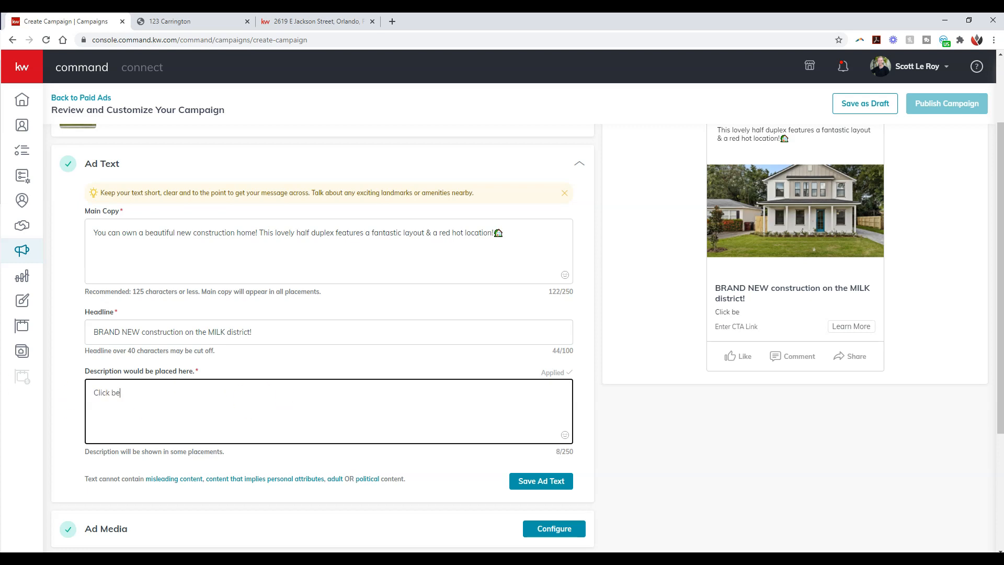
{"action": "type", "text": "low for more information "}
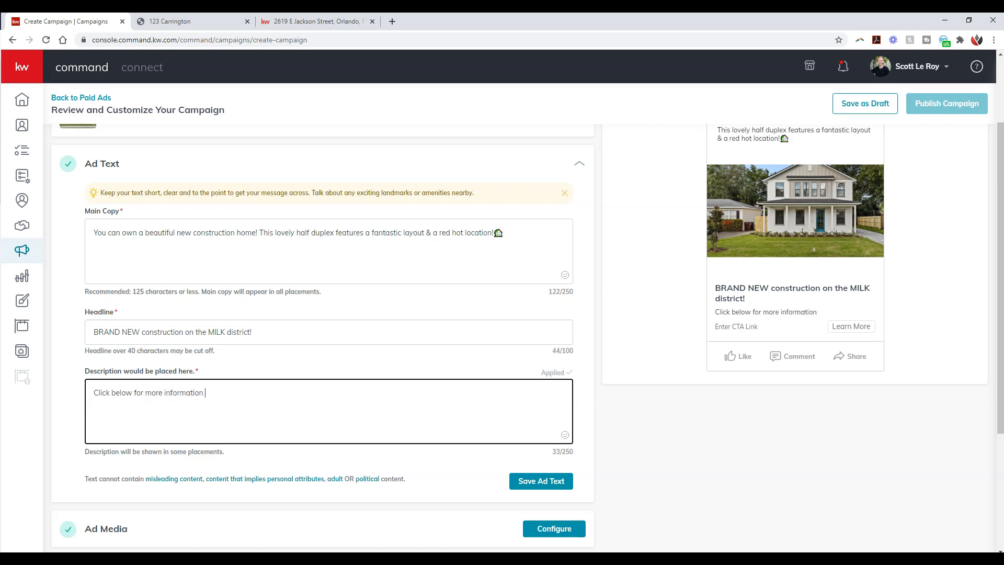
{"action": "type", "text": "on this amazing home!"}
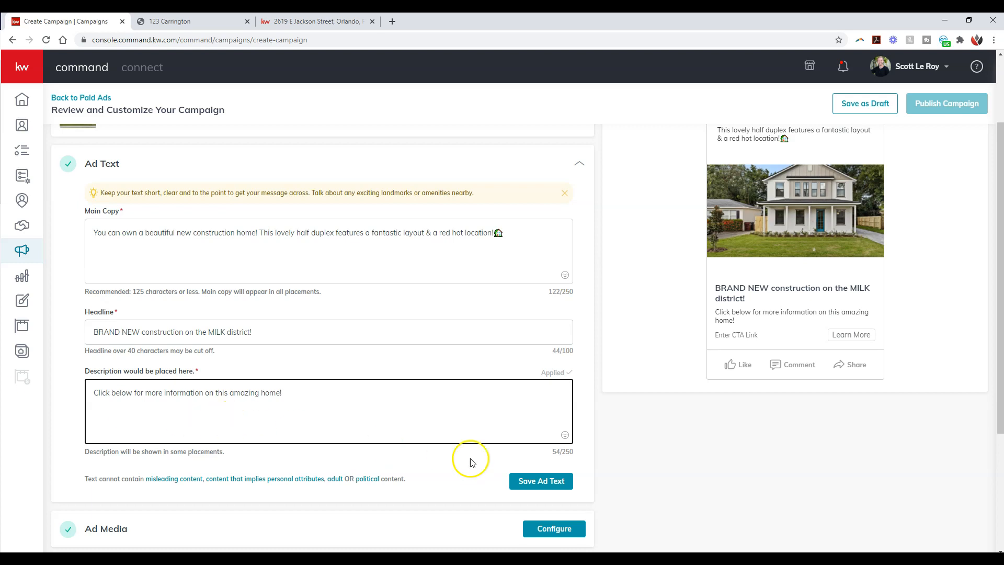
{"action": "left_click", "coordinate": [530, 484]}
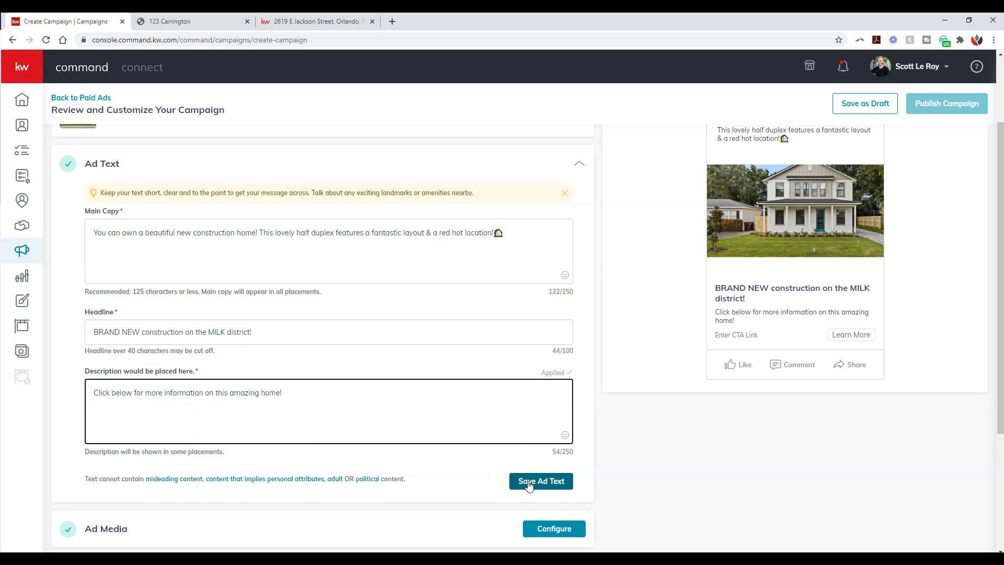
Step: Save the ad text and open the Ad Media settings for configuration
{"action": "left_click", "coordinate": [529, 483]}
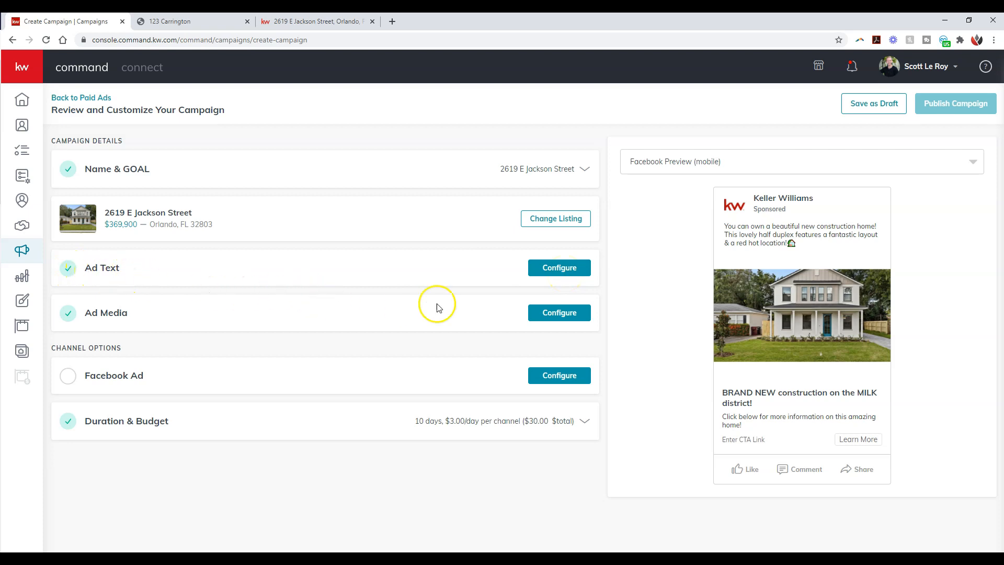
{"action": "left_click", "coordinate": [544, 313]}
{"action": "scroll", "coordinate": [543, 312], "scroll_direction": "down", "scroll_amount": 3}
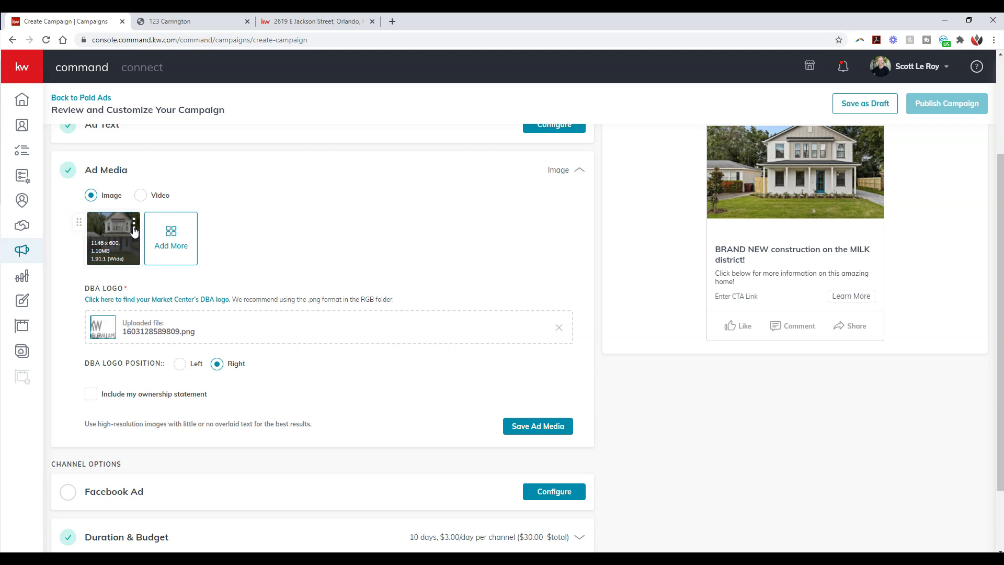
Step: Examine the Video option for the ad media, then return to Image and view the listing photos available to add
{"action": "left_click", "coordinate": [145, 197]}
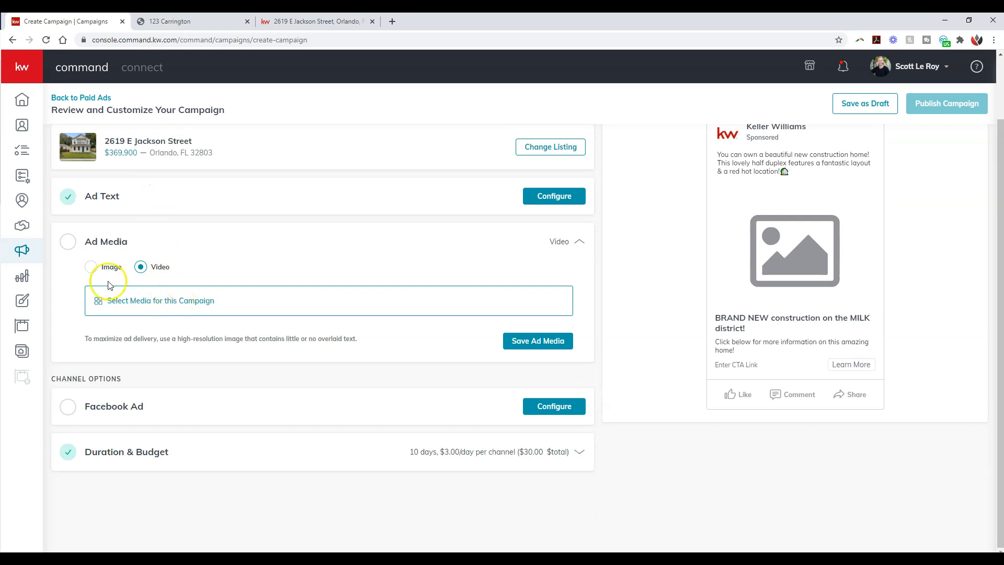
{"action": "left_click", "coordinate": [91, 267]}
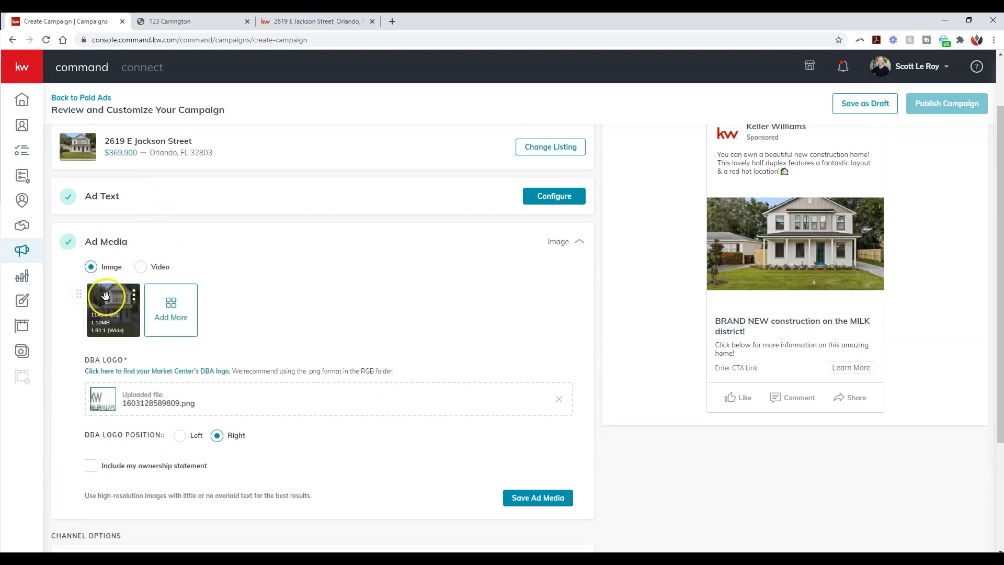
{"action": "left_click", "coordinate": [174, 312]}
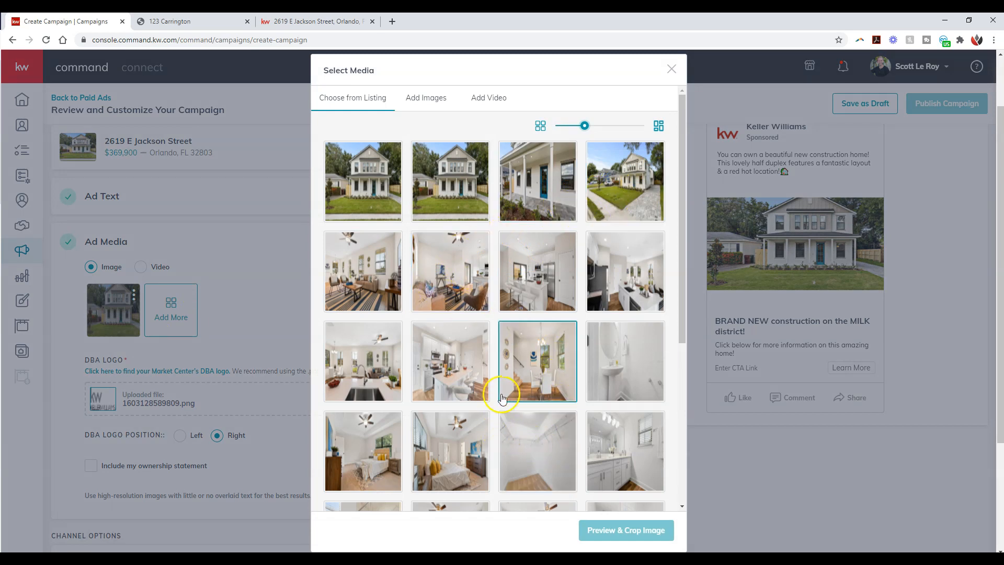
{"action": "left_click", "coordinate": [672, 69]}
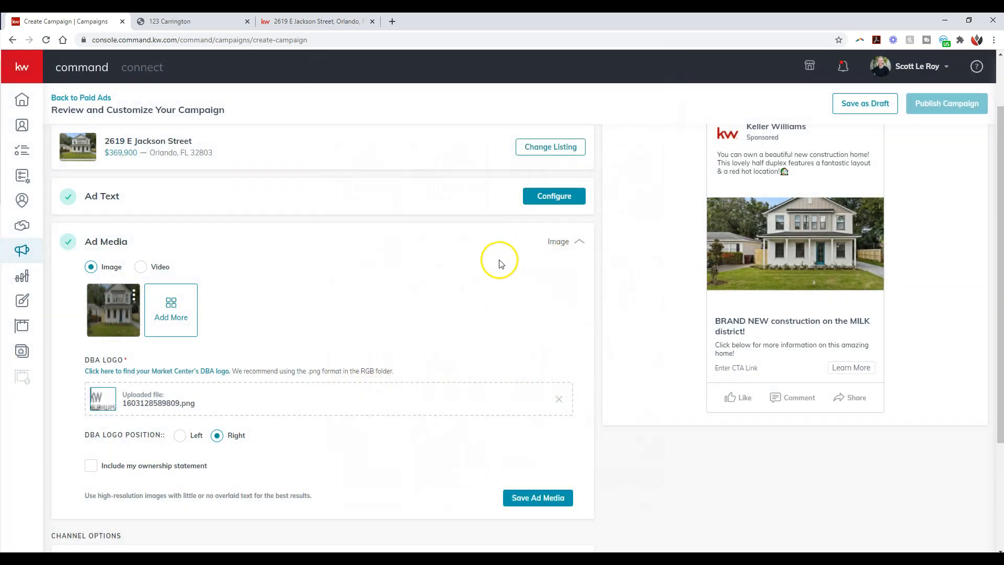
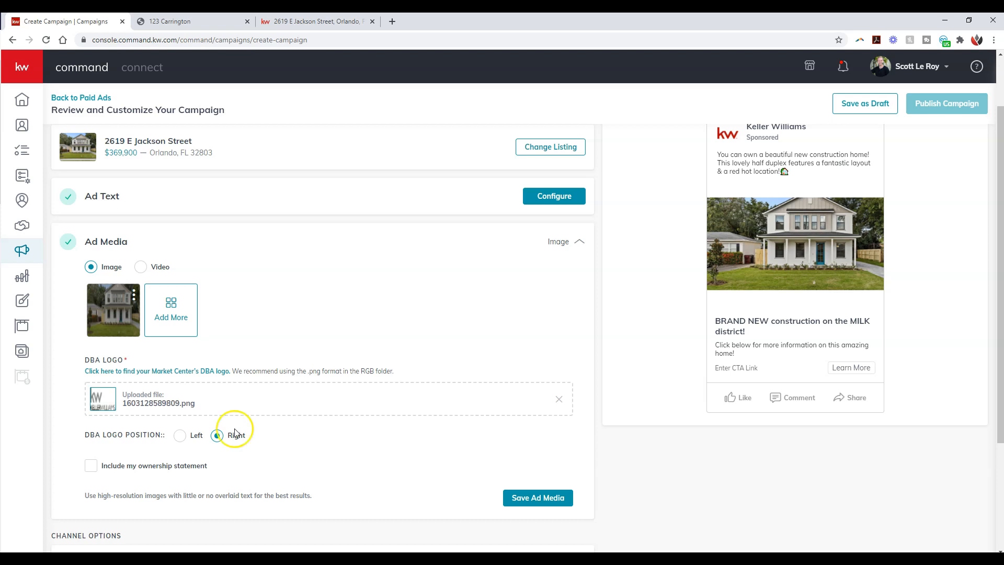
Step: Save the ad media settings and open the Facebook Ad channel options for configuration
{"action": "mouse_move", "coordinate": [119, 309]}
{"action": "left_click", "coordinate": [540, 496]}
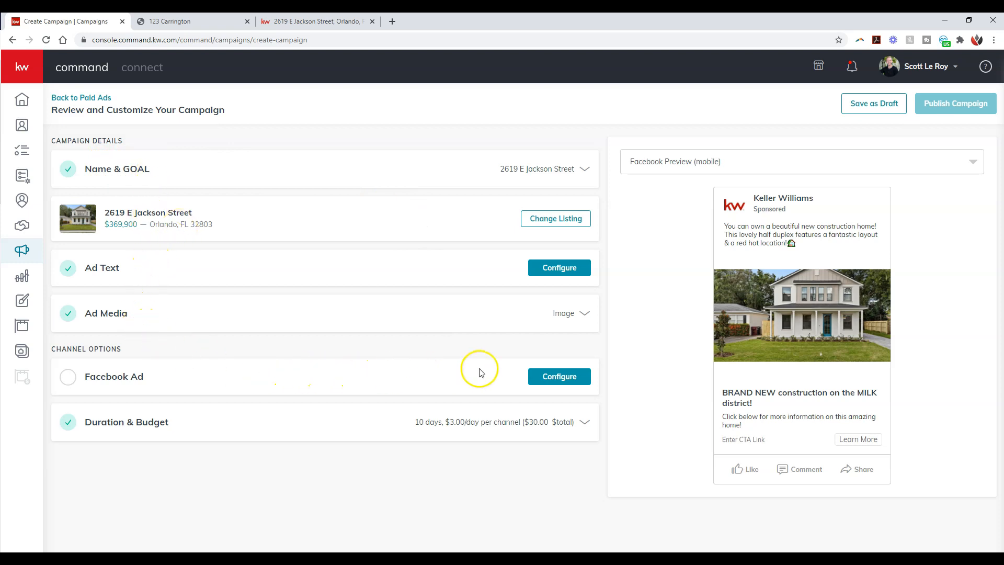
{"action": "left_click", "coordinate": [568, 378]}
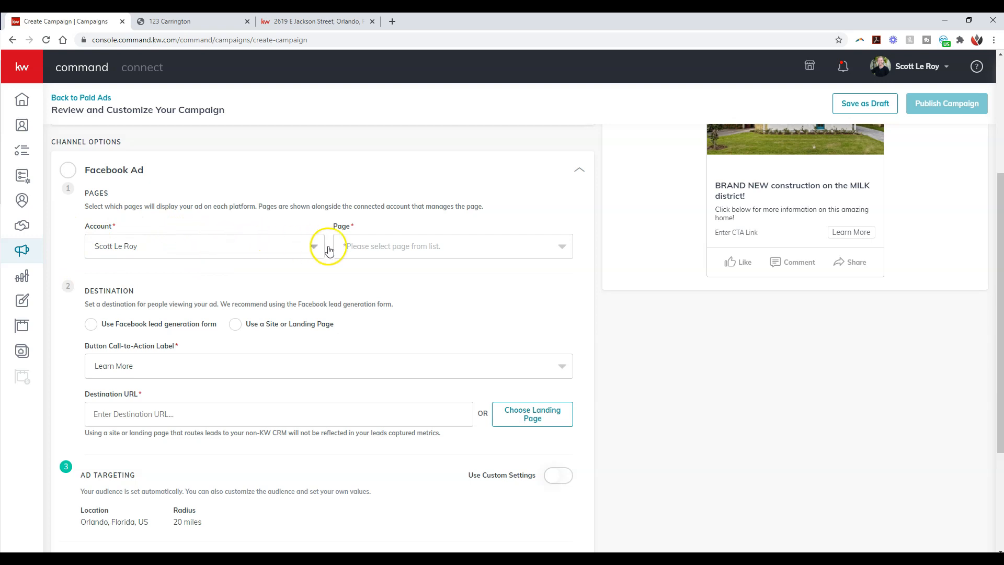
Step: Find the agent's own marketing page by first name and select it as the Facebook page for the ad
{"action": "left_click", "coordinate": [395, 251]}
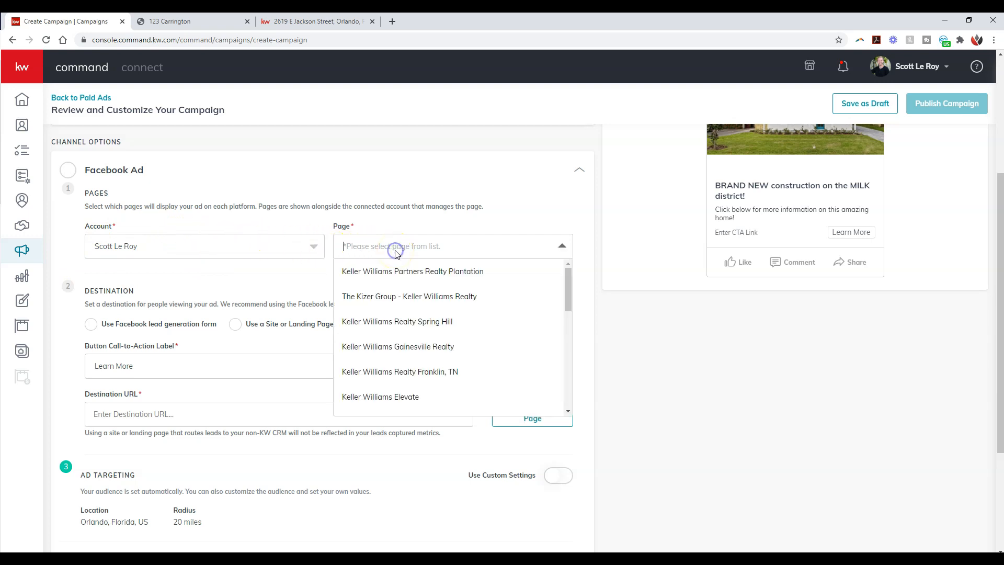
{"action": "type", "text": "scott"}
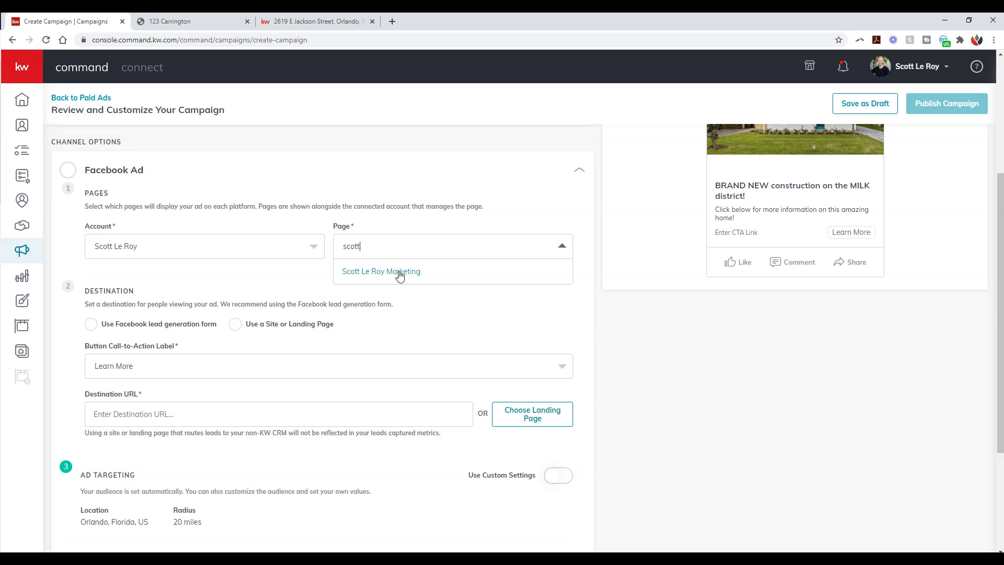
{"action": "left_click", "coordinate": [400, 271]}
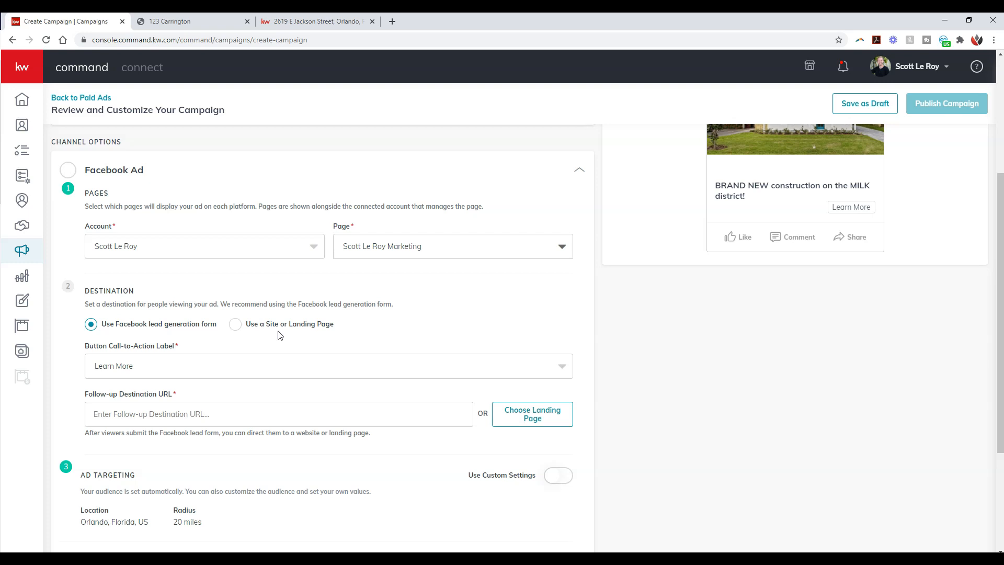
Step: Set the ad destination to the Facebook lead generation form and keep Learn More as the button call-to-action label
{"action": "left_click", "coordinate": [234, 324]}
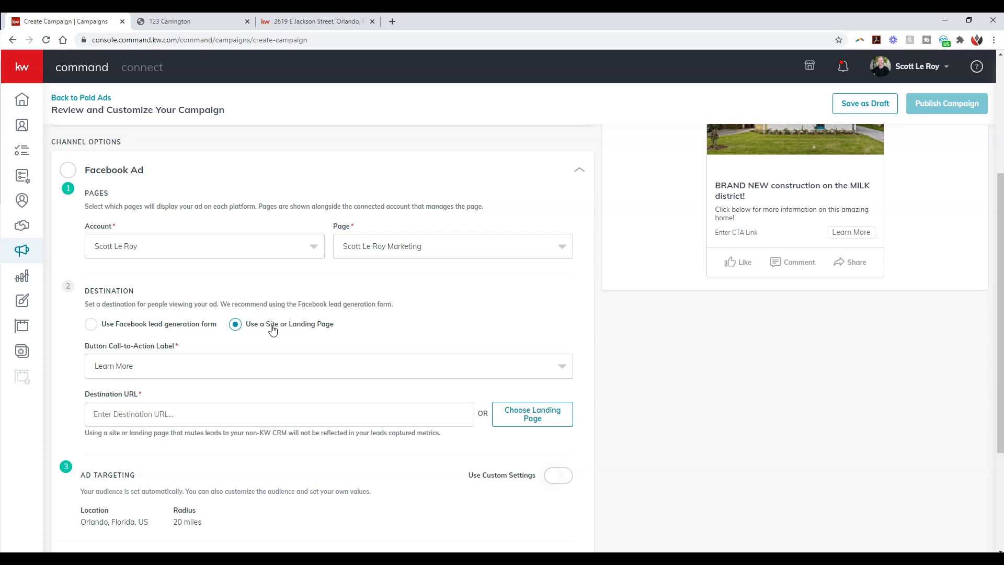
{"action": "left_click", "coordinate": [186, 328]}
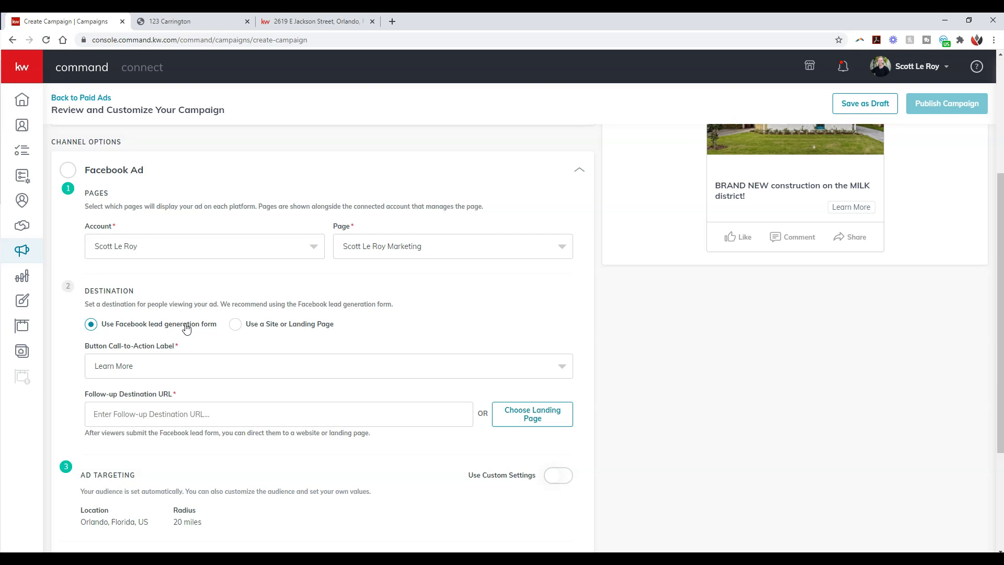
{"action": "left_click", "coordinate": [181, 363]}
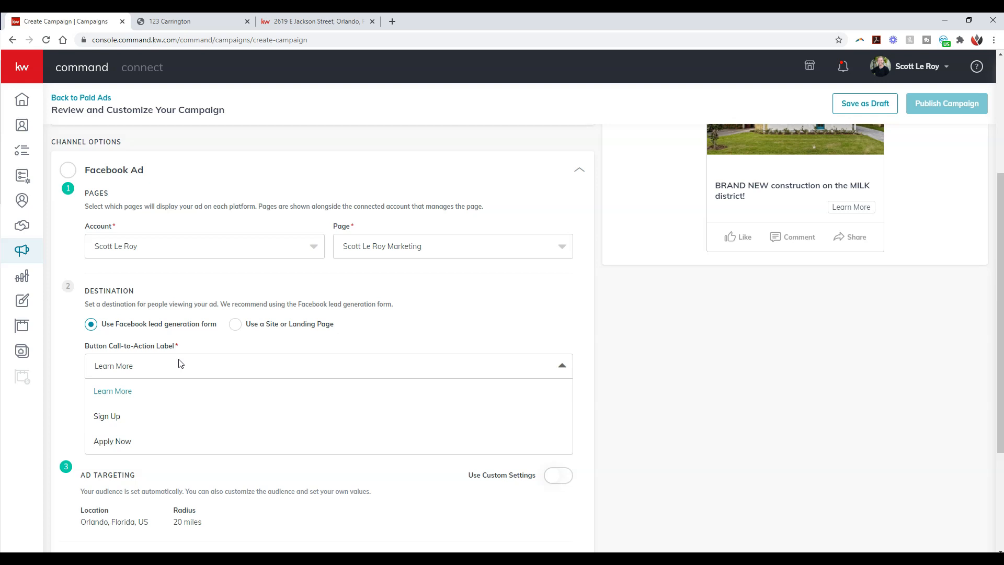
{"action": "left_click", "coordinate": [171, 428]}
{"action": "left_click", "coordinate": [397, 320]}
{"action": "left_click", "coordinate": [217, 369]}
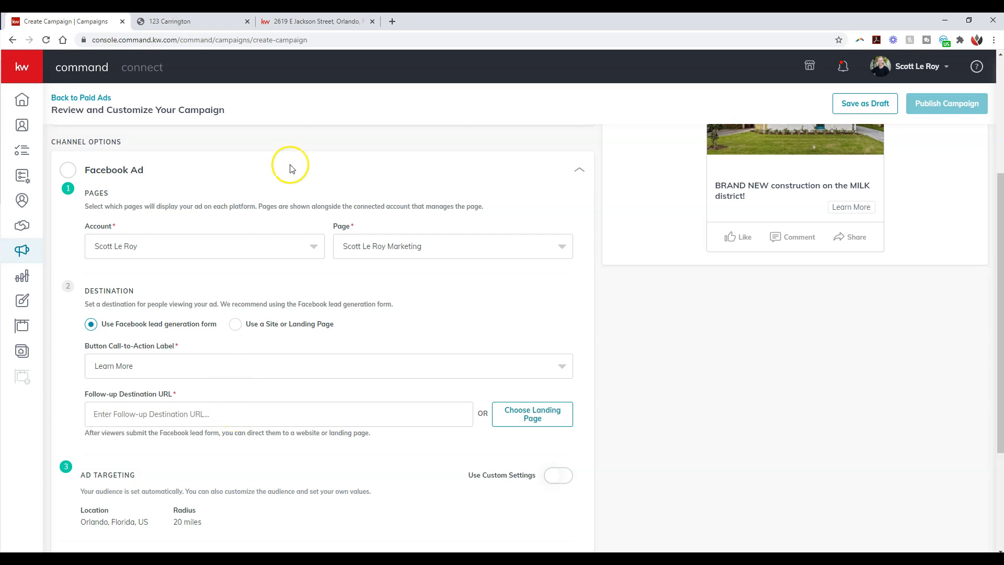
Step: Copy the web address of the property's listing page from its browser tab and enter it as the Follow-up Destination URL
{"action": "left_click", "coordinate": [307, 22]}
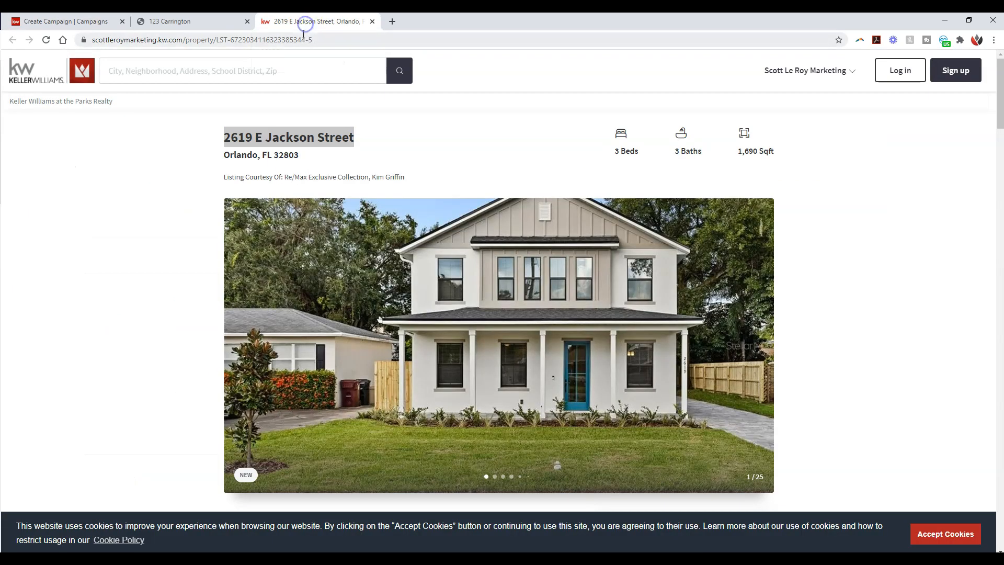
{"action": "left_click", "coordinate": [303, 40]}
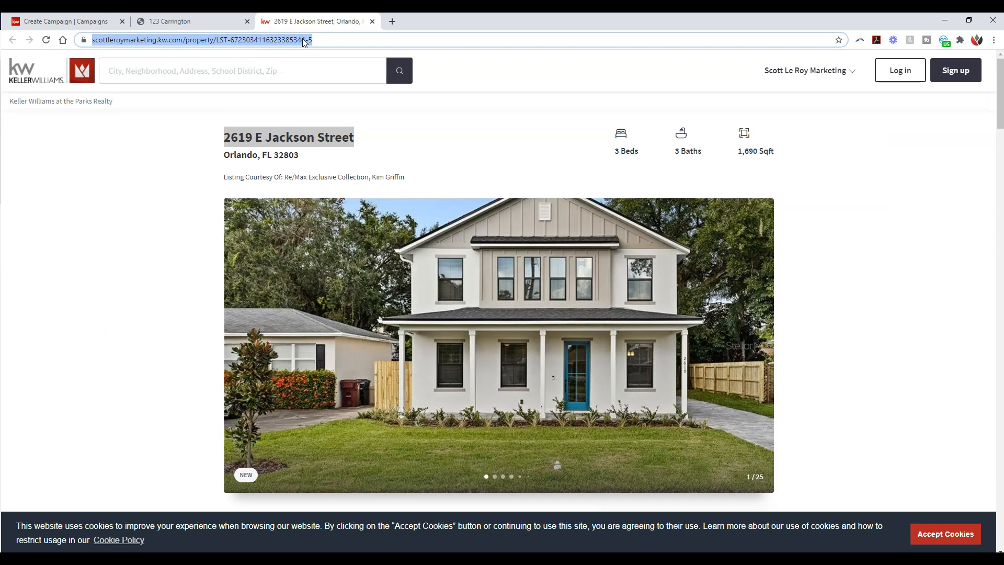
{"action": "left_click", "coordinate": [101, 20]}
{"action": "left_click", "coordinate": [197, 416]}
{"action": "scroll", "coordinate": [187, 399], "scroll_direction": "down", "scroll_amount": 1}
{"action": "left_click", "coordinate": [191, 366]}
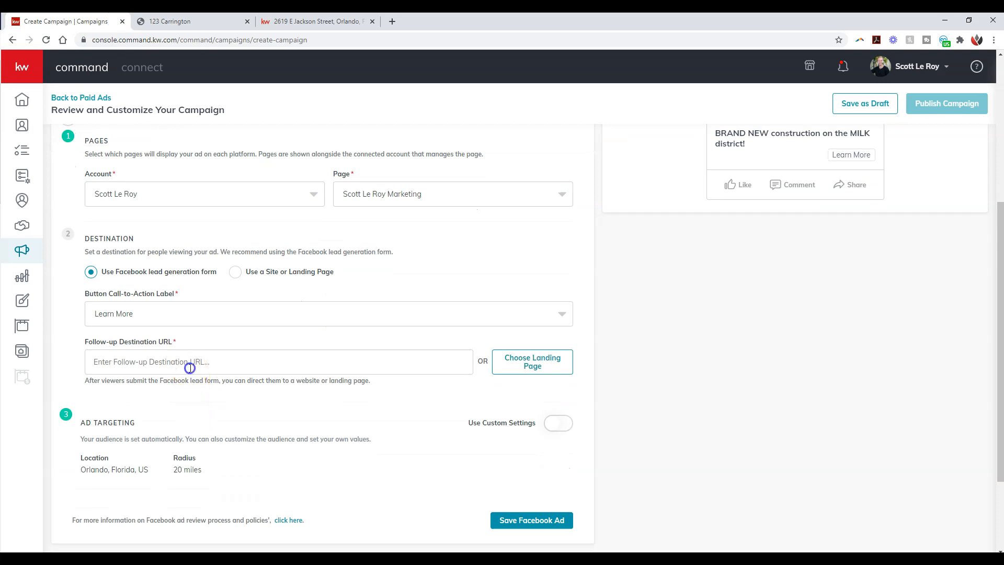
{"action": "key", "text": "ctrl+v"}
{"action": "triple_click", "coordinate": [361, 362]}
{"action": "key", "text": "ctrl+v"}
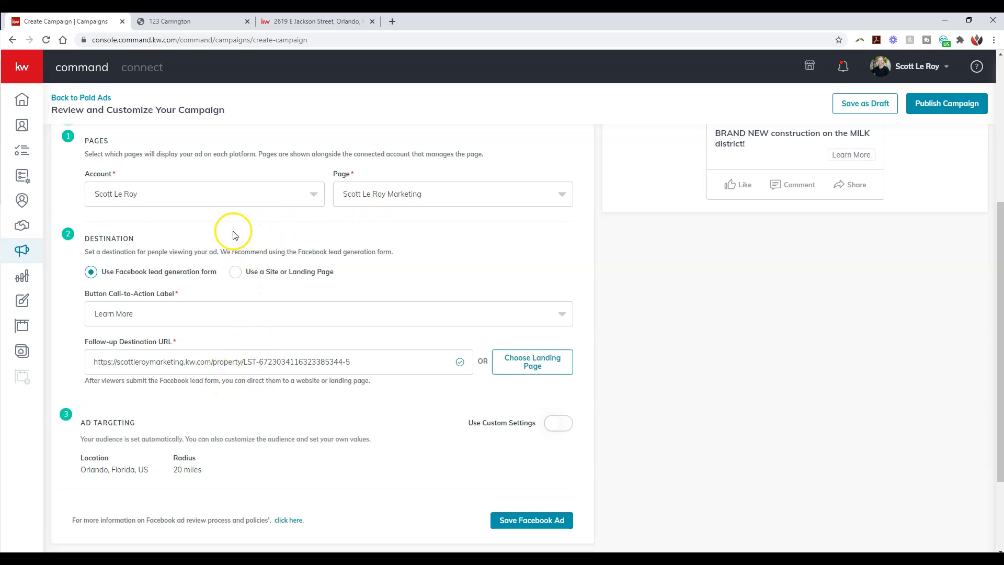
Step: Turn on custom settings for ad targeting and reduce the location radius to 15 miles
{"action": "left_click_drag", "start_coordinate": [218, 276], "coordinate": [104, 278]}
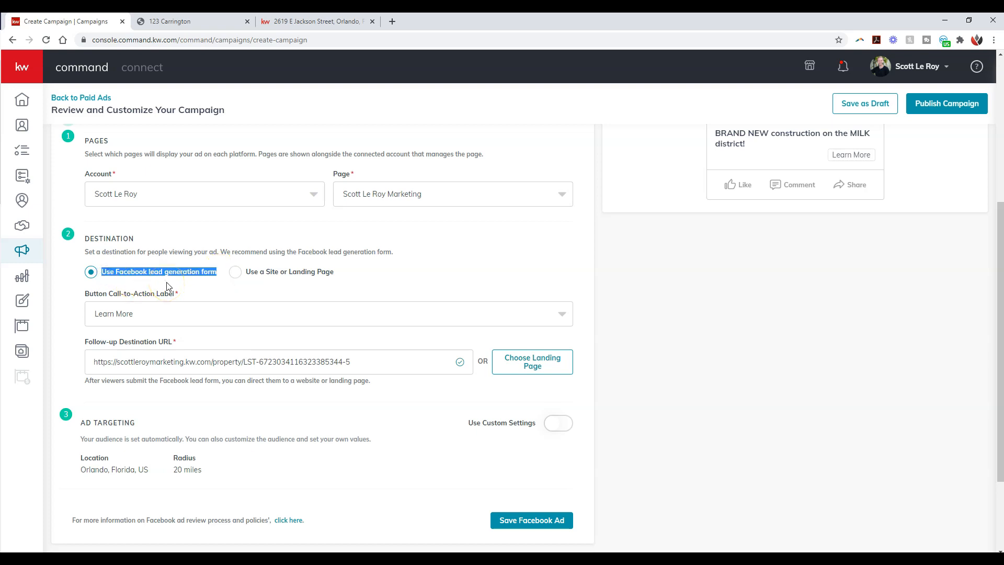
{"action": "scroll", "coordinate": [261, 313], "scroll_direction": "down", "scroll_amount": 1}
{"action": "scroll", "coordinate": [263, 309], "scroll_direction": "down", "scroll_amount": 1}
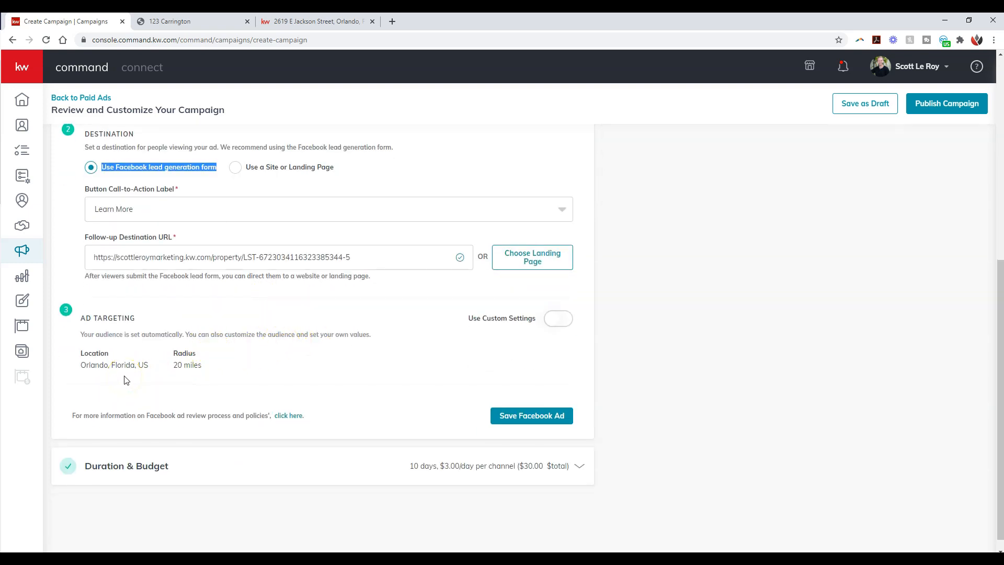
{"action": "left_click", "coordinate": [549, 323]}
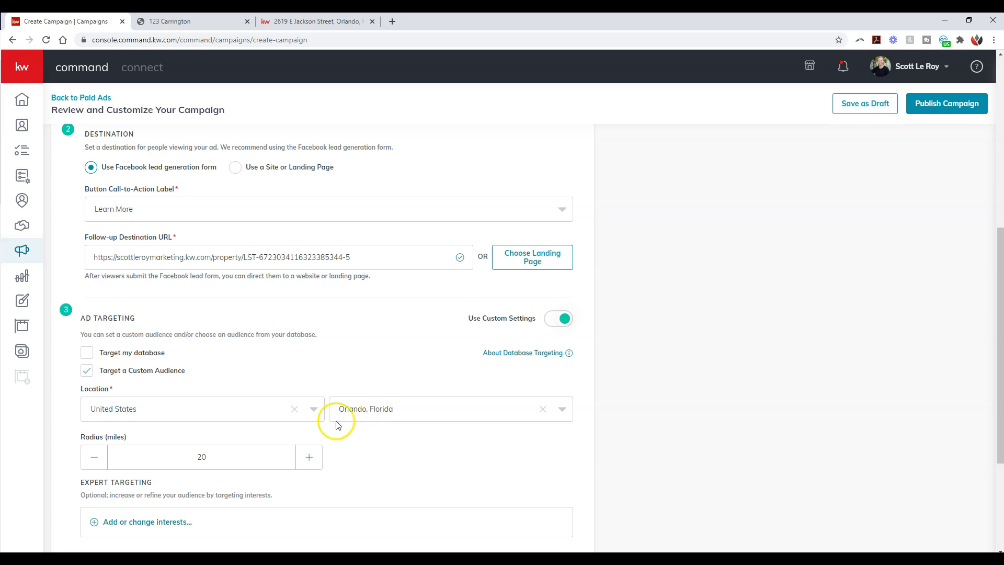
{"action": "left_click", "coordinate": [100, 461]}
{"action": "left_click", "coordinate": [100, 461]}
{"action": "left_click", "coordinate": [100, 461]}
{"action": "left_click", "coordinate": [99, 460]}
{"action": "left_click", "coordinate": [100, 461]}
Step: Open the expert targeting interests, expand the Interests list and check the OR/AND matching choices
{"action": "scroll", "coordinate": [352, 448], "scroll_direction": "down", "scroll_amount": 1}
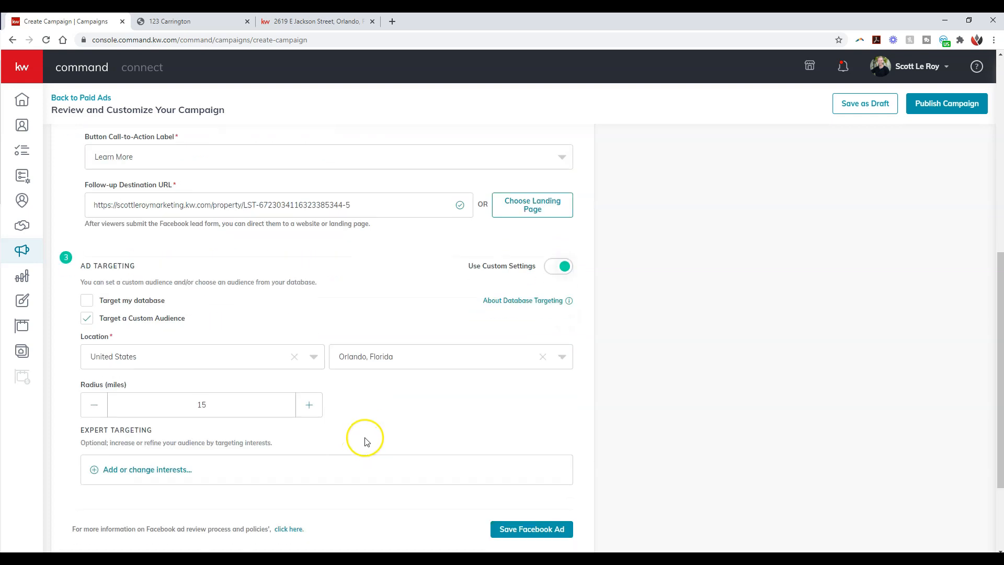
{"action": "left_click", "coordinate": [172, 472]}
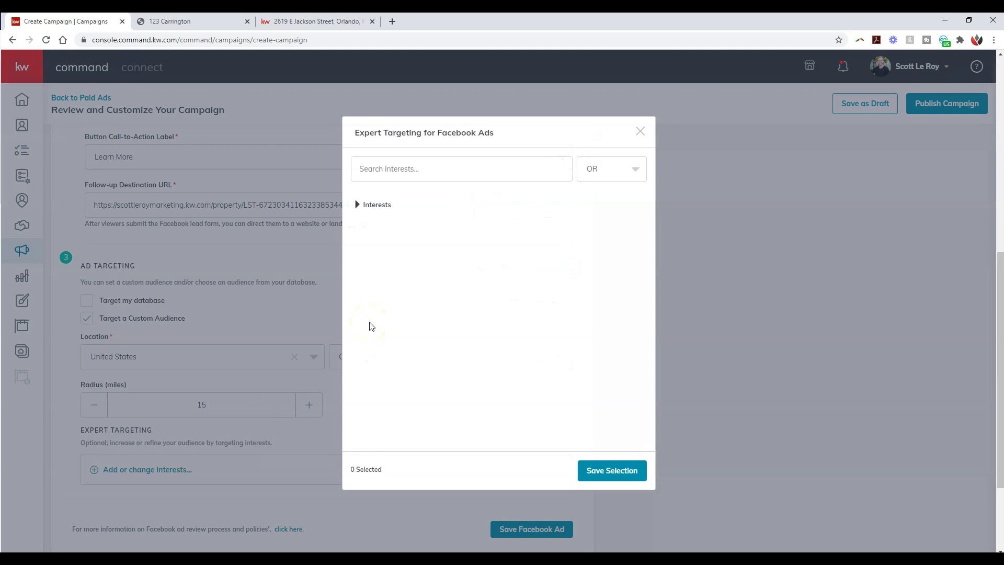
{"action": "left_click", "coordinate": [385, 211]}
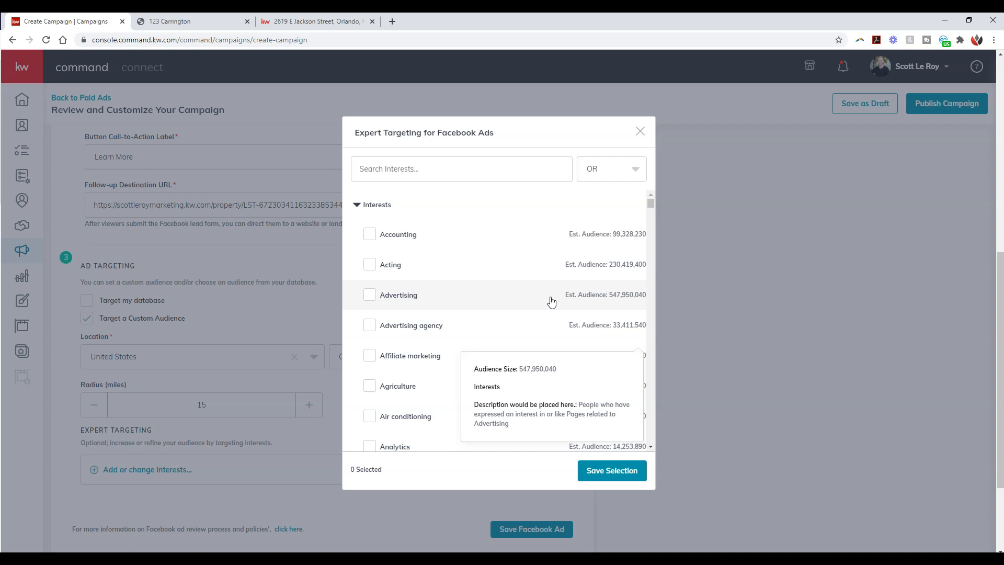
{"action": "left_click", "coordinate": [445, 168]}
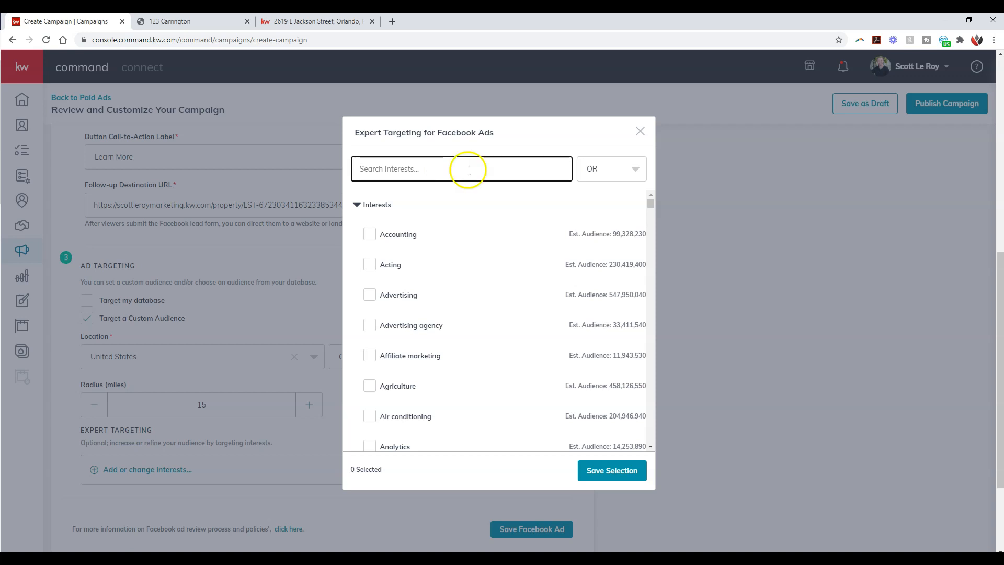
{"action": "left_click", "coordinate": [610, 173]}
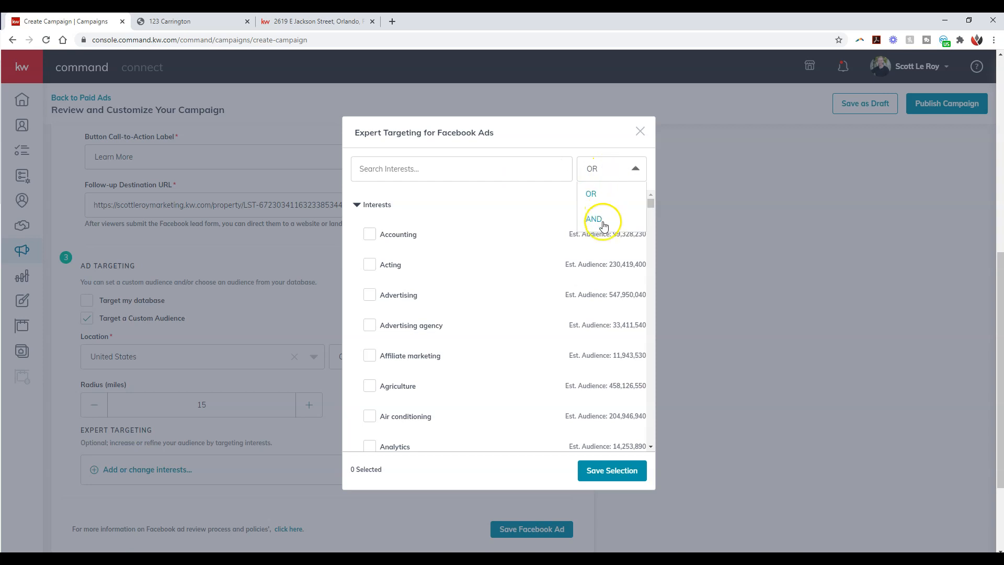
{"action": "left_click", "coordinate": [613, 170]}
Step: Search the interests for "home" and select Home and Home repair
{"action": "left_click", "coordinate": [513, 165]}
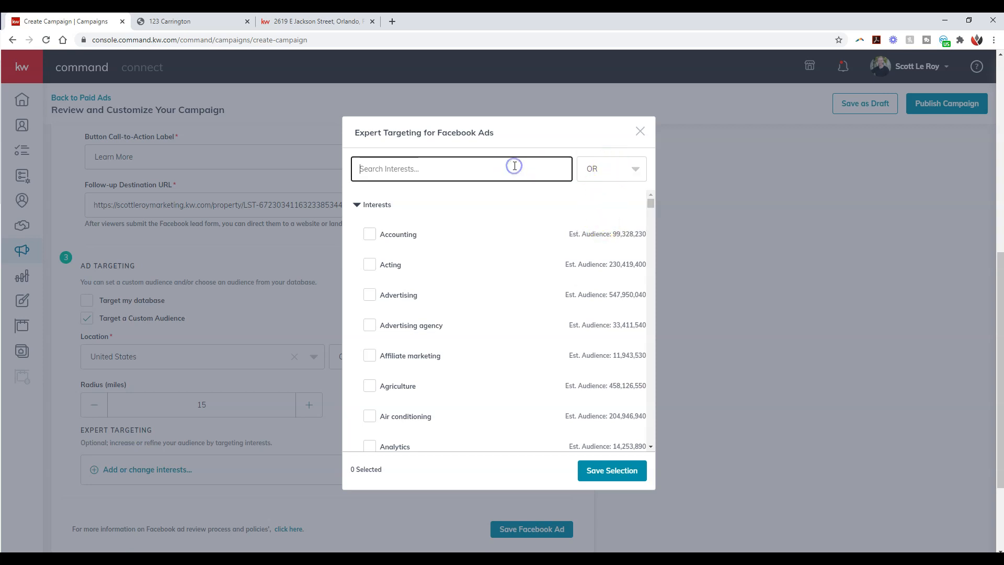
{"action": "type", "text": "home"}
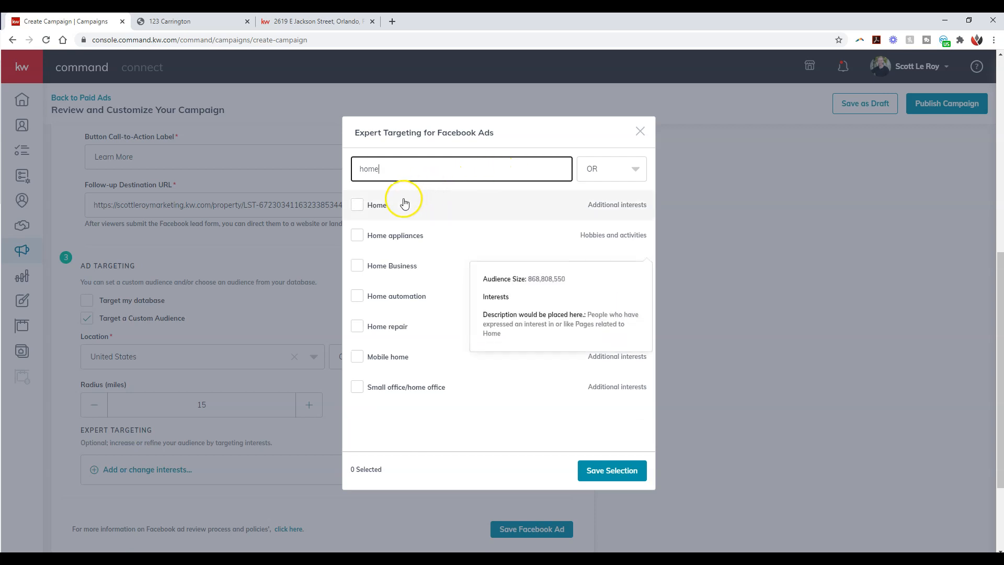
{"action": "left_click", "coordinate": [404, 203]}
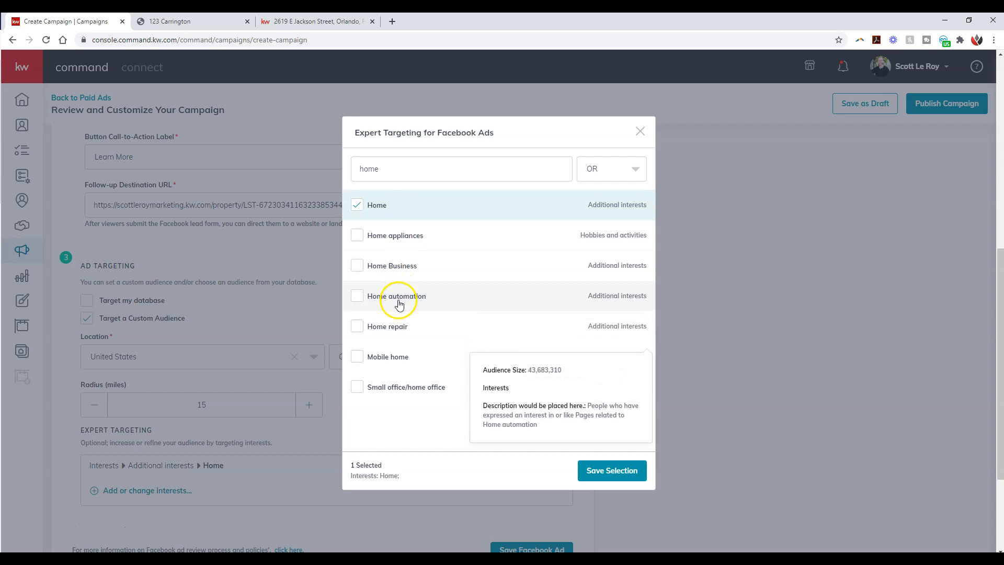
{"action": "left_click", "coordinate": [397, 327]}
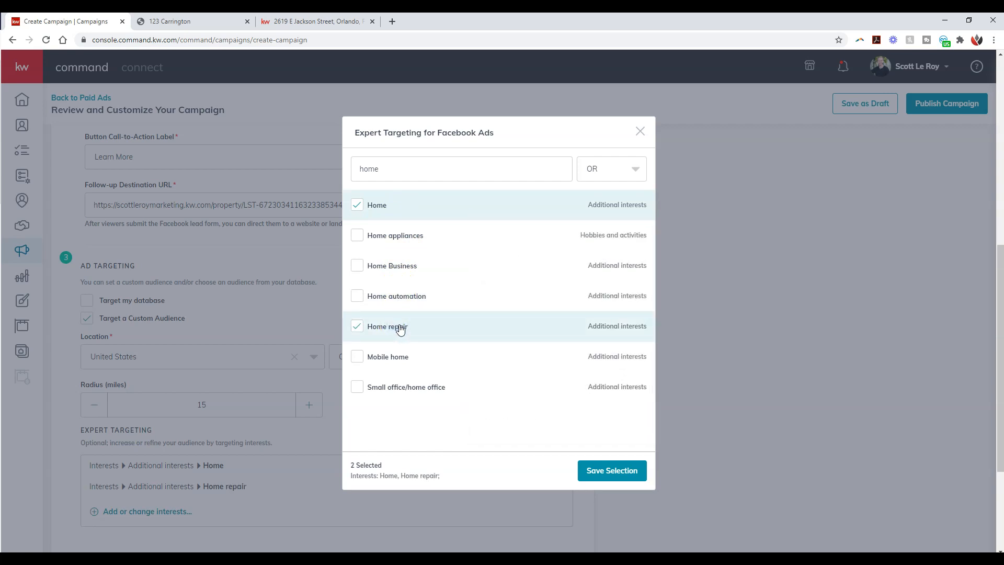
Step: Try searching the interests for "new con", shorten the term to "new", and clear the search
{"action": "left_click_drag", "start_coordinate": [400, 165], "coordinate": [277, 169]}
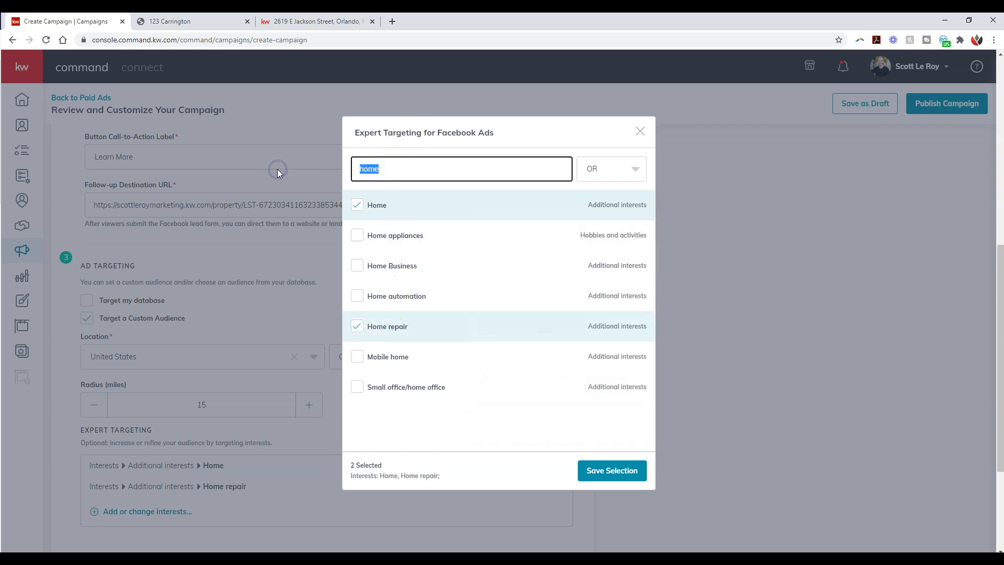
{"action": "type", "text": "new con"}
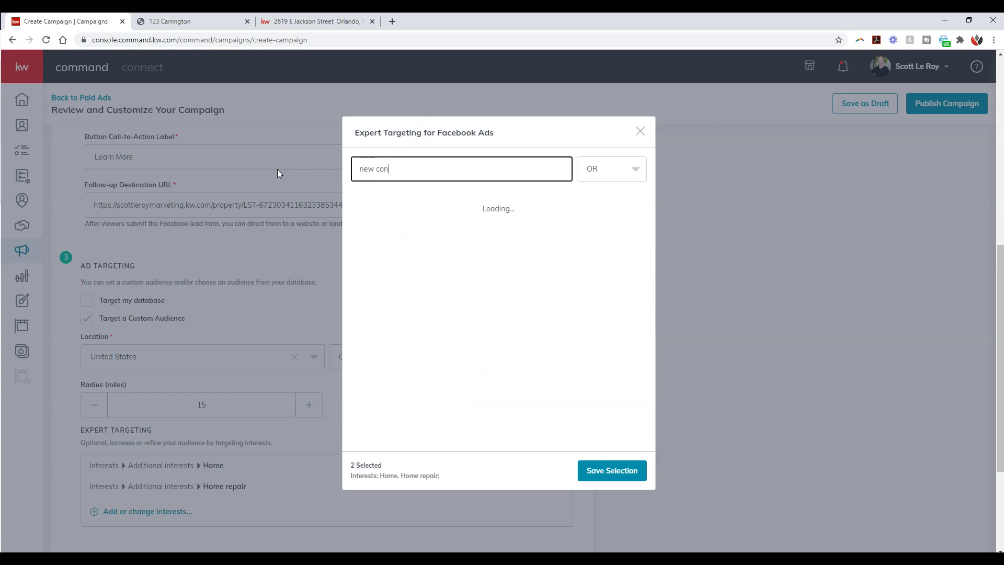
{"action": "key", "text": "BackSpace"}
{"action": "key", "text": "BackSpace"}
{"action": "key", "text": "BackSpace"}
{"action": "left_click", "coordinate": [430, 173]}
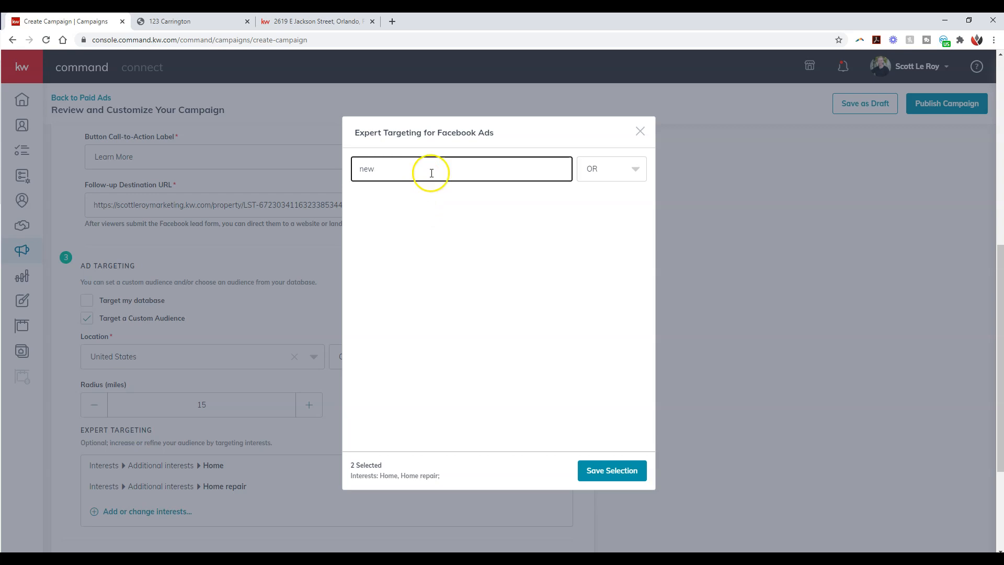
{"action": "key", "text": "BackSpace"}
{"action": "key", "text": "BackSpace"}
{"action": "key", "text": "BackSpace"}
Step: Search the interests for "real estate" and select Real estate investing and Real estate development
{"action": "type", "text": "real estate"}
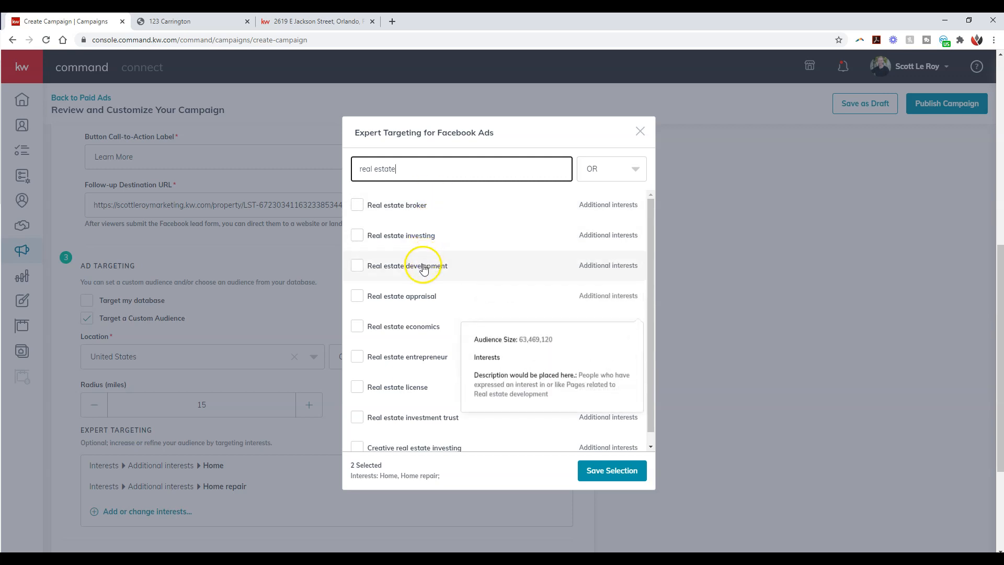
{"action": "left_click", "coordinate": [424, 243]}
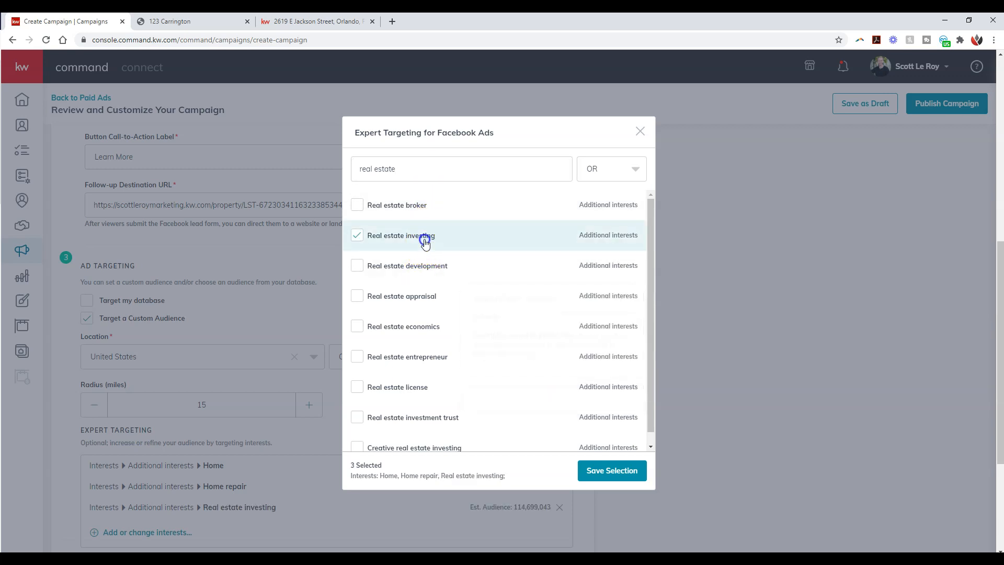
{"action": "left_click", "coordinate": [424, 268]}
{"action": "scroll", "coordinate": [425, 279], "scroll_direction": "down", "scroll_amount": 1}
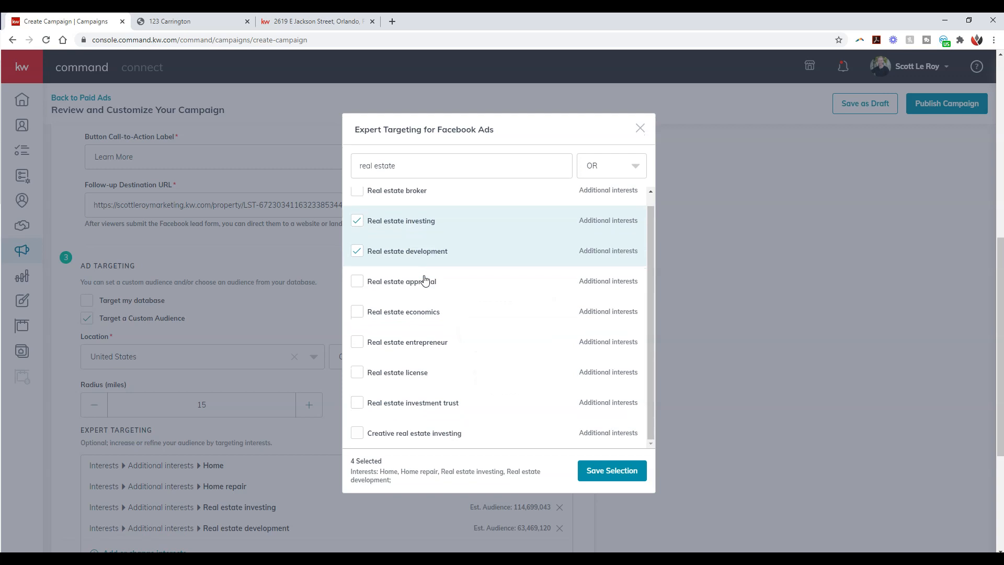
{"action": "scroll", "coordinate": [434, 235], "scroll_direction": "up", "scroll_amount": 1}
{"action": "mouse_move", "coordinate": [432, 207]}
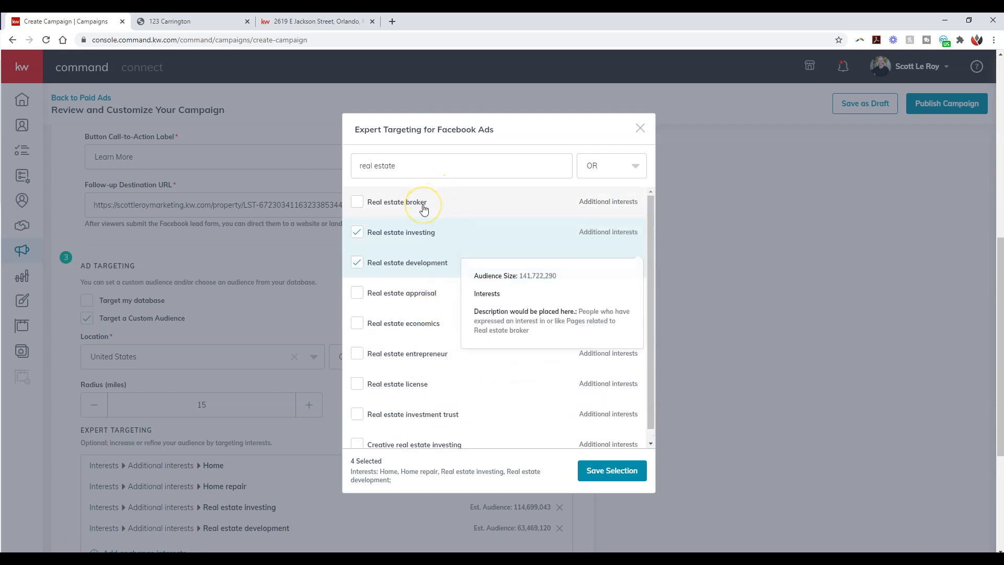
Step: Try searching the interests for "homes" and clear the search without selecting anything
{"action": "left_click_drag", "start_coordinate": [414, 165], "coordinate": [354, 167]}
{"action": "type", "text": "homes"}
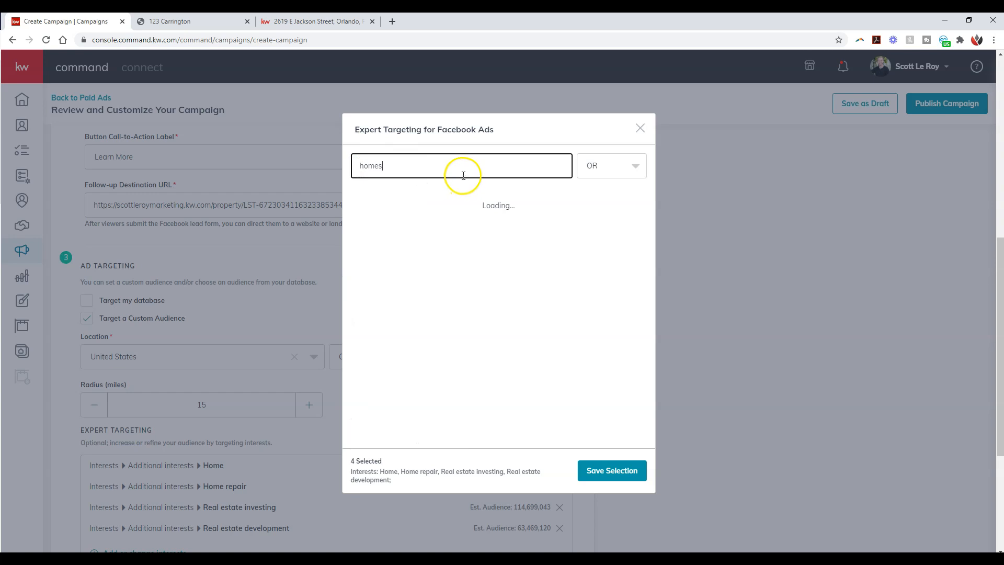
{"action": "left_click_drag", "start_coordinate": [430, 172], "coordinate": [360, 168]}
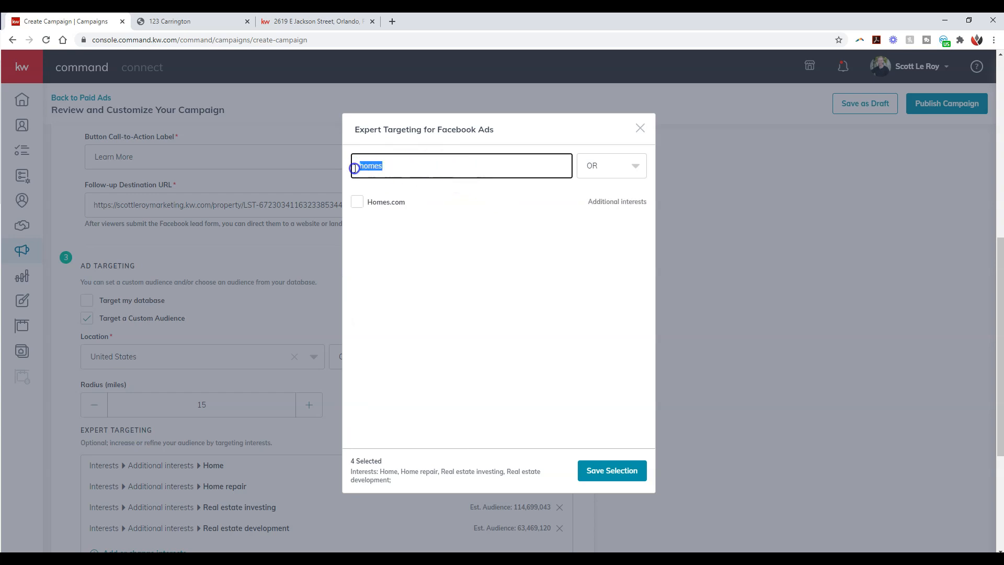
{"action": "key", "text": "BackSpace"}
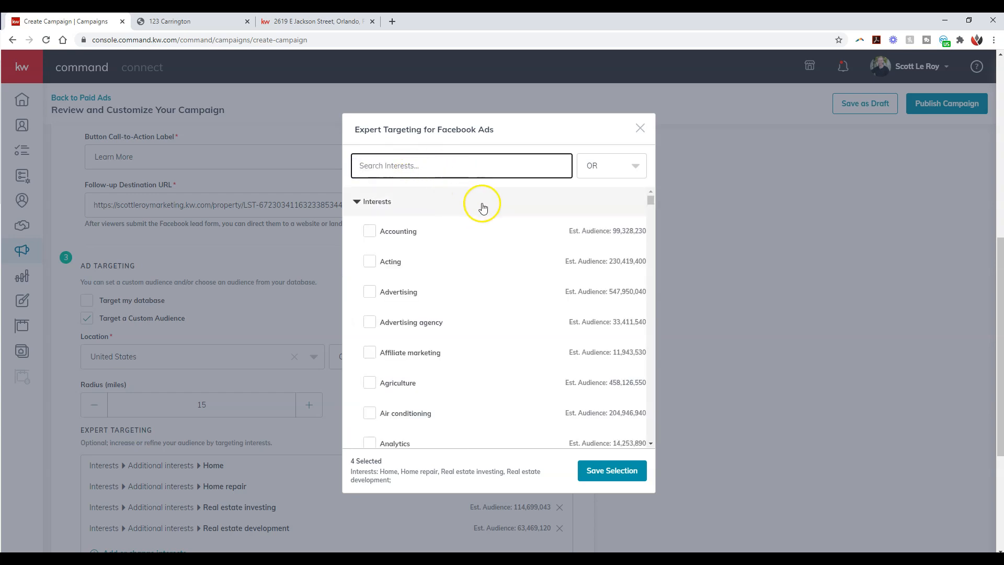
Step: Select the interests Apartment, Apartments.com, Apartment List and Apartment Guide for the expert targeting
{"action": "scroll", "coordinate": [480, 300], "scroll_direction": "down", "scroll_amount": 3}
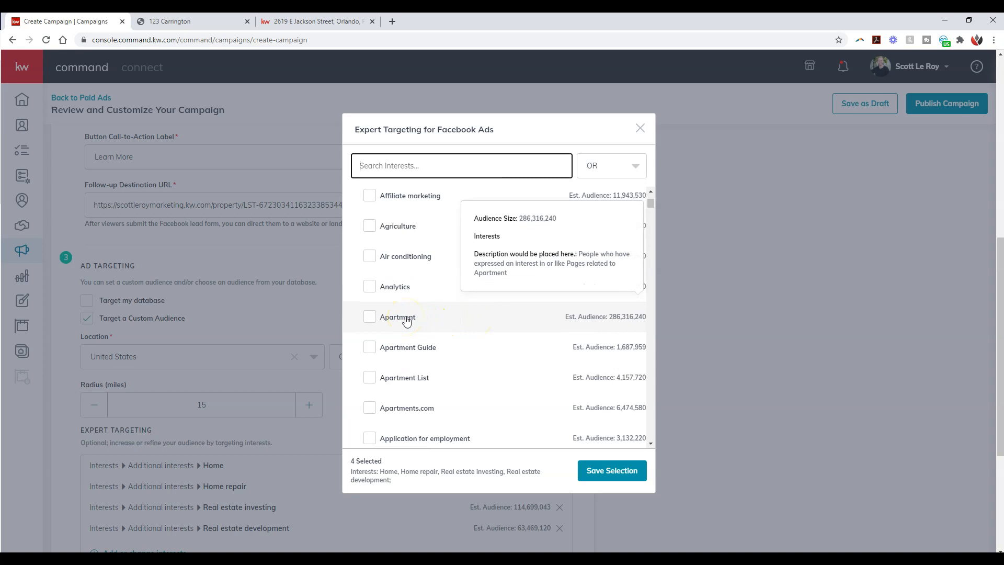
{"action": "left_click", "coordinate": [407, 319]}
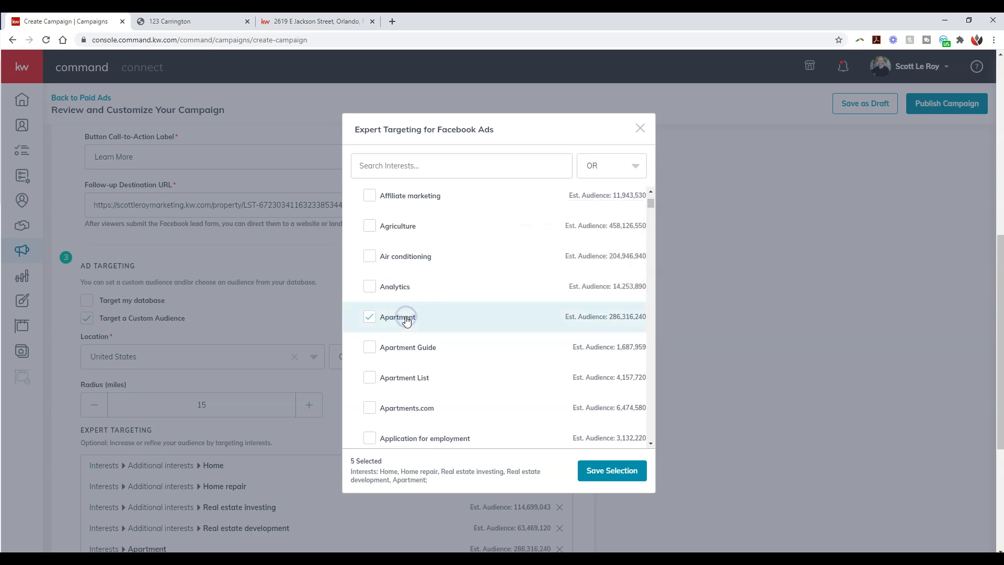
{"action": "scroll", "coordinate": [407, 320], "scroll_direction": "down", "scroll_amount": 2}
{"action": "left_click", "coordinate": [416, 302]}
{"action": "left_click", "coordinate": [417, 272]}
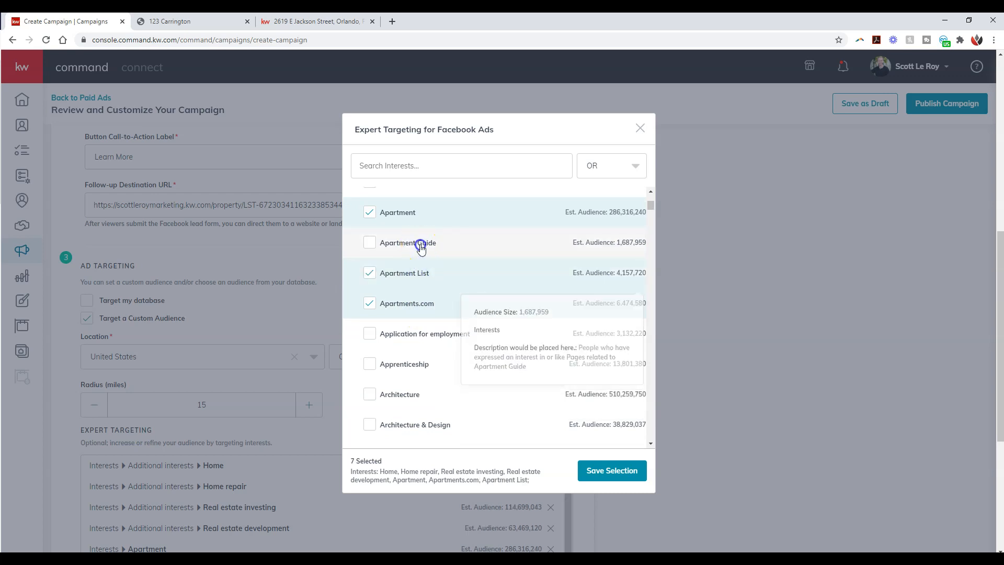
{"action": "left_click", "coordinate": [420, 245]}
Step: Add Home construction and Home improvement to the selected interests
{"action": "scroll", "coordinate": [422, 251], "scroll_direction": "down", "scroll_amount": 8}
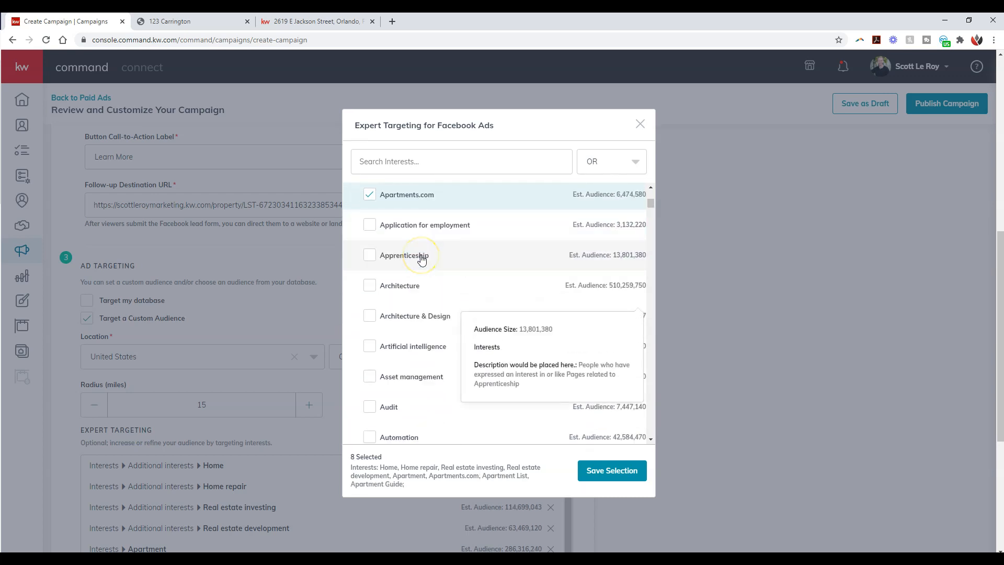
{"action": "scroll", "coordinate": [421, 258], "scroll_direction": "down", "scroll_amount": 20}
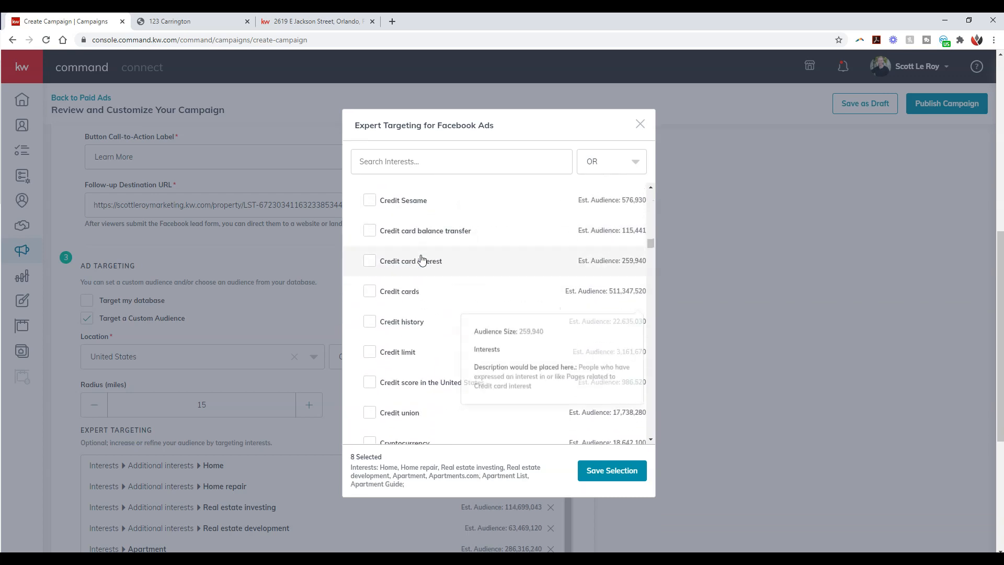
{"action": "scroll", "coordinate": [421, 259], "scroll_direction": "down", "scroll_amount": 20}
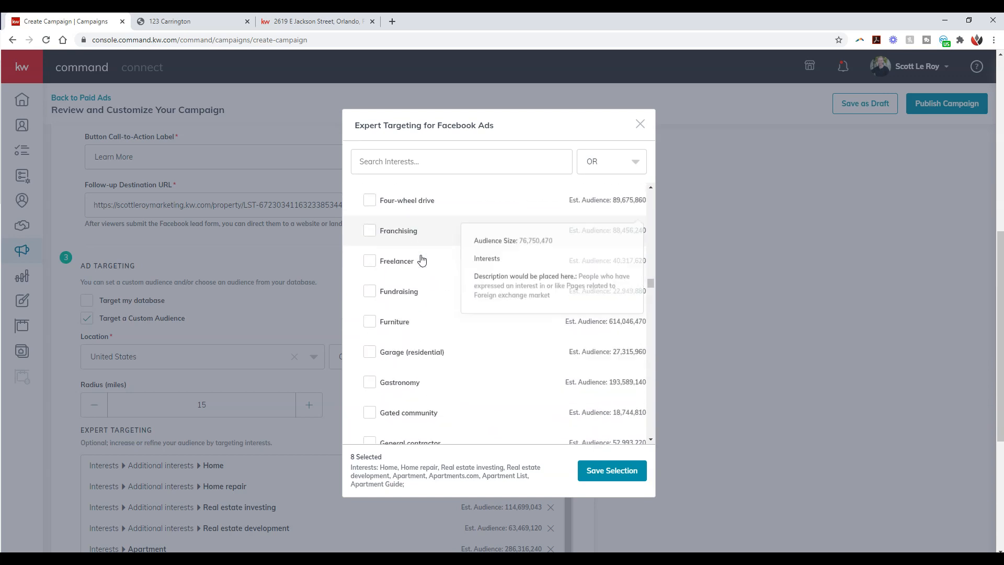
{"action": "scroll", "coordinate": [422, 260], "scroll_direction": "down", "scroll_amount": 3}
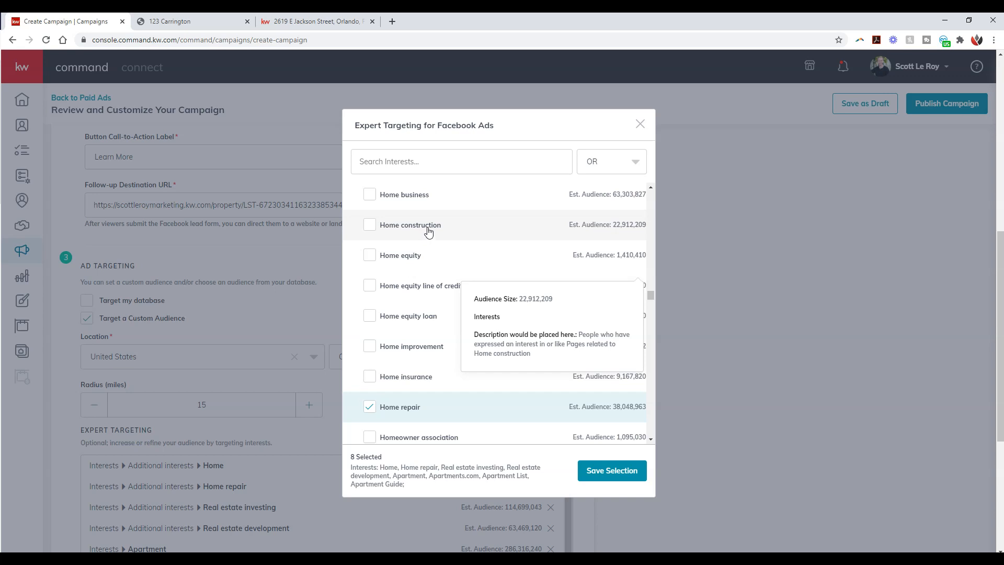
{"action": "left_click", "coordinate": [428, 231]}
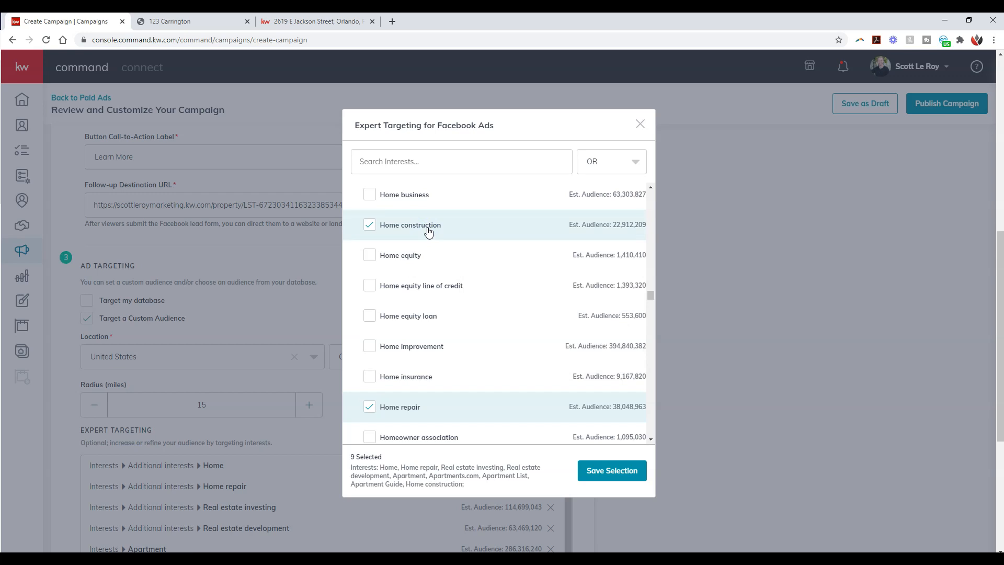
{"action": "left_click", "coordinate": [428, 348]}
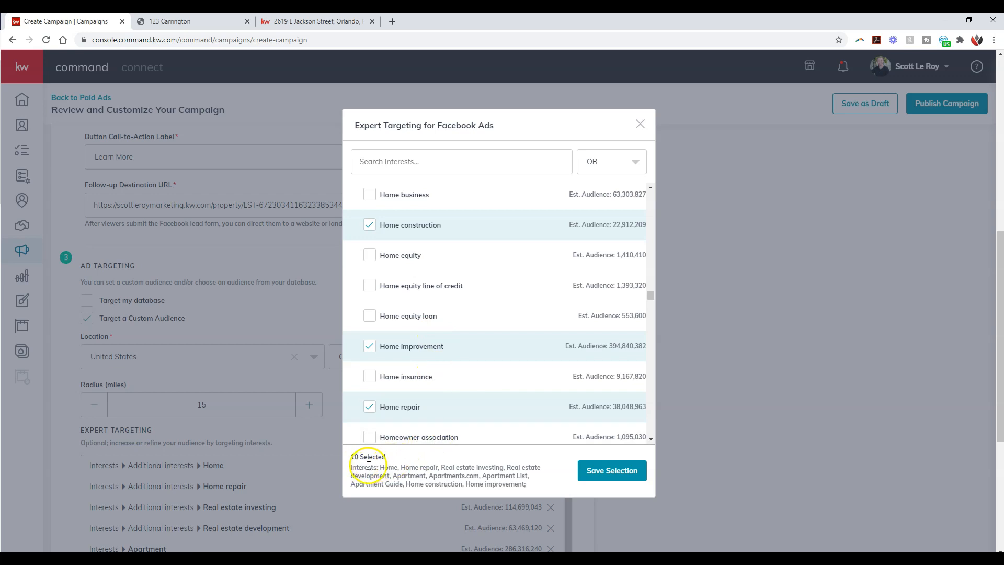
Step: Add the interests Homeowner association, House, House Hunting and Homes.com, and save the interest selection
{"action": "scroll", "coordinate": [408, 408], "scroll_direction": "down", "scroll_amount": 2}
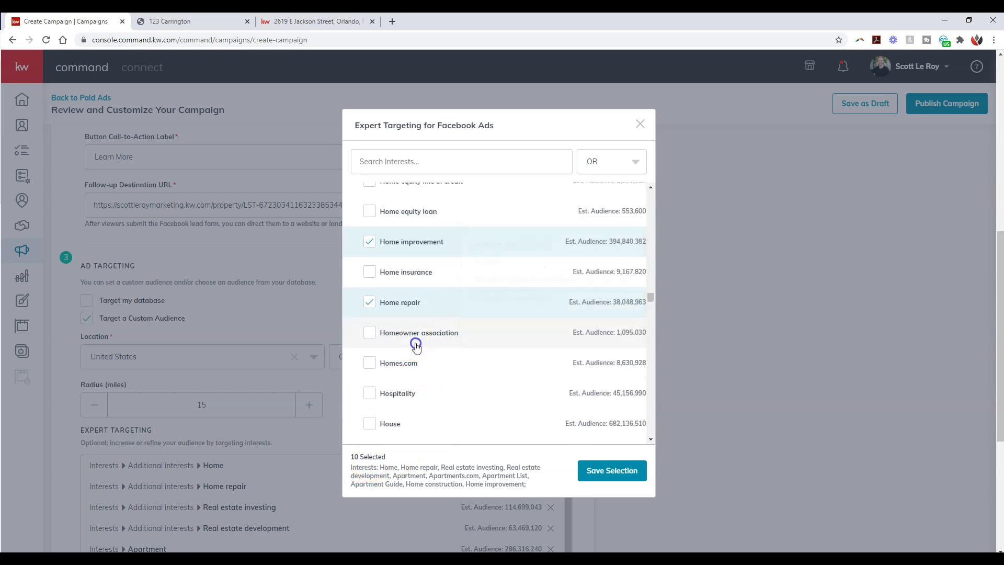
{"action": "left_click", "coordinate": [416, 347]}
{"action": "scroll", "coordinate": [417, 347], "scroll_direction": "down", "scroll_amount": 1}
{"action": "left_click", "coordinate": [394, 368]}
{"action": "left_click", "coordinate": [404, 395]}
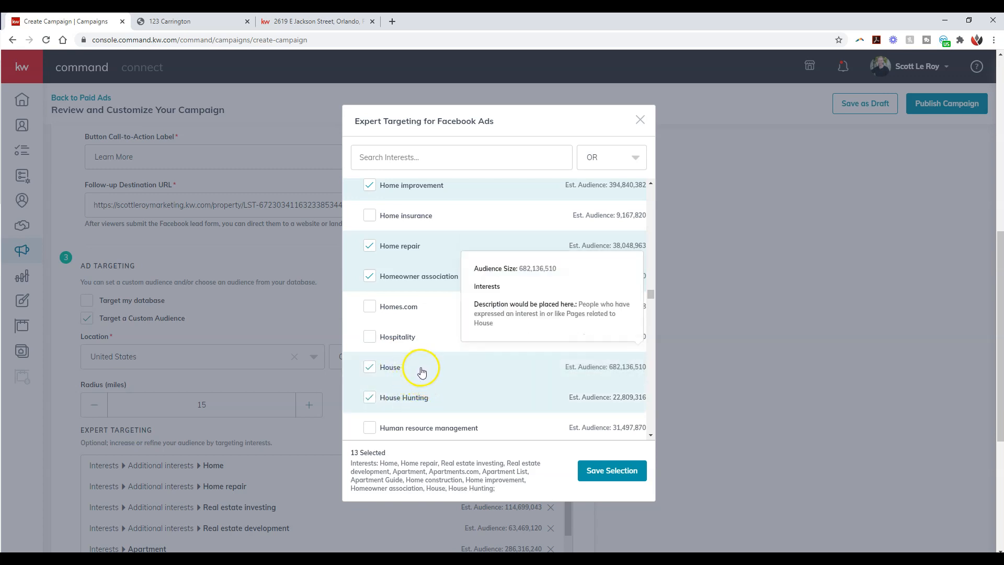
{"action": "scroll", "coordinate": [421, 372], "scroll_direction": "down", "scroll_amount": 1}
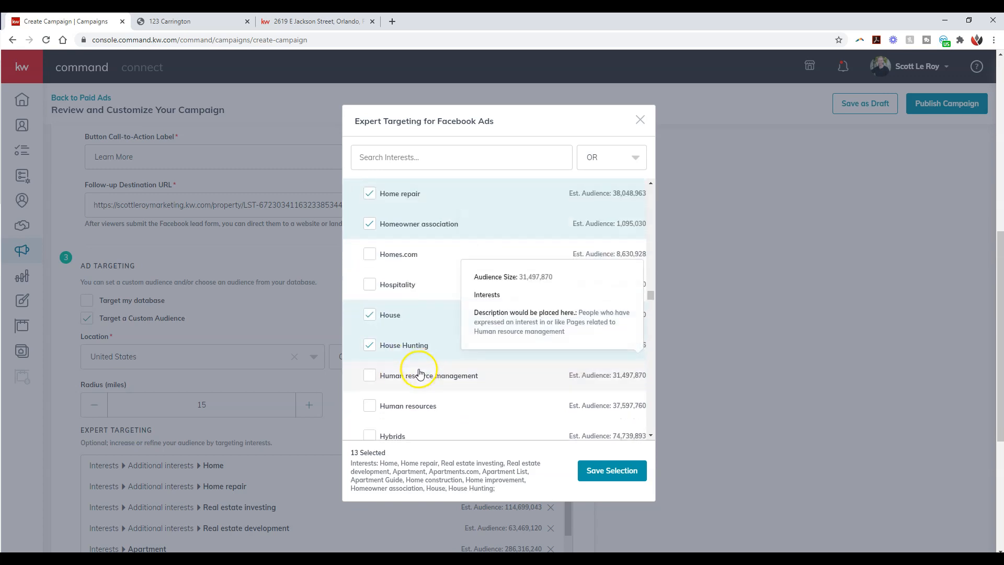
{"action": "left_click", "coordinate": [414, 259]}
{"action": "scroll", "coordinate": [414, 261], "scroll_direction": "down", "scroll_amount": 1}
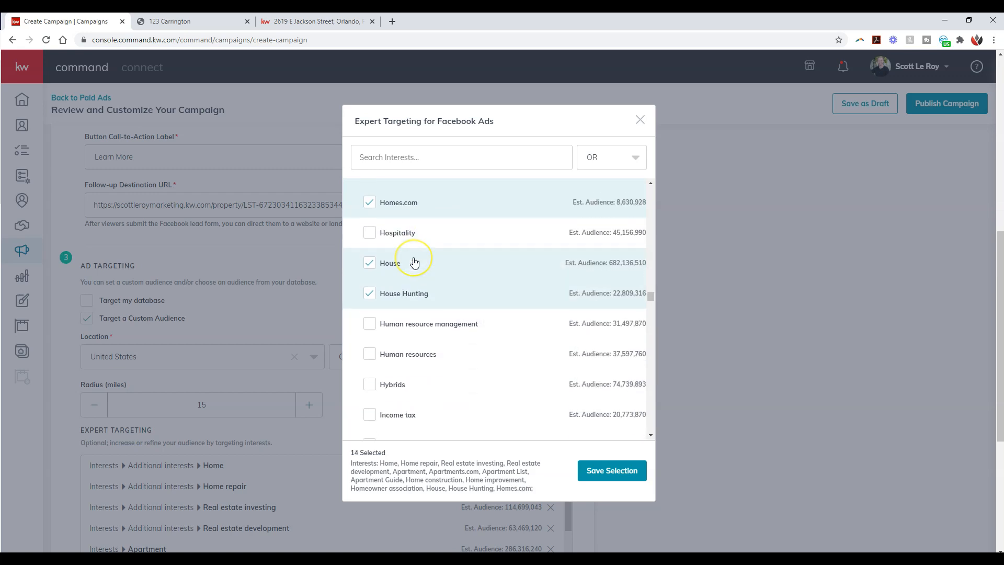
{"action": "scroll", "coordinate": [414, 261], "scroll_direction": "down", "scroll_amount": 2}
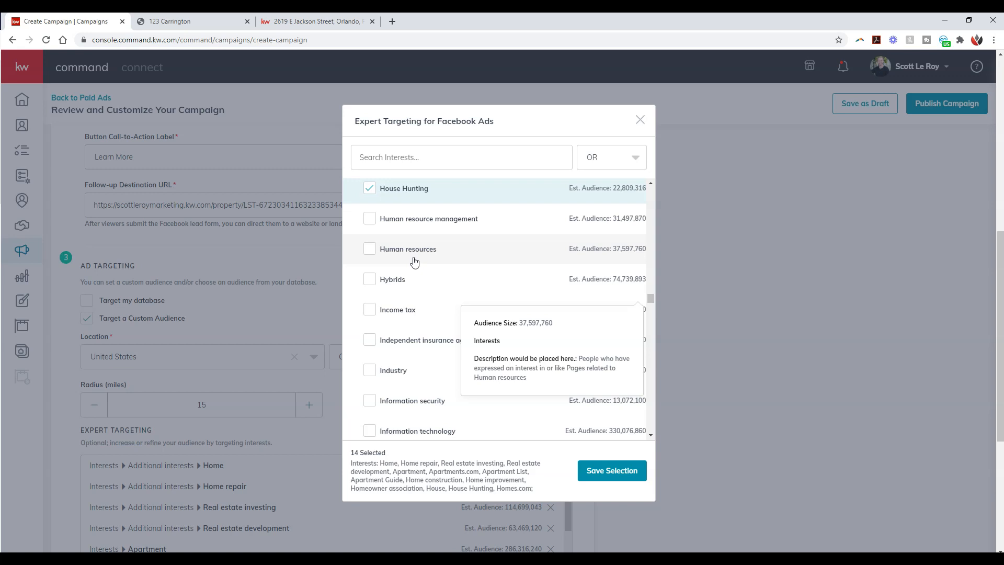
{"action": "left_click", "coordinate": [615, 254]}
{"action": "left_click", "coordinate": [612, 470]}
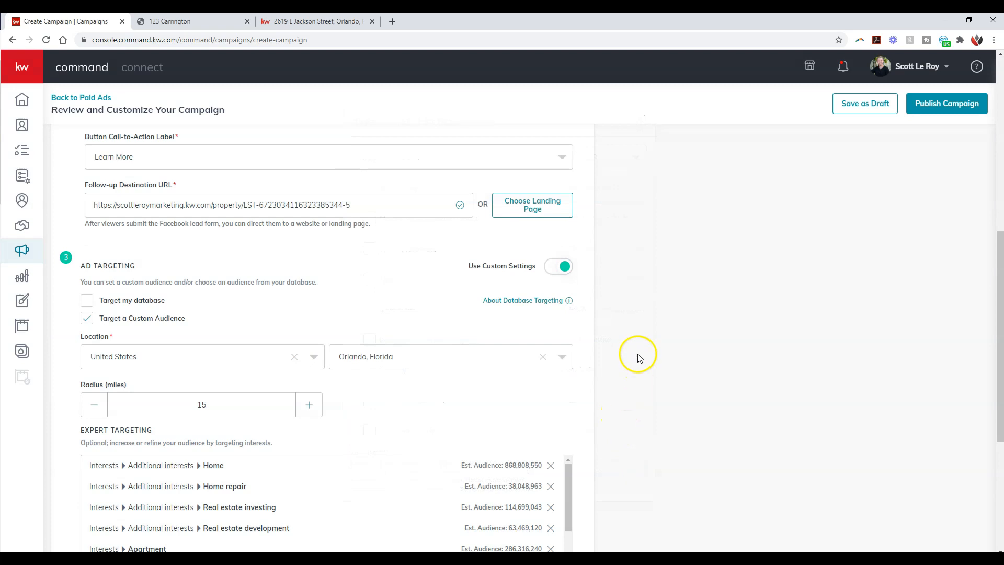
Step: Review the targeted interests, save the Facebook ad, and switch the ad preview to the web feed version
{"action": "scroll", "coordinate": [636, 352], "scroll_direction": "down", "scroll_amount": 2}
{"action": "scroll", "coordinate": [641, 347], "scroll_direction": "down", "scroll_amount": 2}
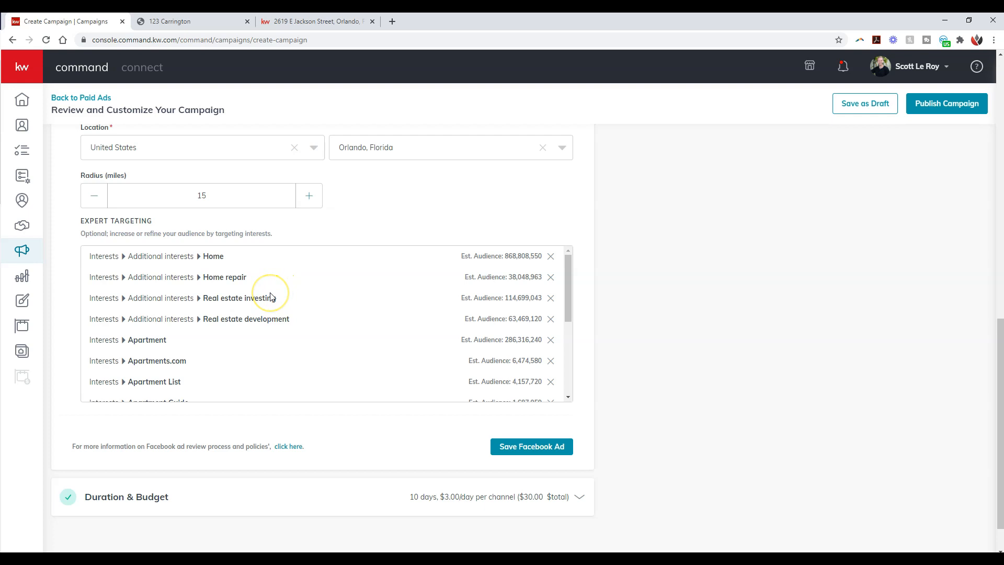
{"action": "scroll", "coordinate": [270, 297], "scroll_direction": "down", "scroll_amount": 5}
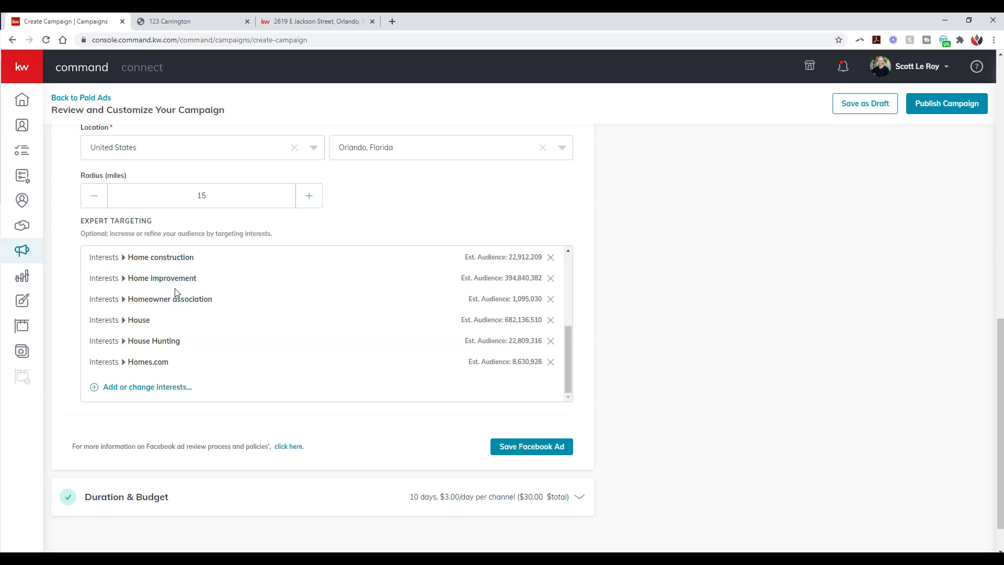
{"action": "left_click", "coordinate": [527, 451]}
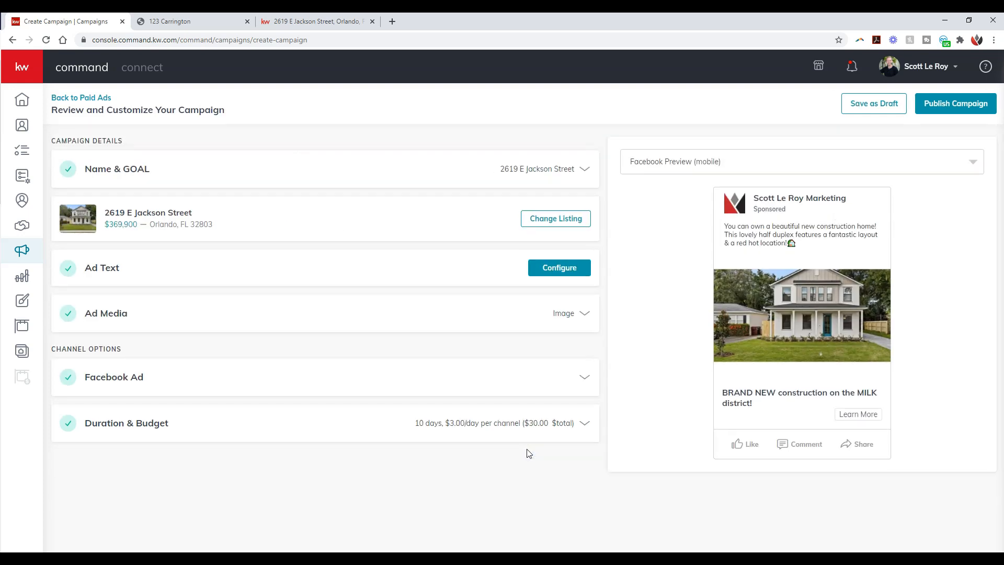
{"action": "left_click", "coordinate": [850, 160]}
{"action": "left_click", "coordinate": [824, 186]}
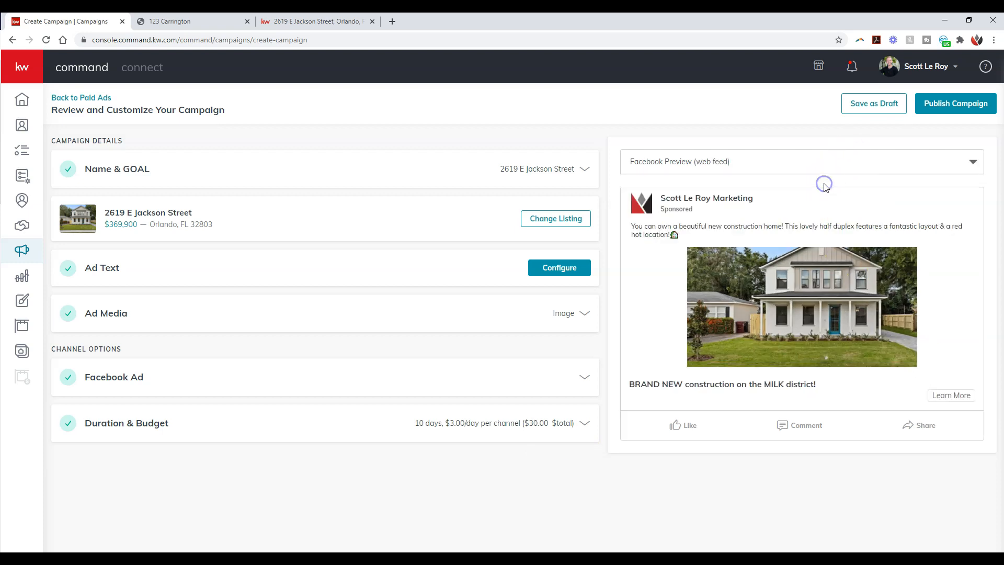
Step: Set the total campaign budget to $10 and save the duration and budget
{"action": "left_click", "coordinate": [577, 425]}
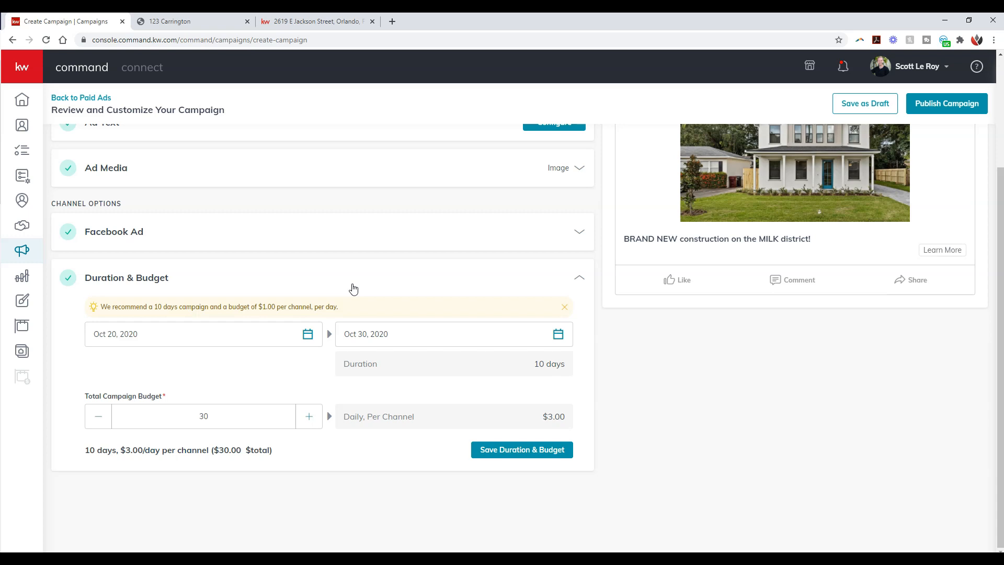
{"action": "left_click", "coordinate": [351, 291]}
{"action": "left_click", "coordinate": [211, 416]}
{"action": "key", "text": "BackSpace"}
{"action": "key", "text": "BackSpace"}
{"action": "type", "text": "10"}
{"action": "left_click_drag", "start_coordinate": [555, 337], "coordinate": [660, 364]}
{"action": "left_click", "coordinate": [660, 364]}
{"action": "left_click", "coordinate": [547, 460]}
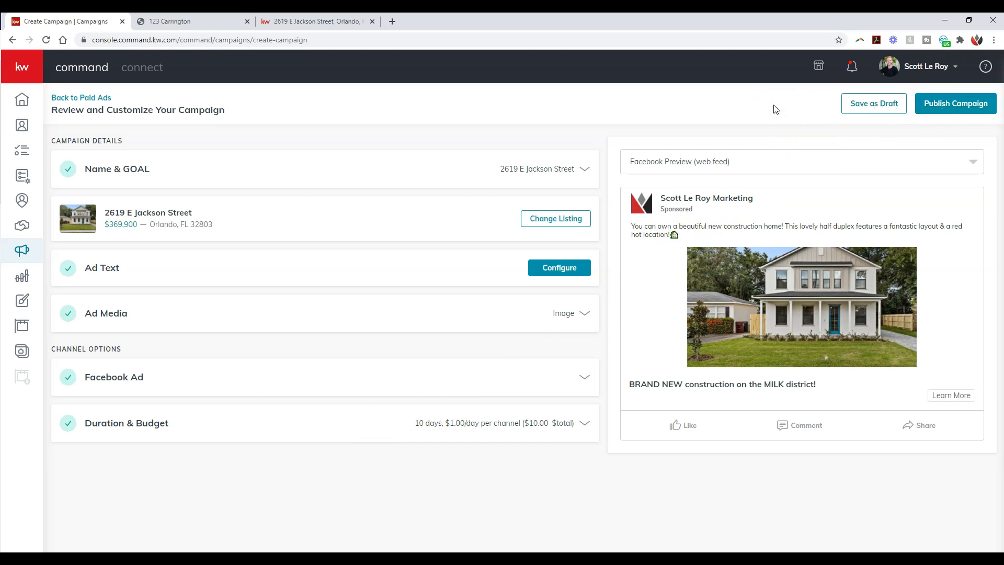
Step: Save the campaign as a draft and confirm
{"action": "left_click", "coordinate": [848, 105]}
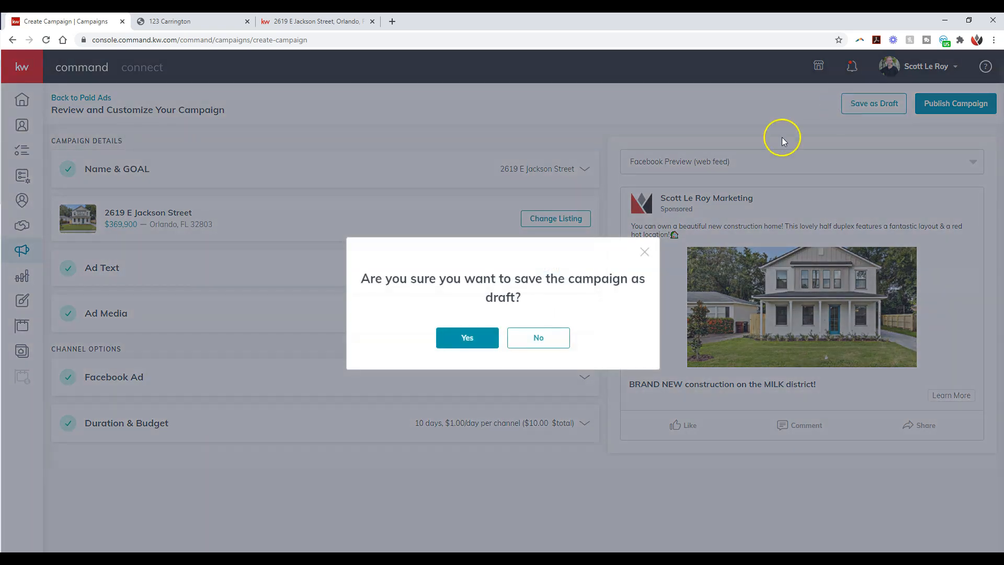
{"action": "left_click", "coordinate": [460, 341]}
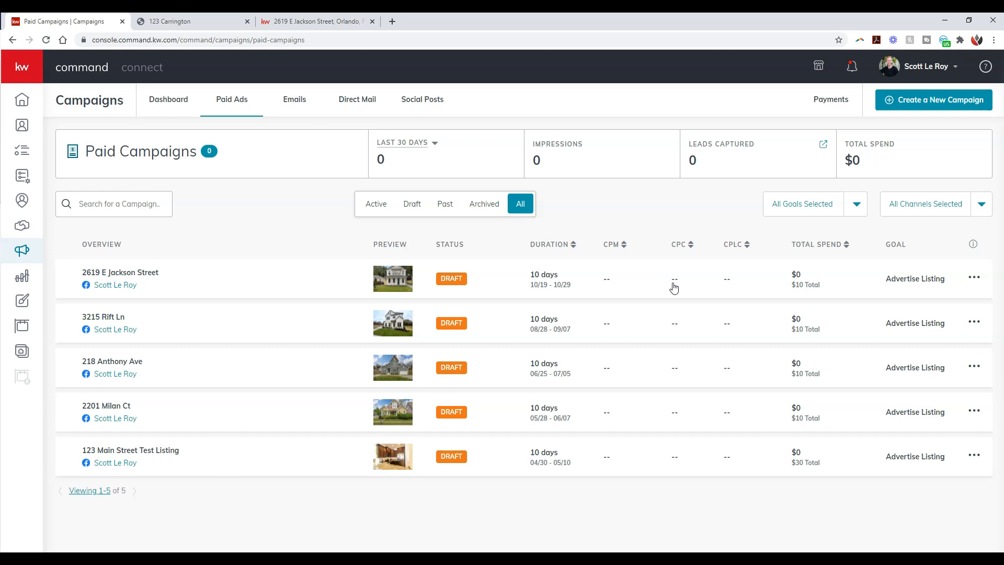
Step: Expand the side navigation to show its labels, and view the account menu's options
{"action": "left_click", "coordinate": [727, 285]}
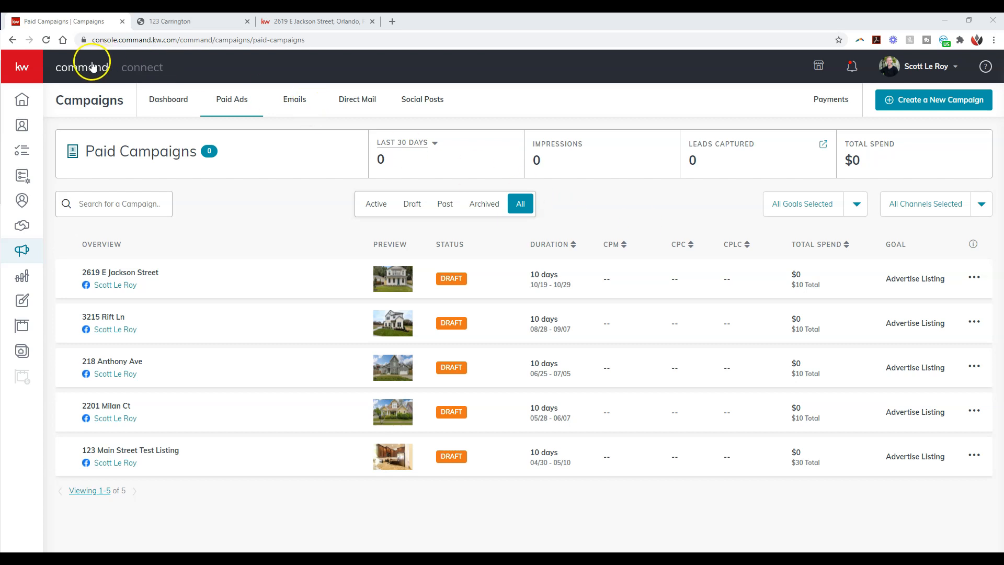
{"action": "left_click", "coordinate": [34, 70]}
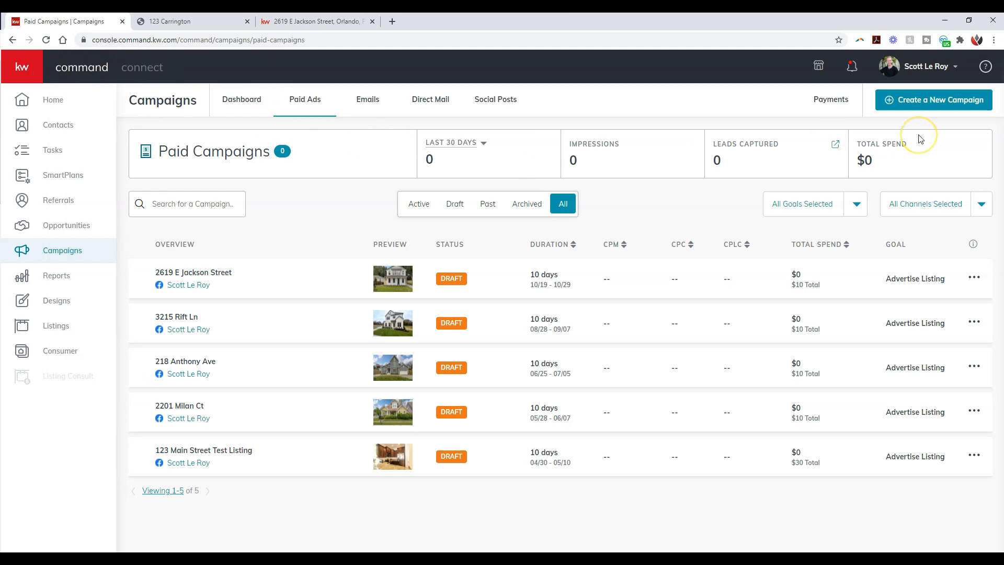
{"action": "left_click", "coordinate": [924, 66]}
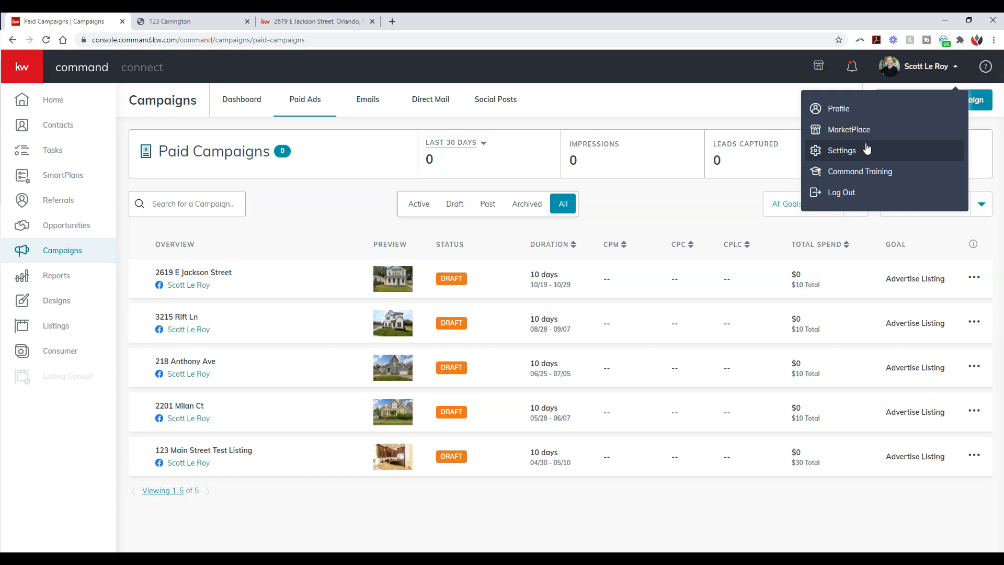
{"action": "left_click", "coordinate": [309, 206]}
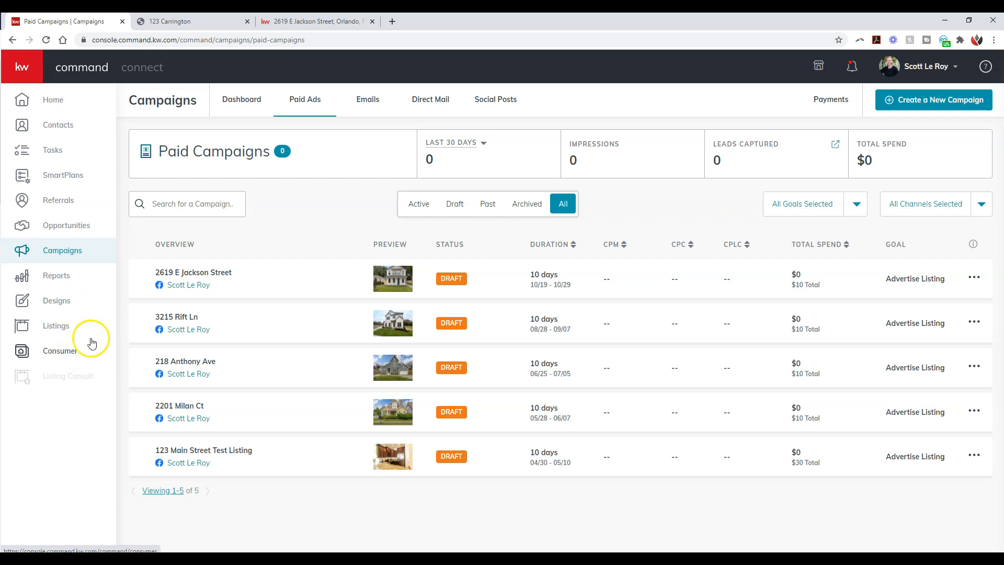
Step: Check the two open property pages in the browser and close both of them
{"action": "left_click", "coordinate": [179, 22]}
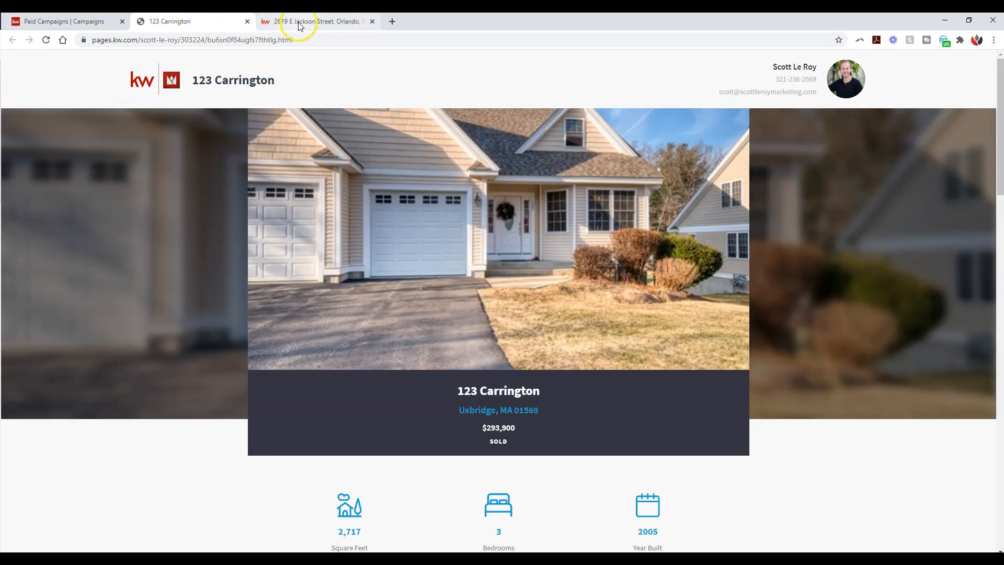
{"action": "left_click", "coordinate": [299, 21]}
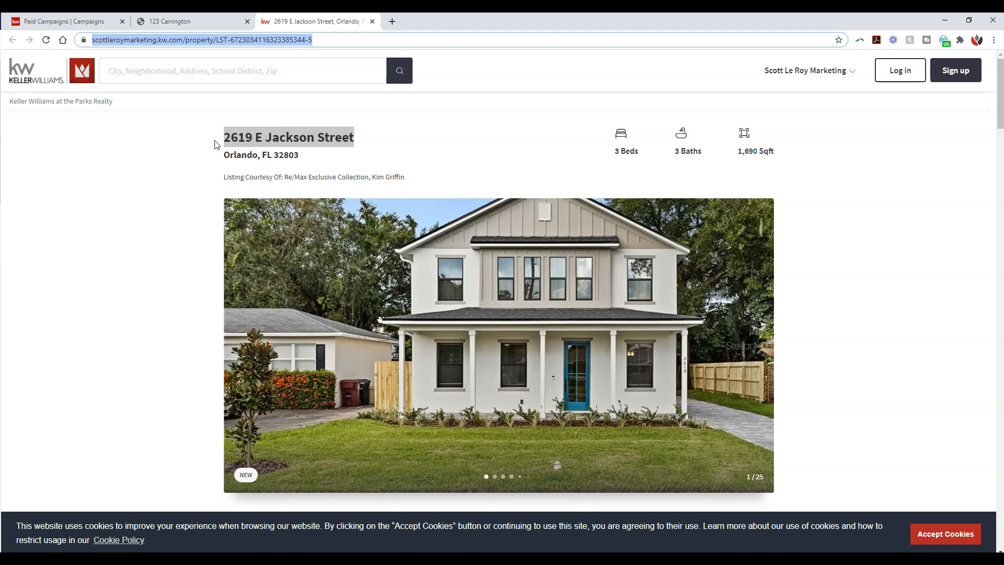
{"action": "left_click", "coordinate": [197, 138]}
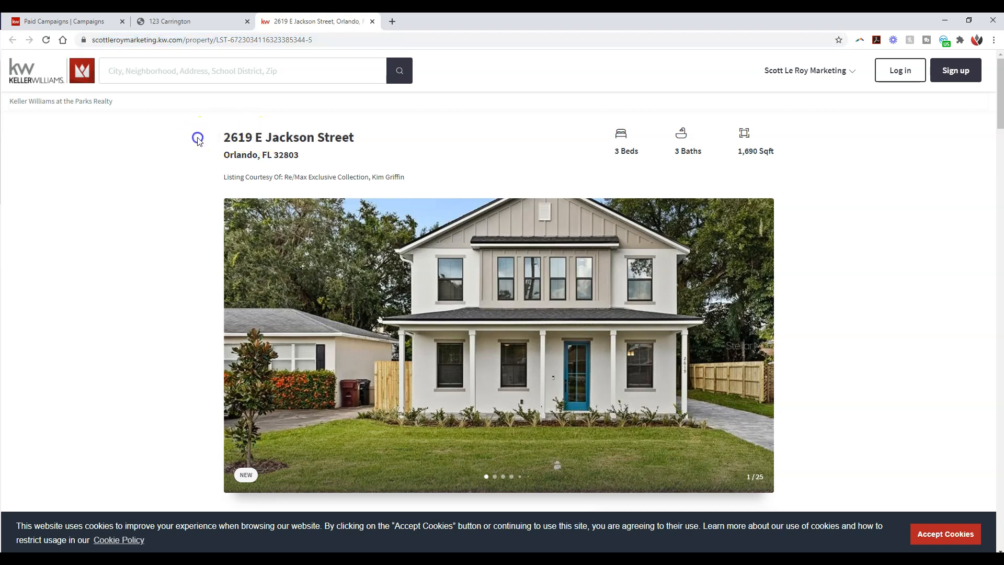
{"action": "left_click", "coordinate": [247, 22]}
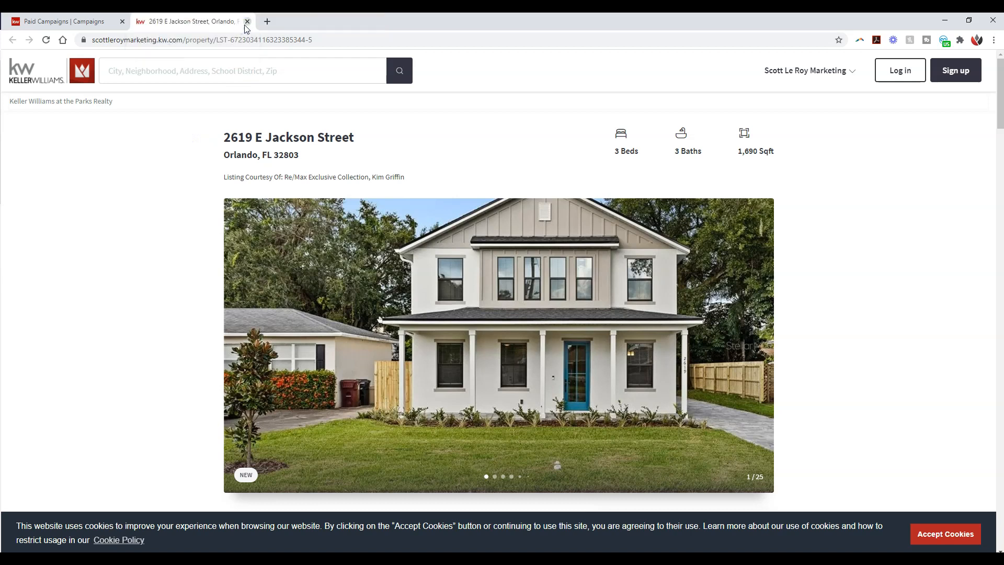
{"action": "left_click", "coordinate": [247, 22]}
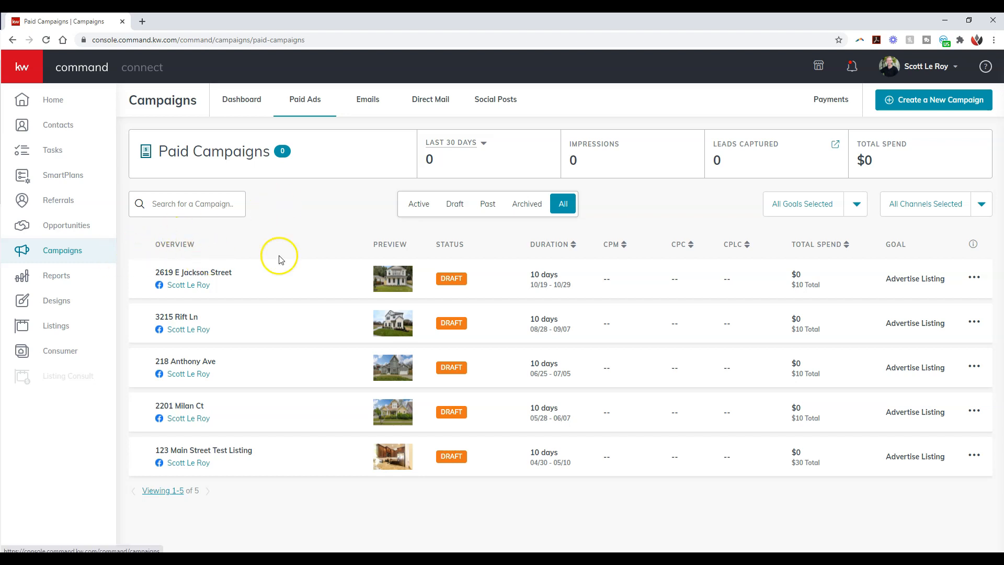
Step: View the campaign types available for a new campaign and dismiss the selection without choosing one
{"action": "left_click", "coordinate": [940, 108]}
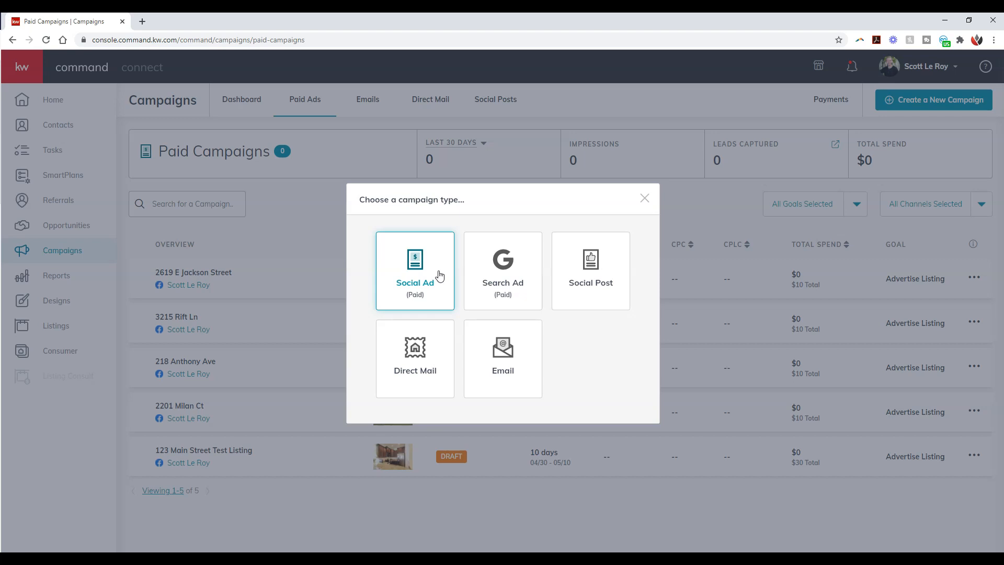
{"action": "left_click", "coordinate": [644, 198]}
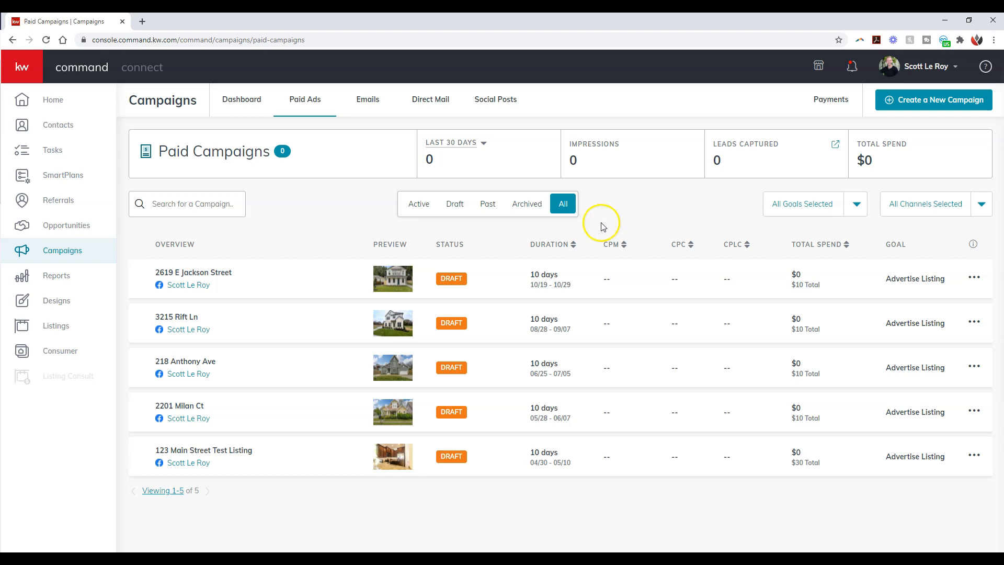
{"action": "left_click", "coordinate": [481, 282]}
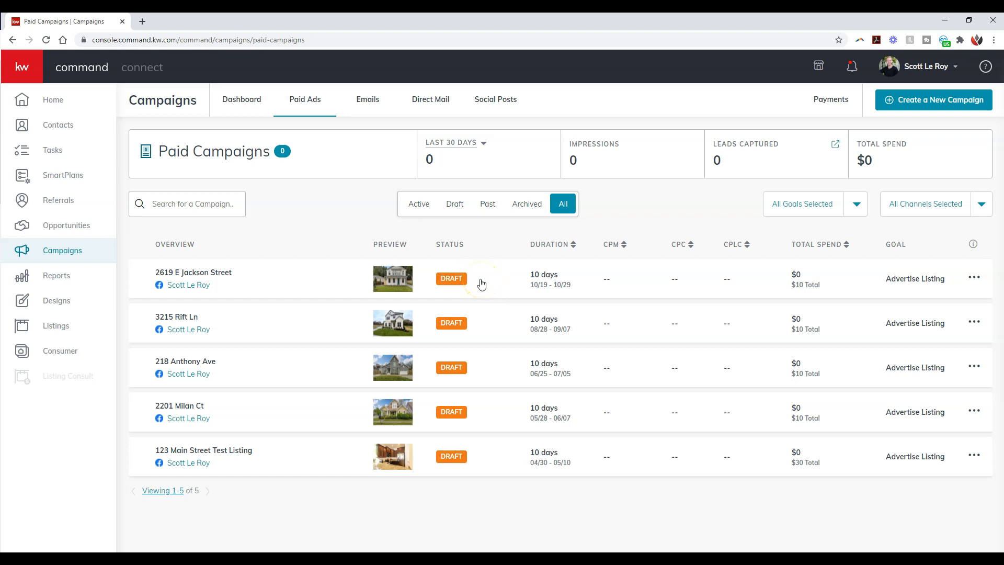